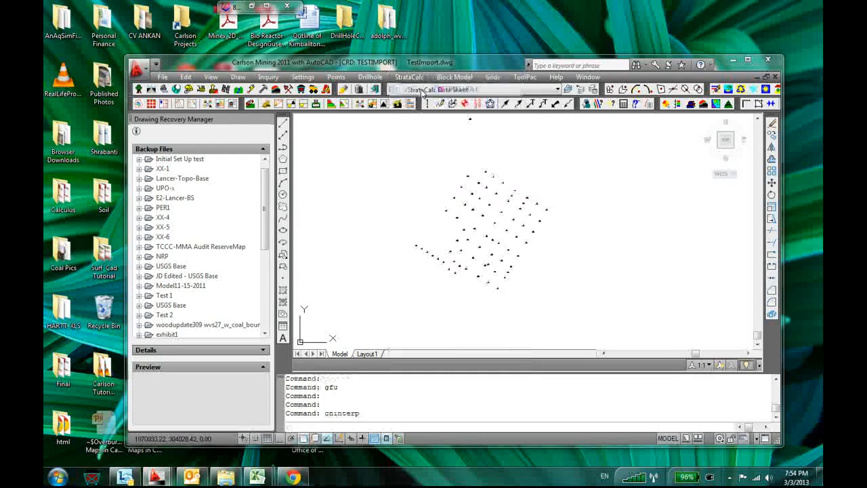
click(401, 263)
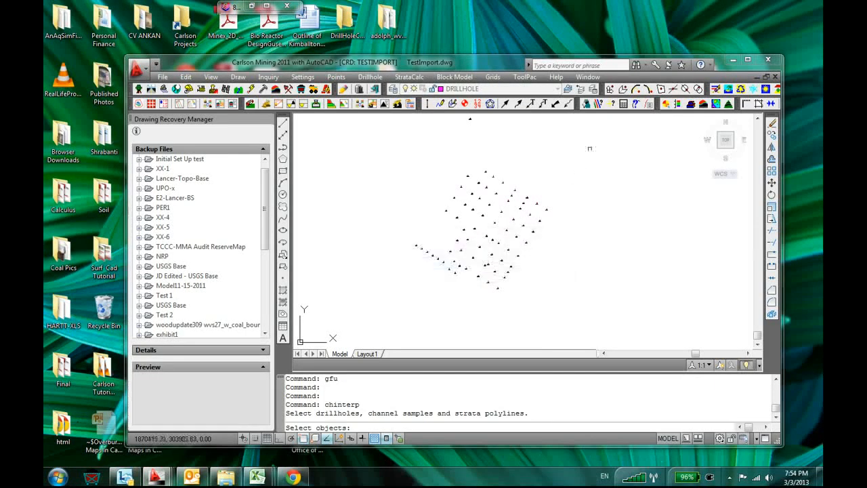
click(589, 140)
click(371, 335)
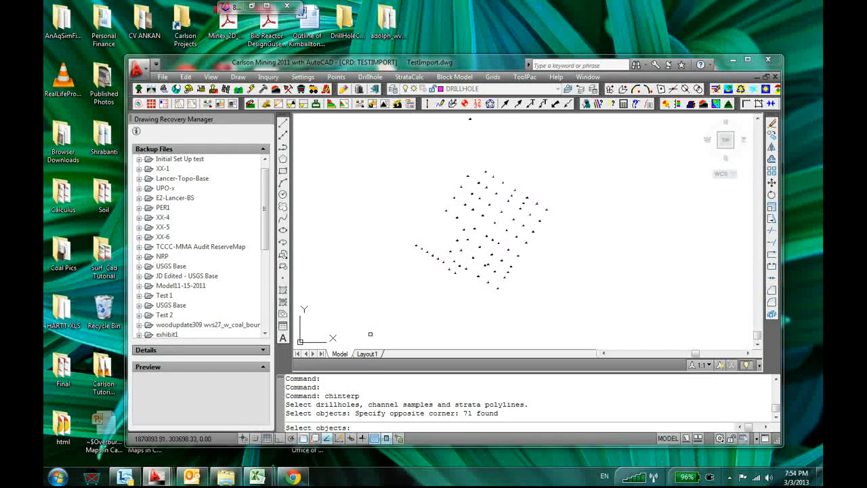
key(Escape)
key(Return)
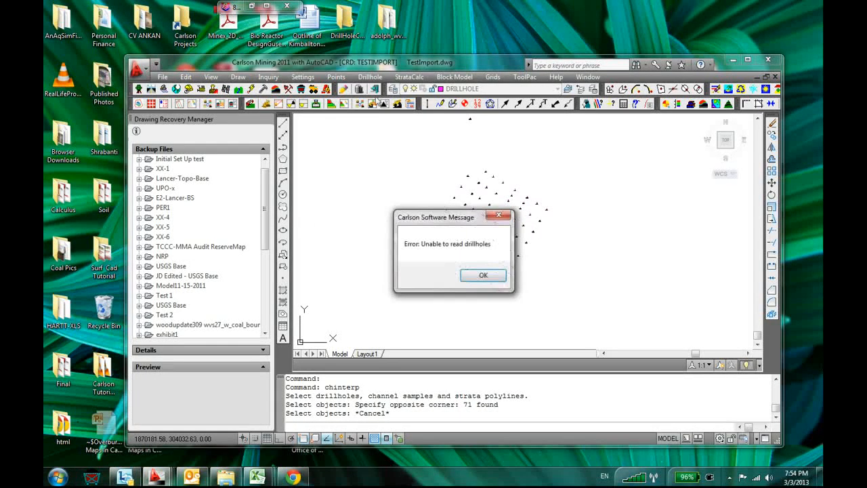
key(Return)
Read the strata from all placed drillholes into the strata definitions with bed processing enabled, and close the definitions
click(369, 76)
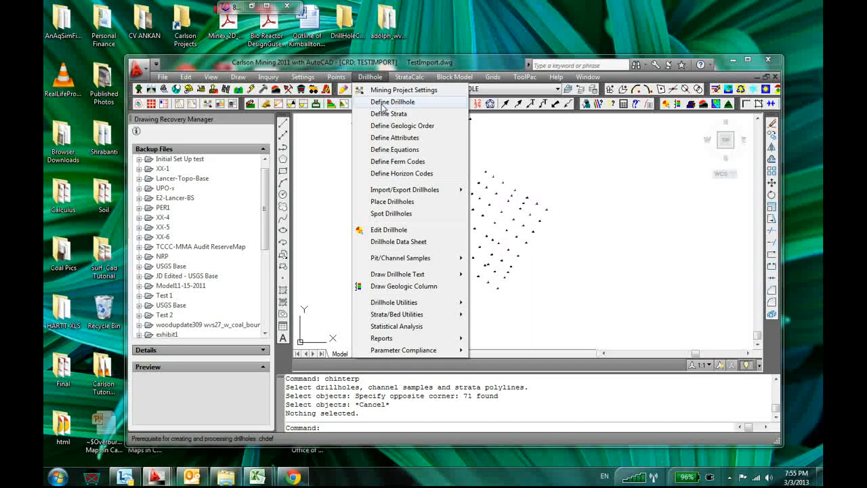
click(430, 115)
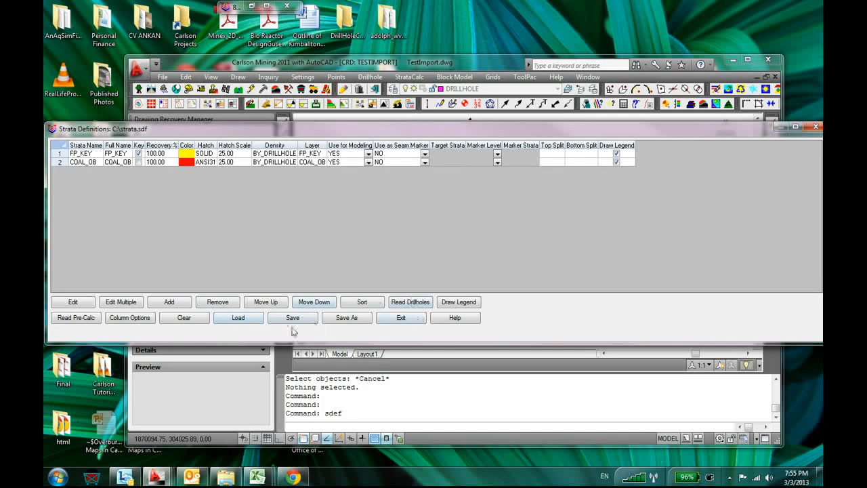
click(409, 301)
click(561, 185)
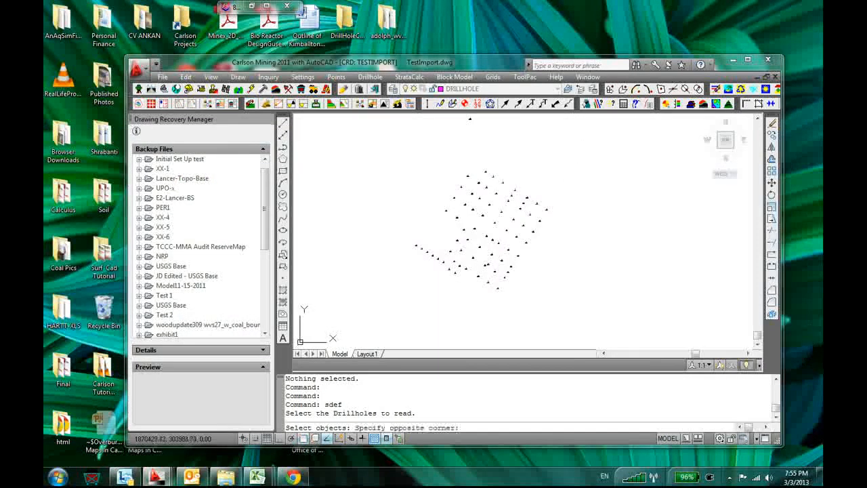
click(328, 332)
scroll(548, 181, down, 4)
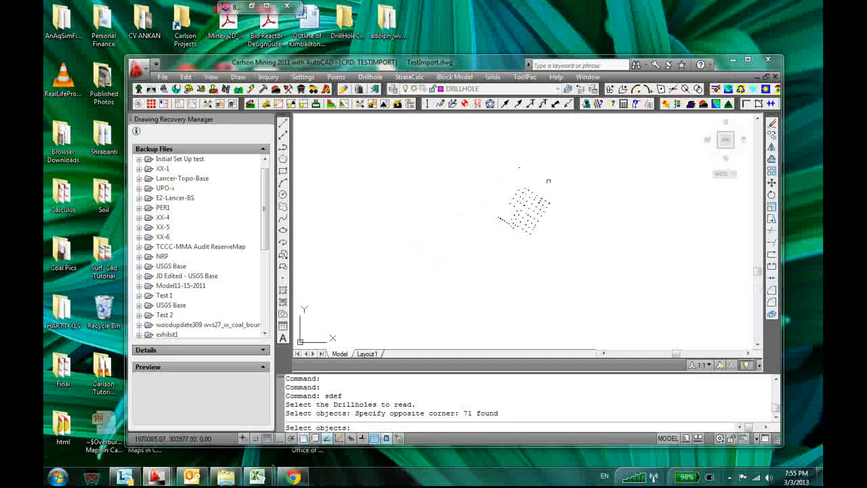
click(572, 132)
click(408, 314)
key(Return)
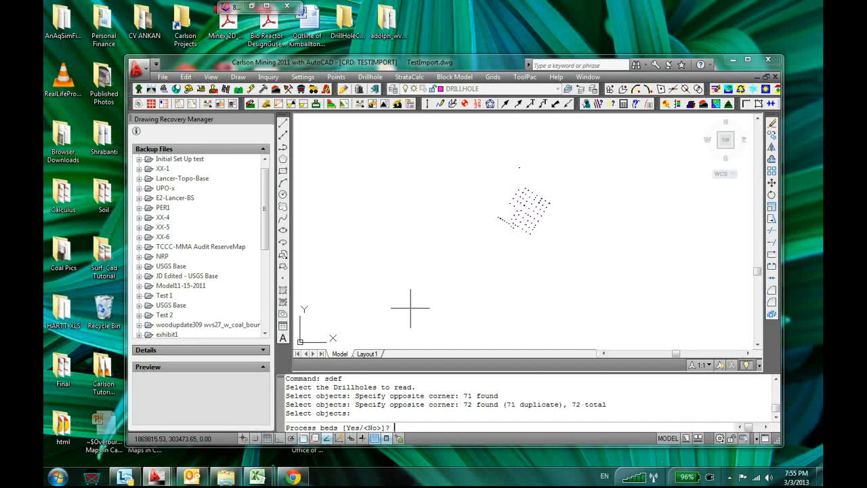
text(y)
key(Return)
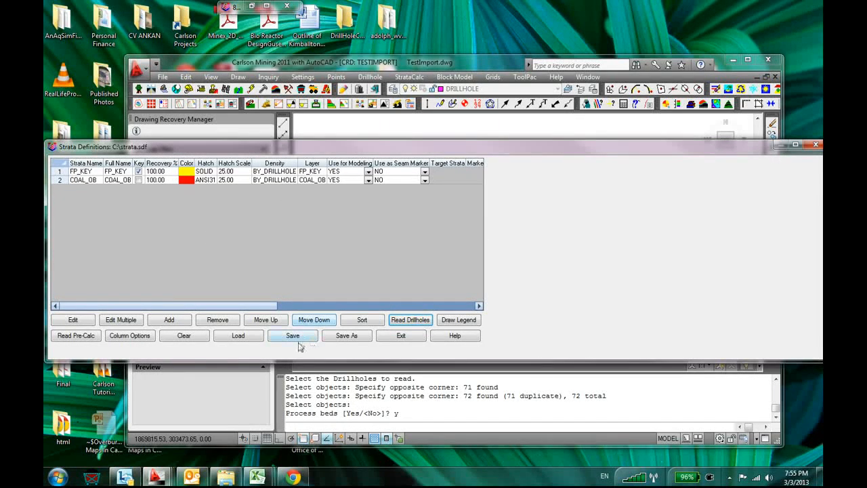
click(399, 336)
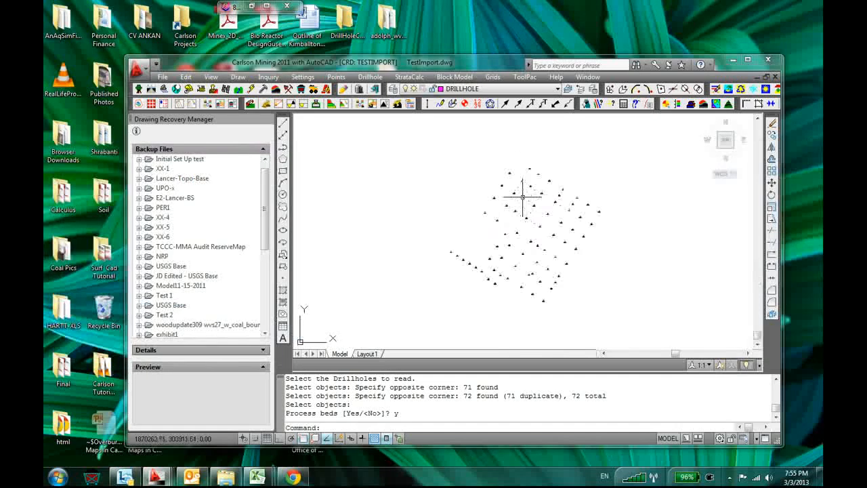
middle_drag(589, 170, 558, 184)
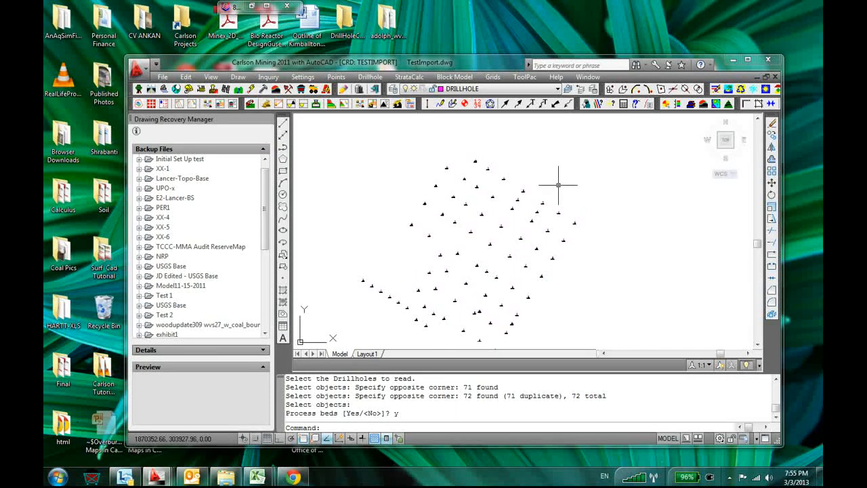
scroll(558, 185, down, 4)
scroll(506, 255, up, 3)
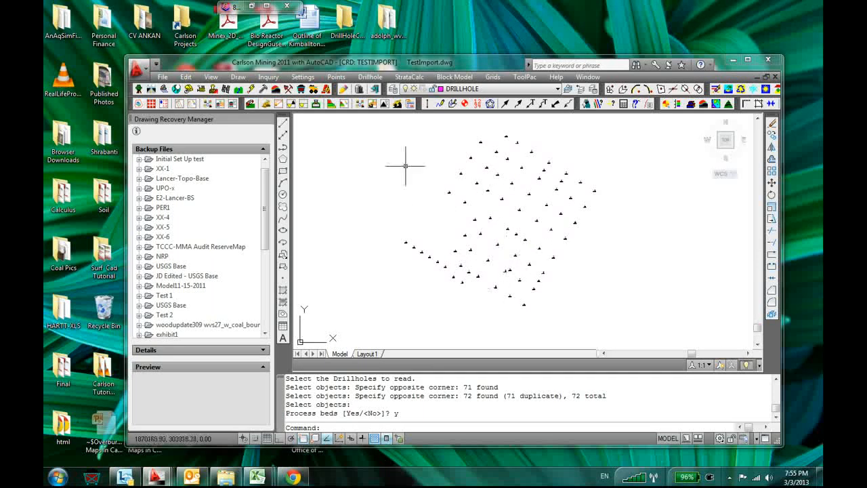
middle_drag(418, 141, 405, 157)
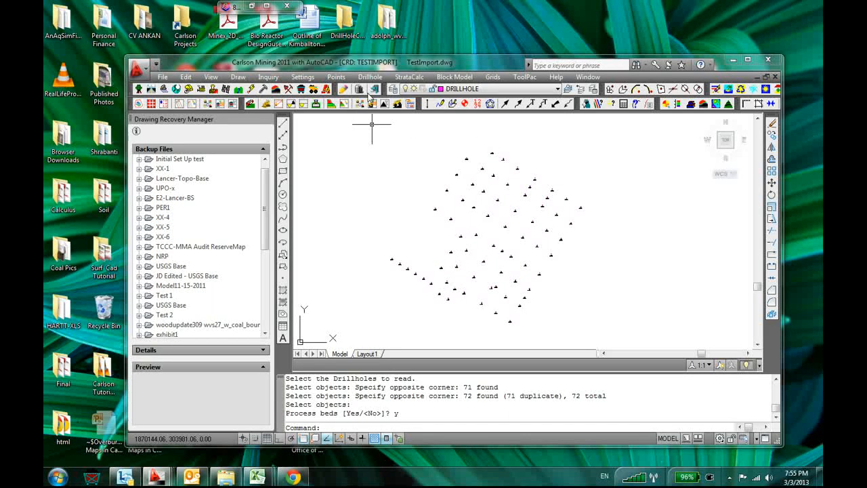
scroll(404, 197, down, 2)
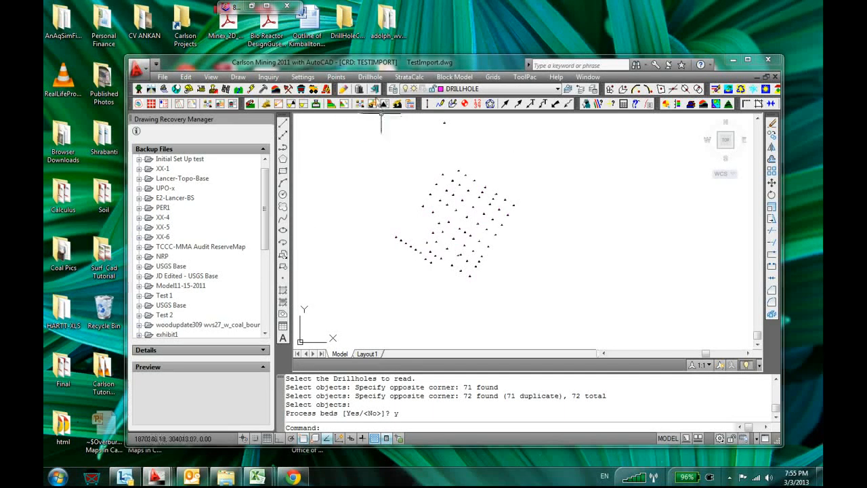
Try to shrink-wrap the drillholes across gaps with a 3D polyline on the Boundary layer, using low perimeter reduction
click(238, 77)
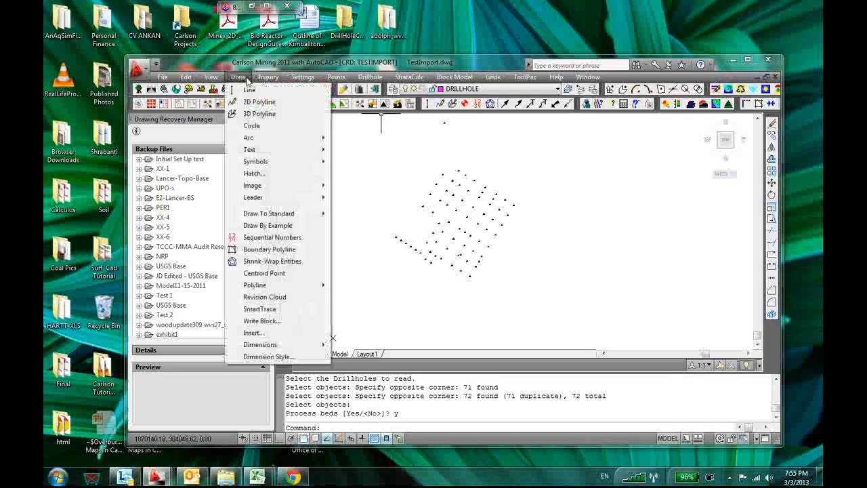
click(272, 261)
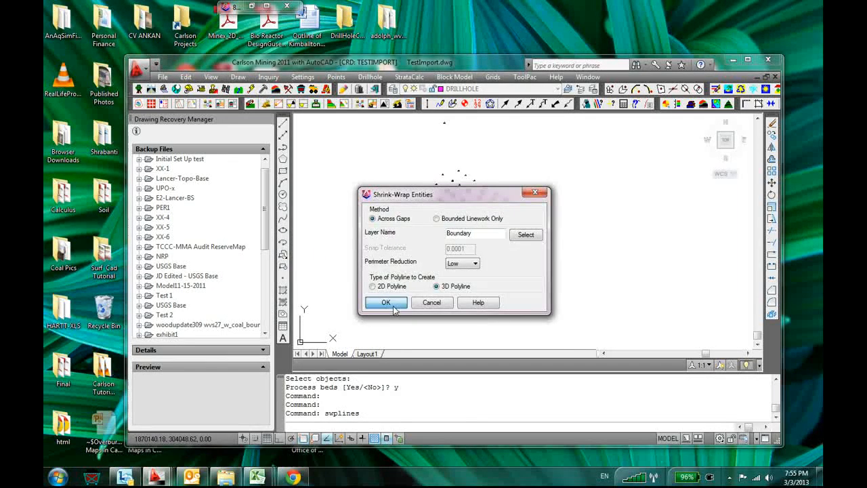
click(386, 302)
click(457, 219)
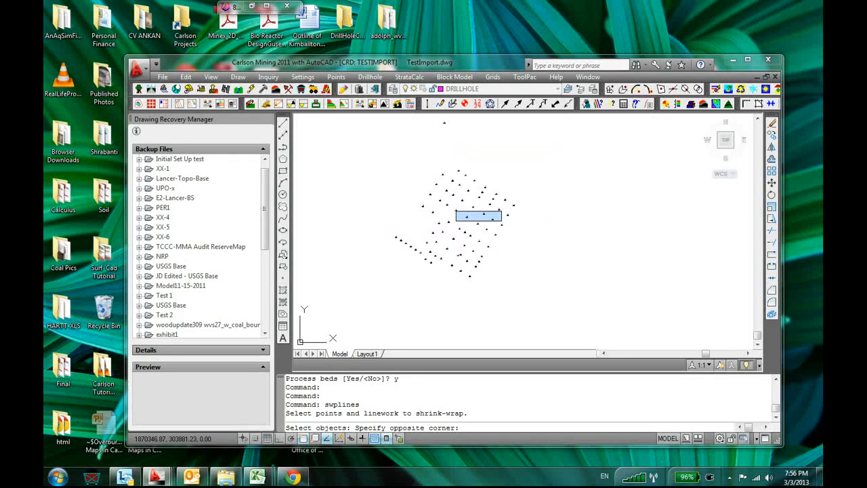
text(ll)
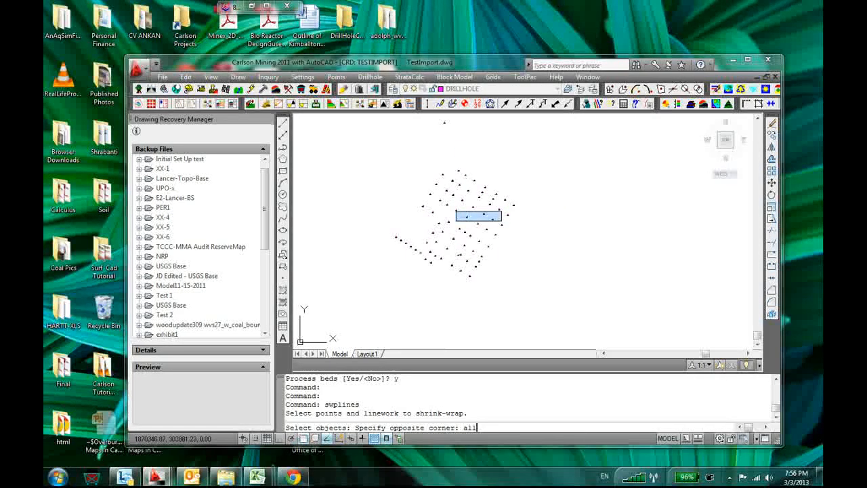
key(Return)
key(Return)
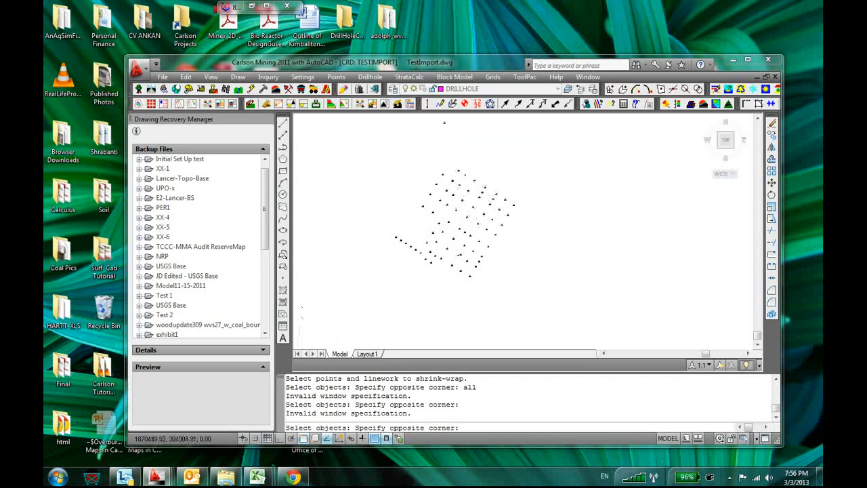
click(560, 138)
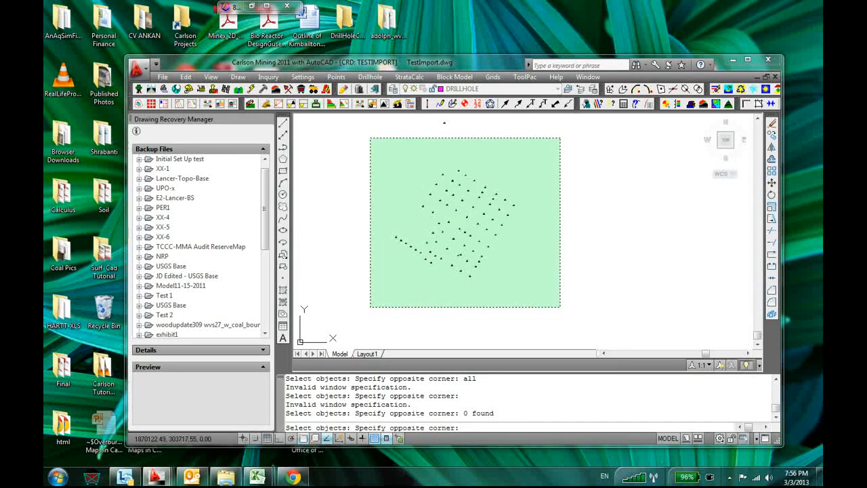
click(370, 306)
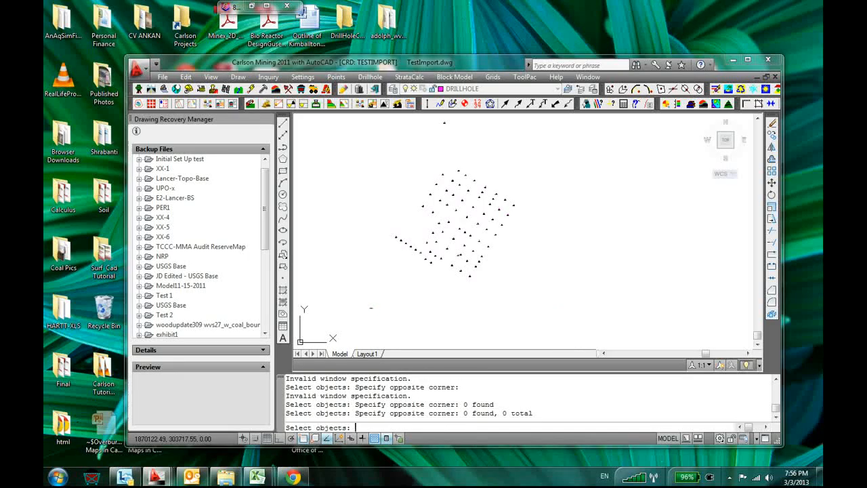
key(Return)
key(Return)
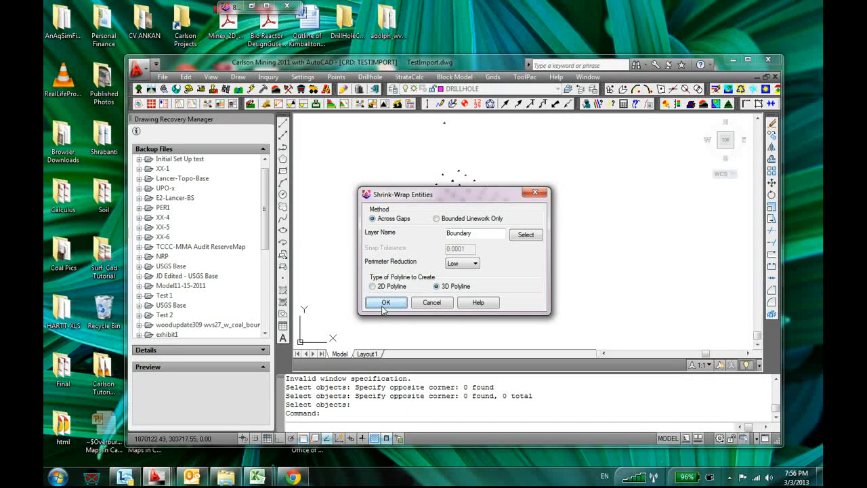
Try to shrink-wrap the drillholes with the polyline type set to 2D Polyline
click(372, 286)
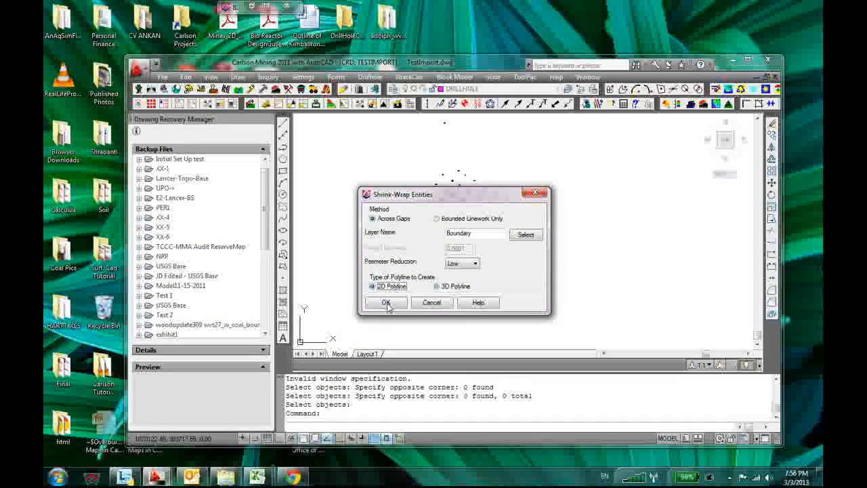
click(385, 302)
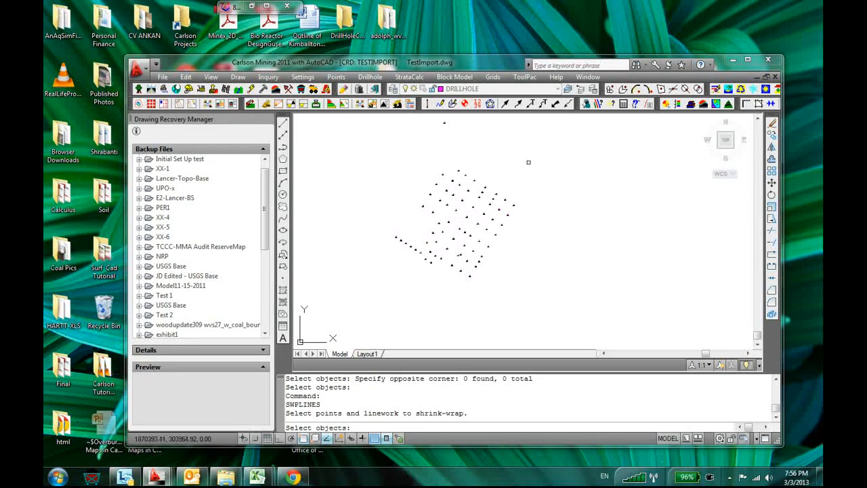
click(545, 141)
click(342, 297)
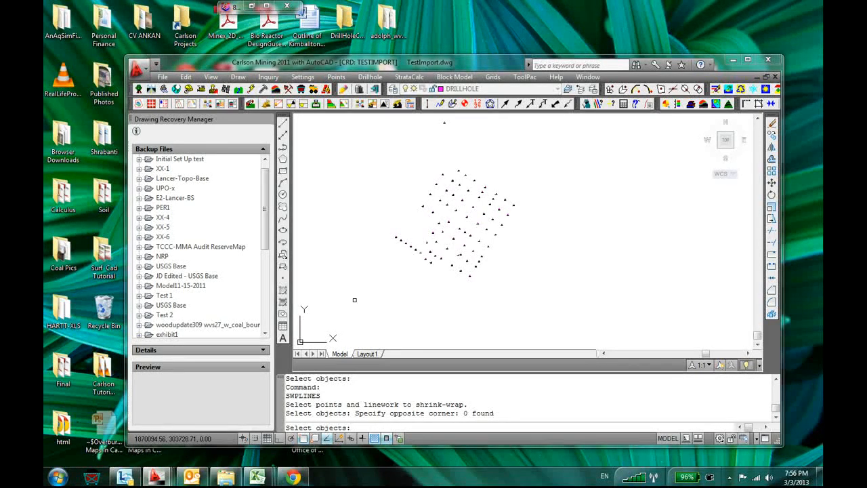
key(Return)
key(Return)
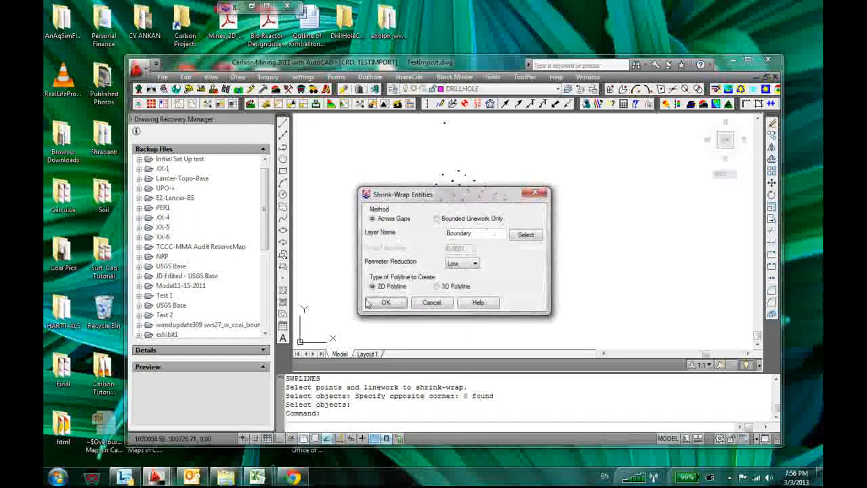
click(430, 303)
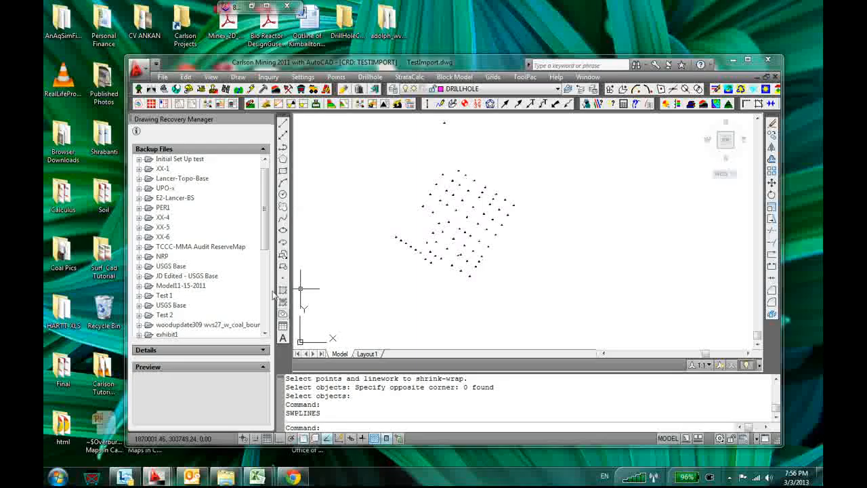
right_click(285, 174)
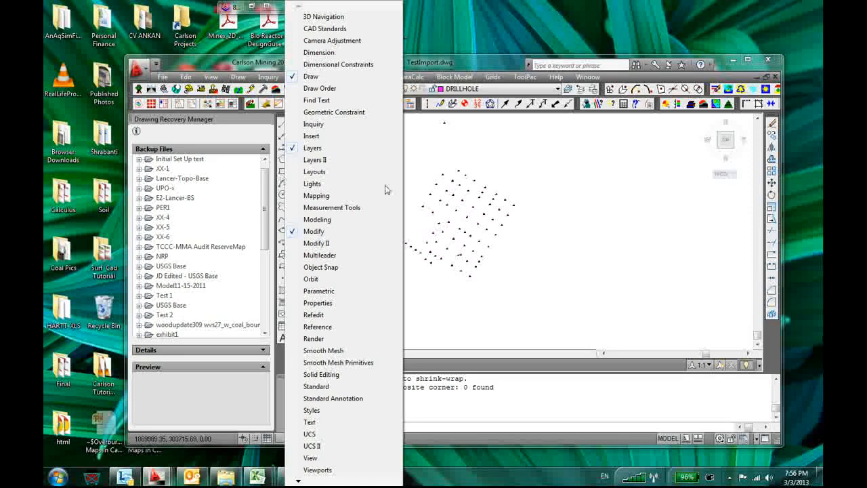
click(455, 155)
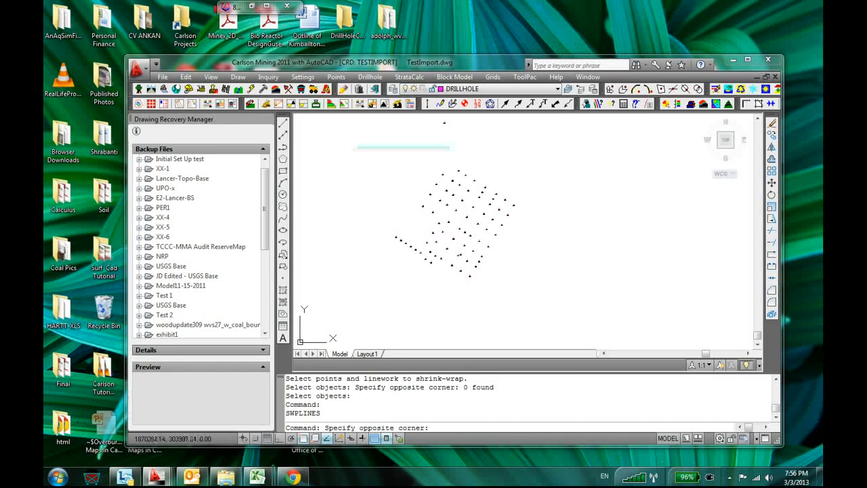
click(315, 134)
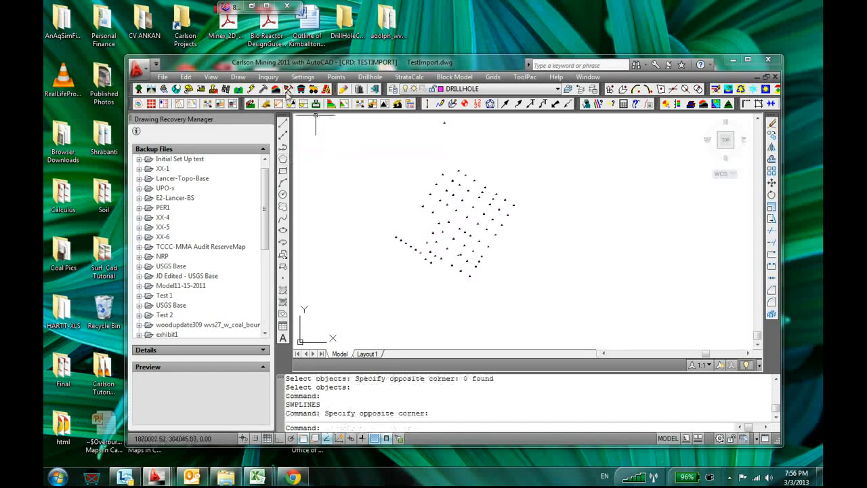
Draw a four-sided 2D polyline about 189 by 170 units around the drillhole cluster on the POLYLINE layer at elevation 0.00, ending at its start point
click(237, 77)
click(259, 103)
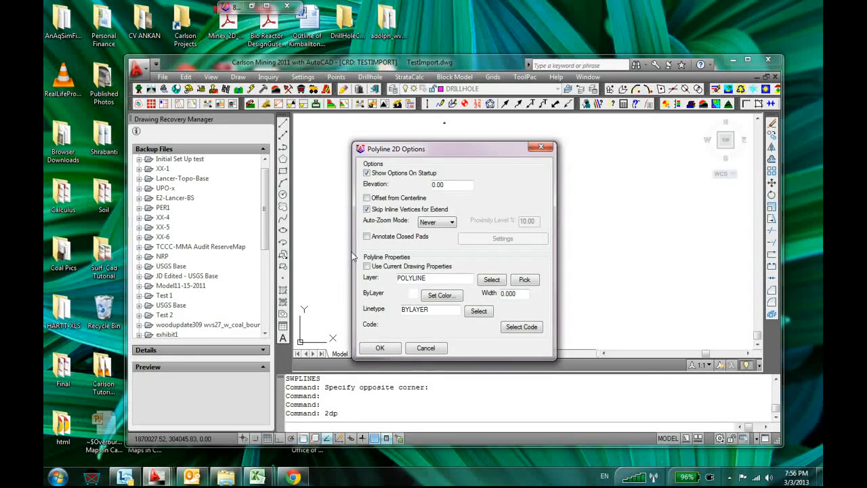
click(380, 348)
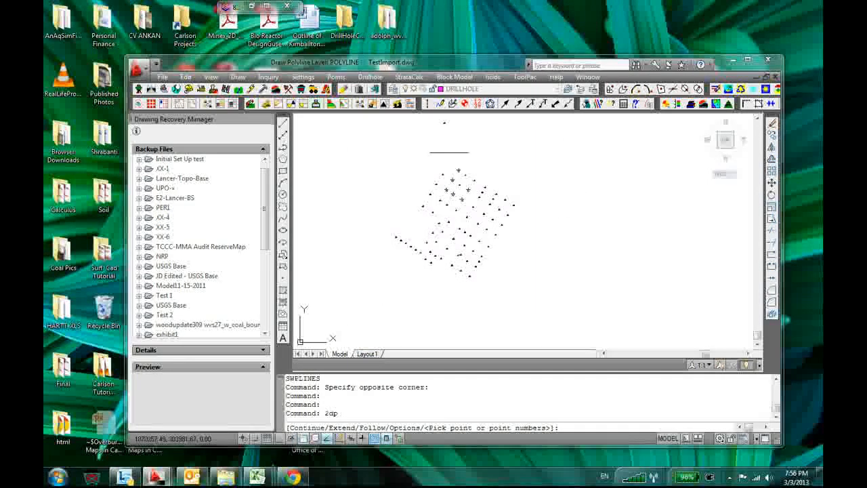
click(388, 242)
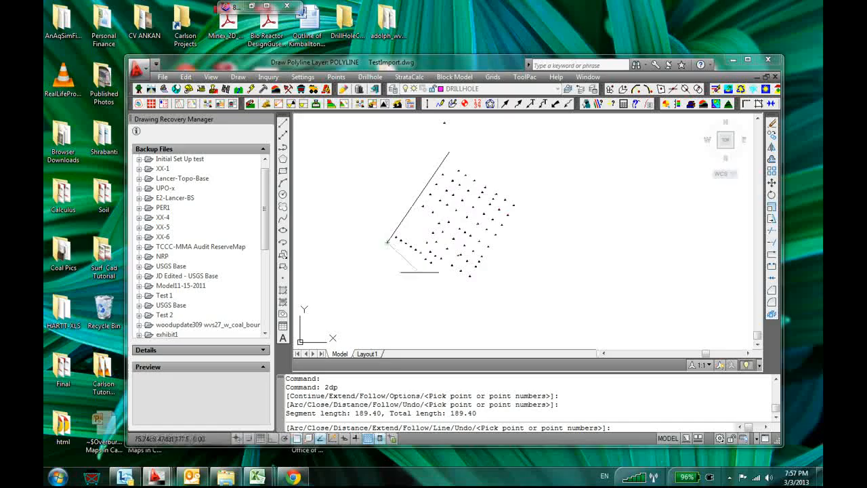
click(471, 292)
click(527, 197)
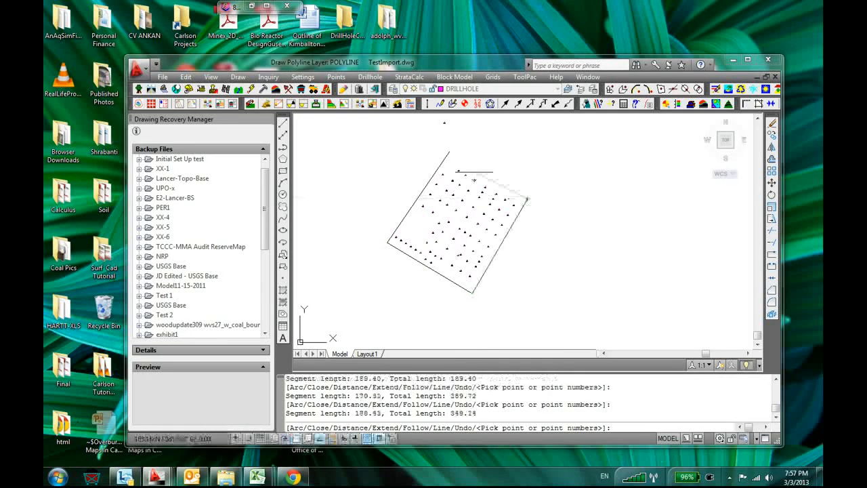
click(449, 152)
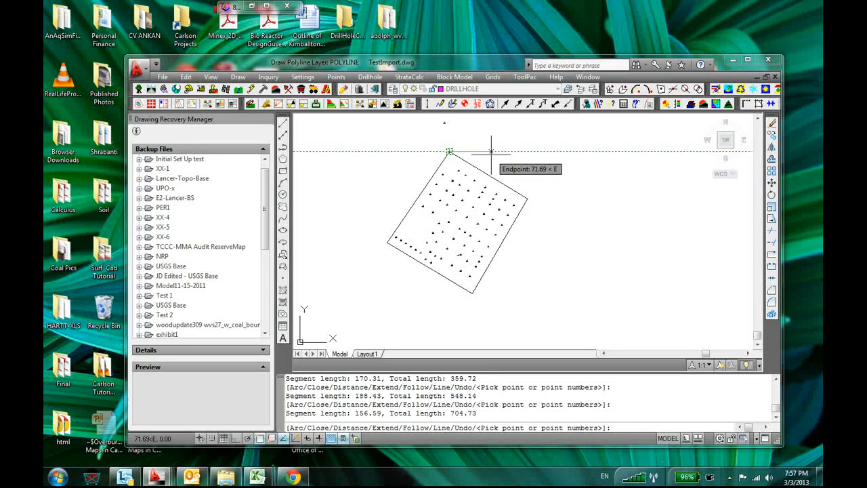
key(Escape)
Start defining a strata grids auto-run without using any fault lines
scroll(447, 213, up, 3)
scroll(446, 213, down, 5)
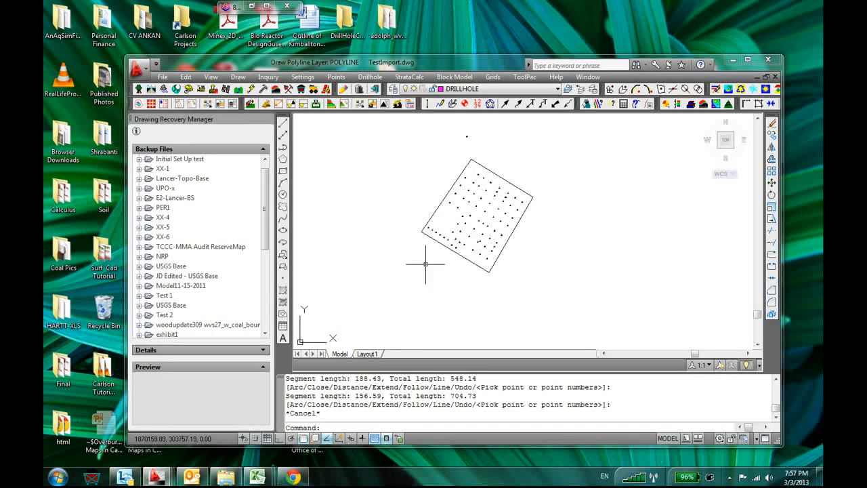
click(408, 78)
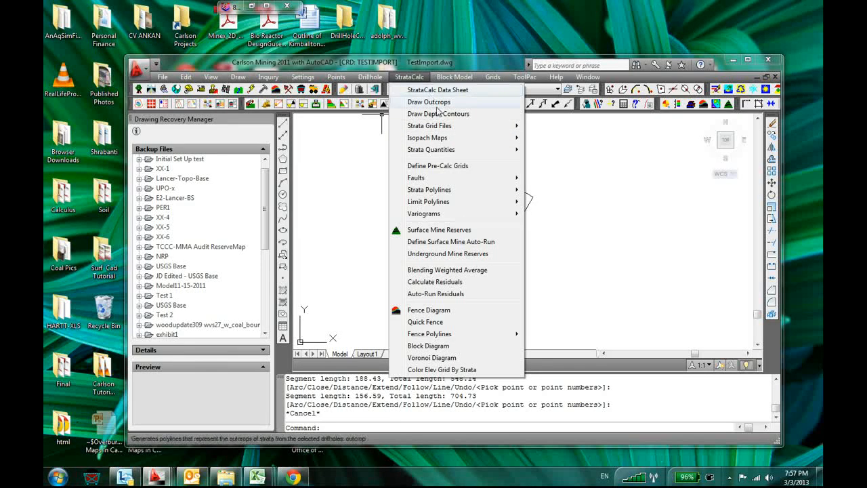
mouse_move(447, 127)
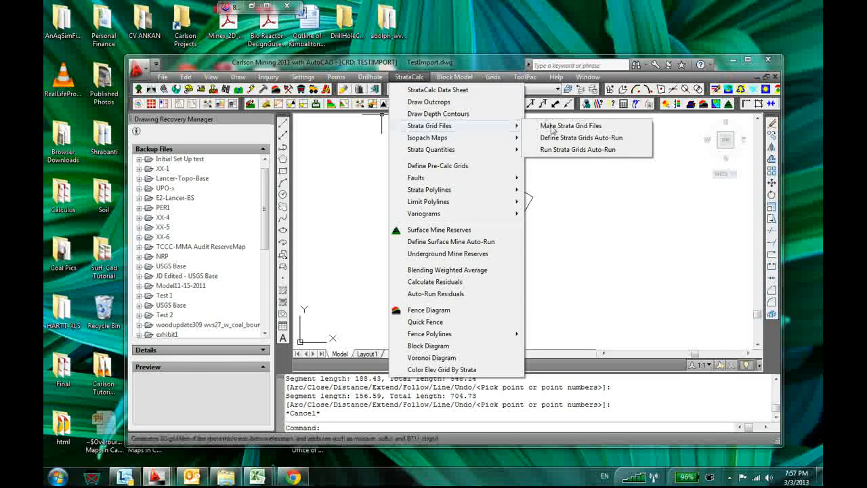
click(569, 139)
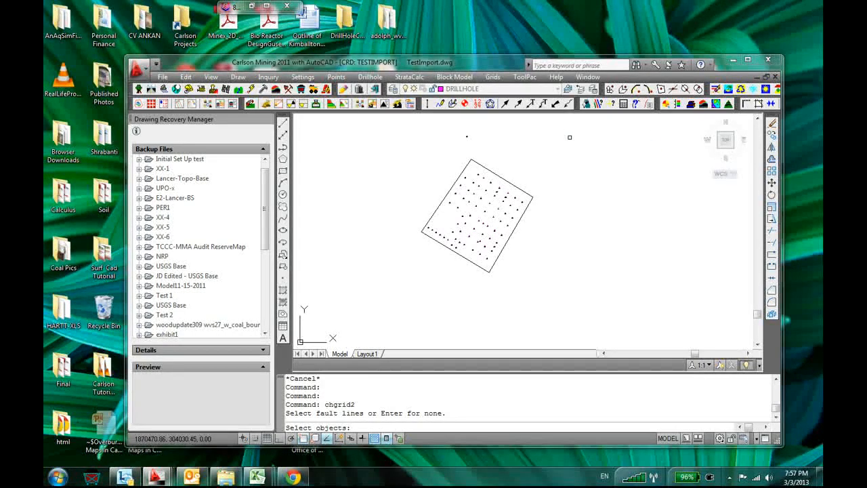
key(Return)
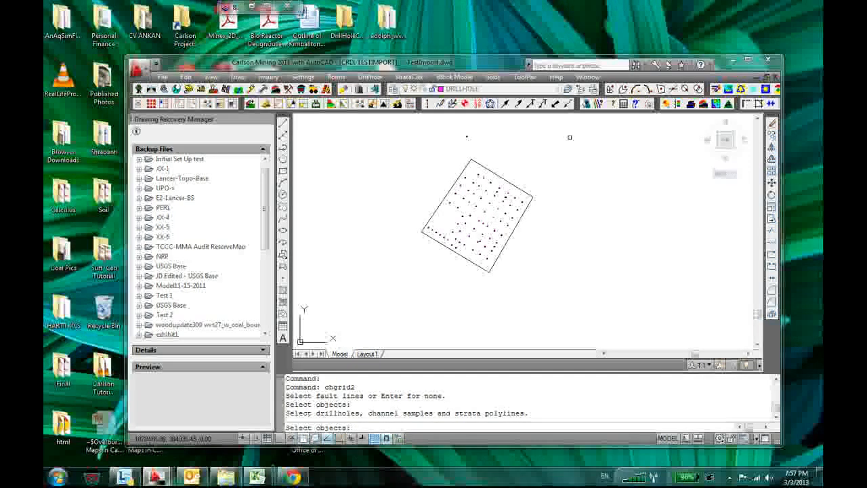
Select the drillholes enclosed by the boundary polyline as the data for the strata grids
scroll(577, 135, down, 2)
click(573, 122)
click(453, 236)
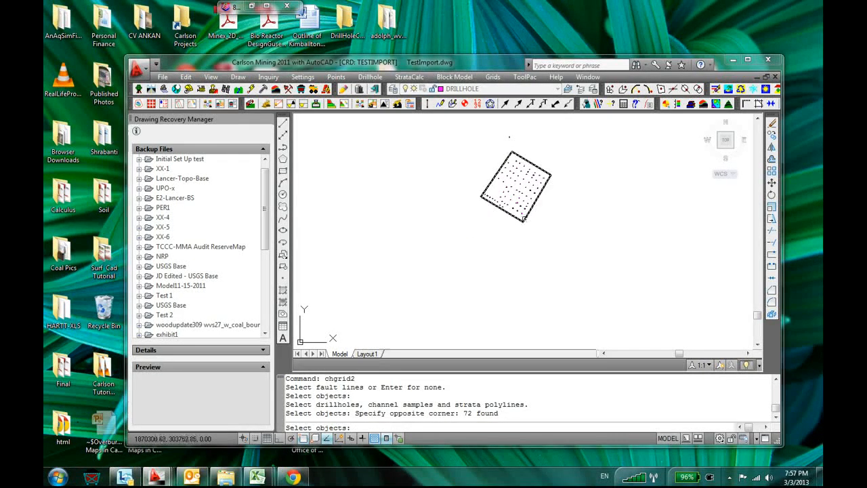
click(524, 218)
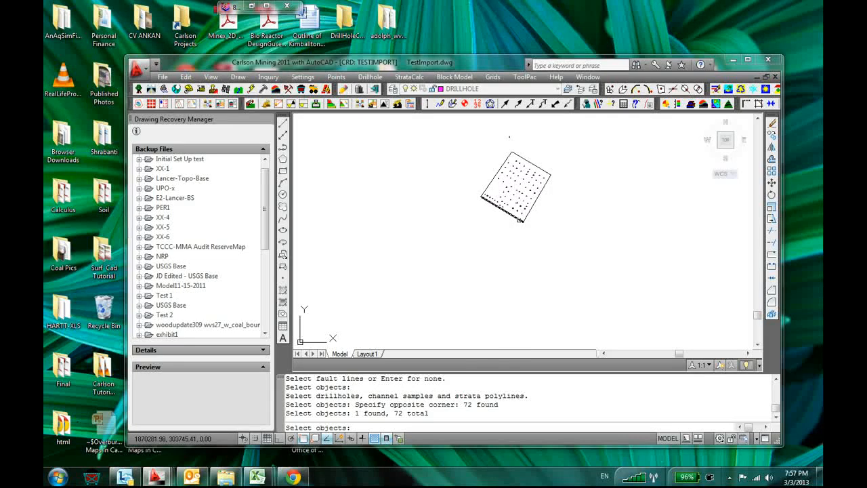
click(520, 219)
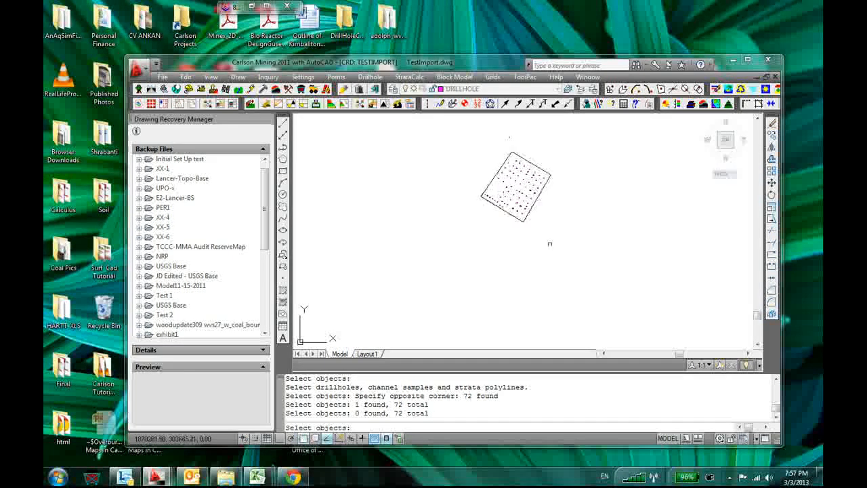
scroll(495, 197, up, 5)
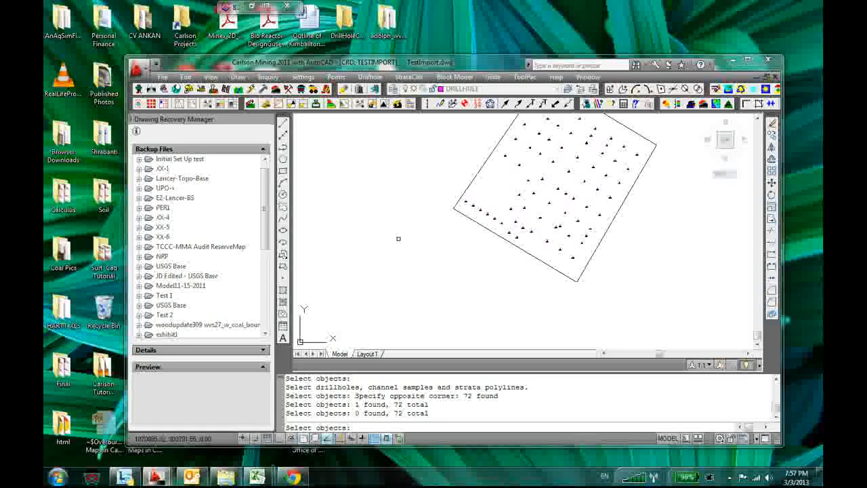
key(Return)
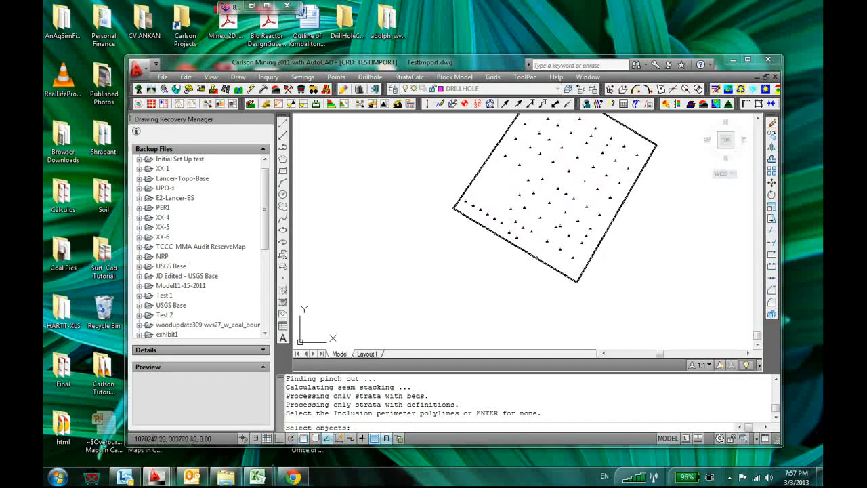
Use the four-sided boundary polyline as the inclusion perimeter, with no exclusion perimeter
click(534, 257)
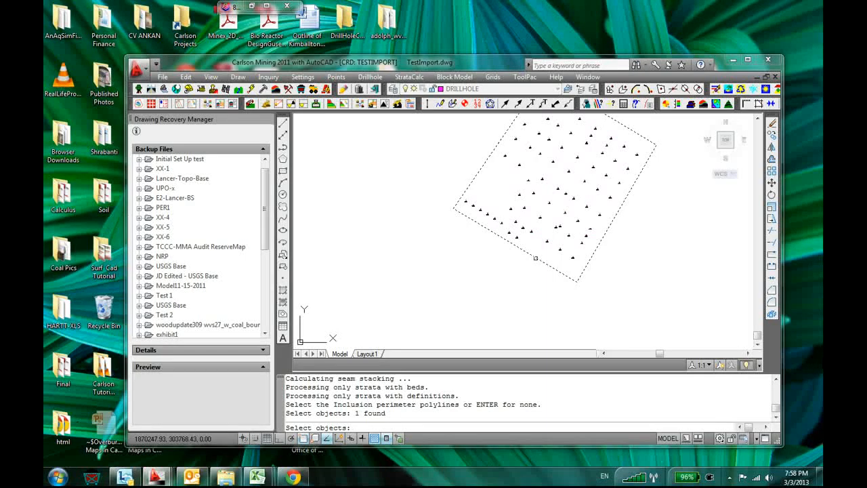
key(Return)
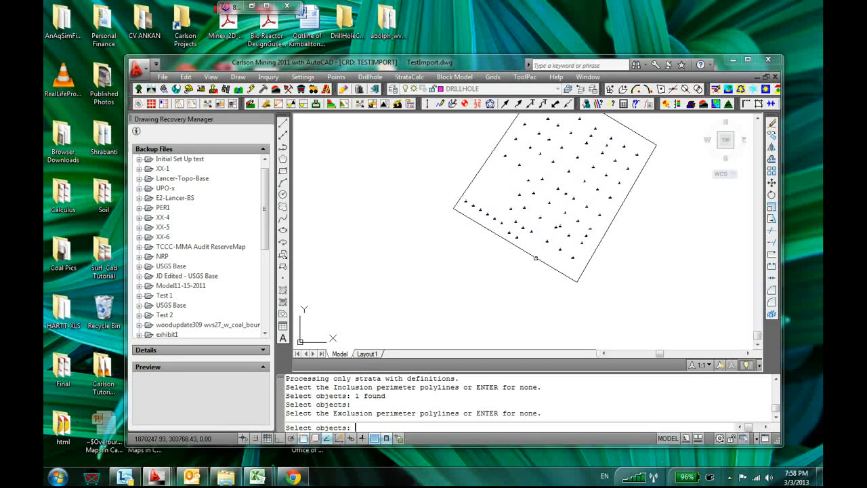
key(Return)
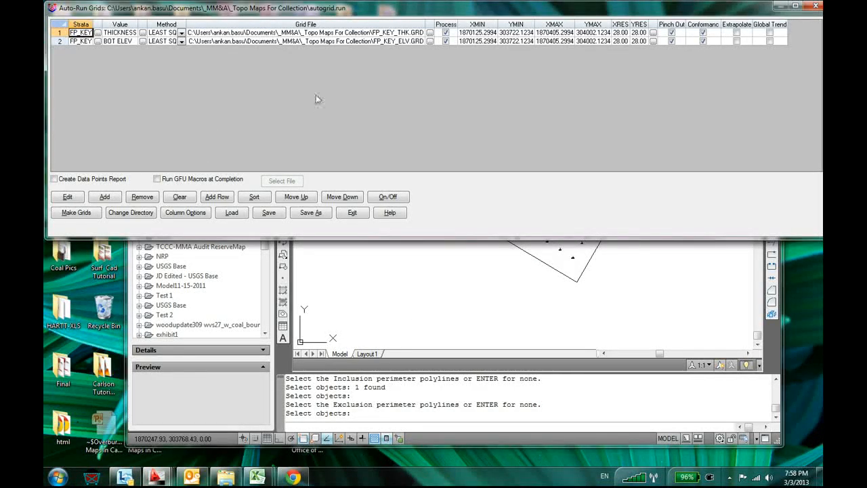
Remove both existing auto-run grid entries and add a new one for strata FP_KEY processing Thickness (feet or meters)
click(139, 201)
click(139, 200)
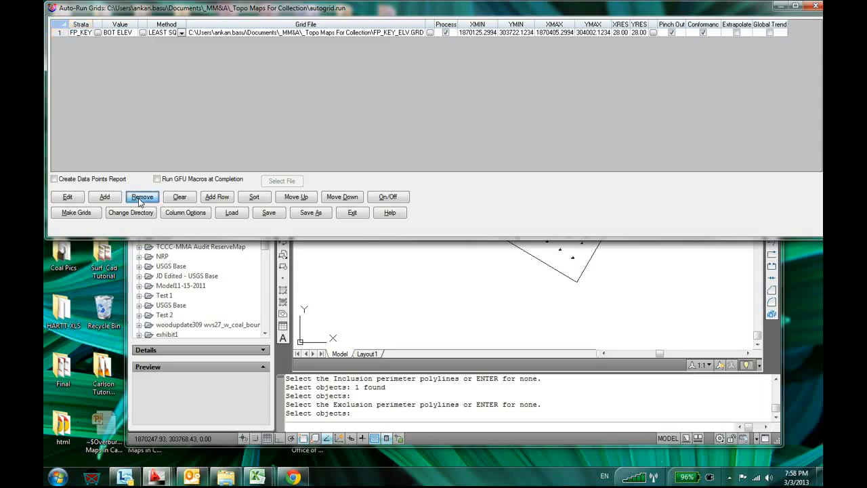
click(105, 196)
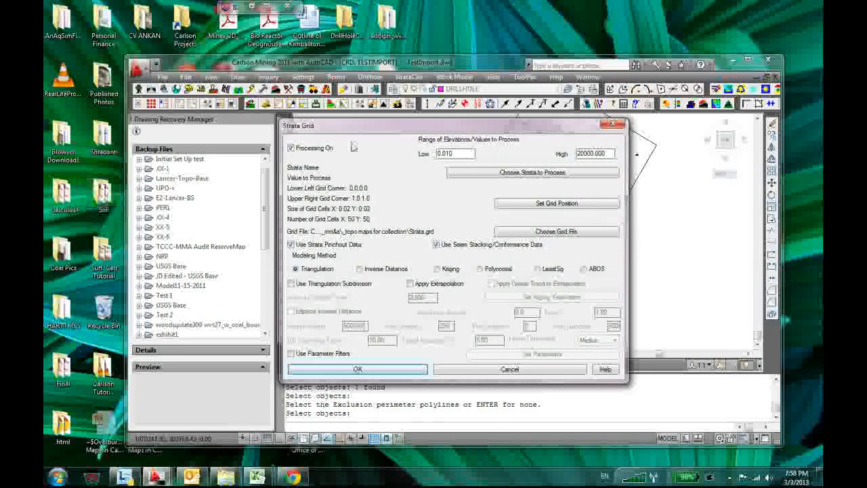
click(524, 173)
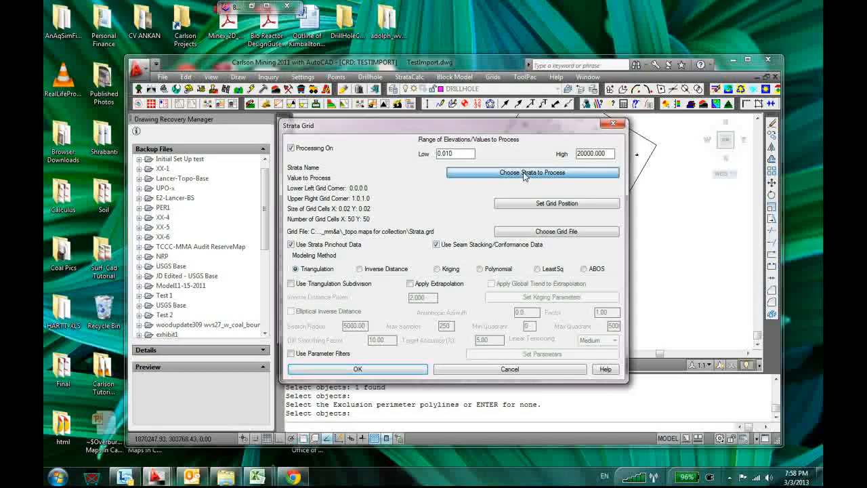
click(406, 174)
click(399, 345)
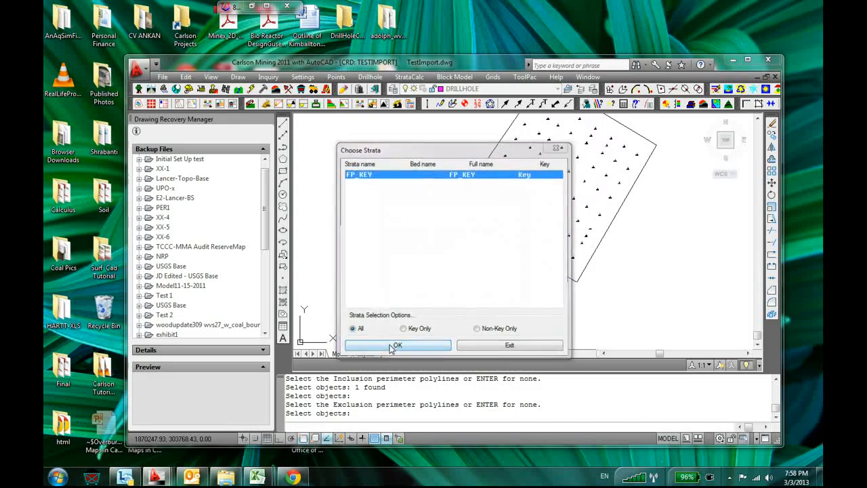
click(426, 230)
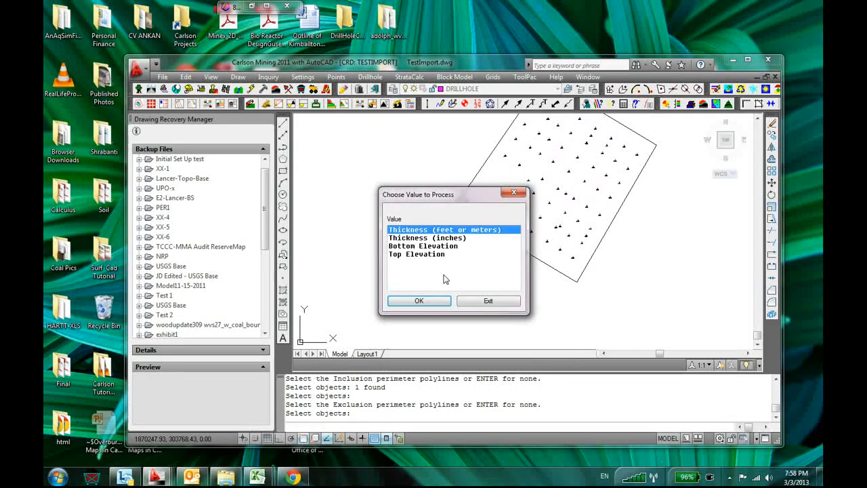
click(419, 301)
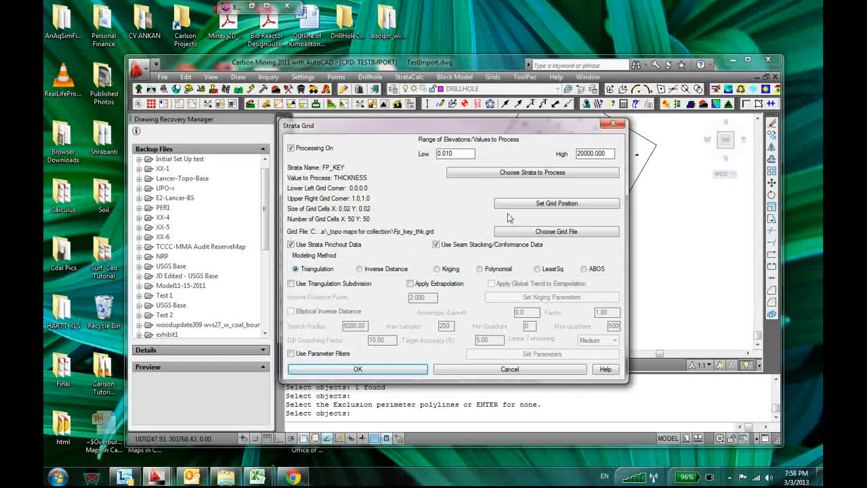
Try to set the grid position by picking the upper-right corner before the lower-left corner around the boundary
click(530, 205)
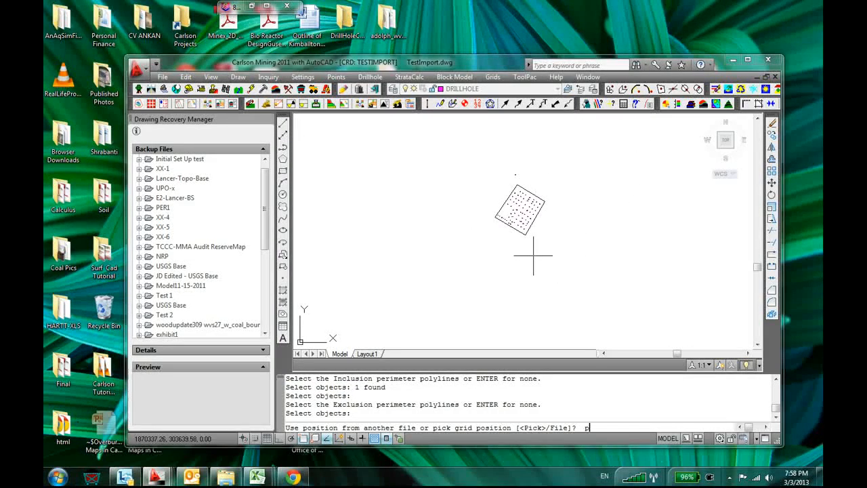
text(p)
key(Return)
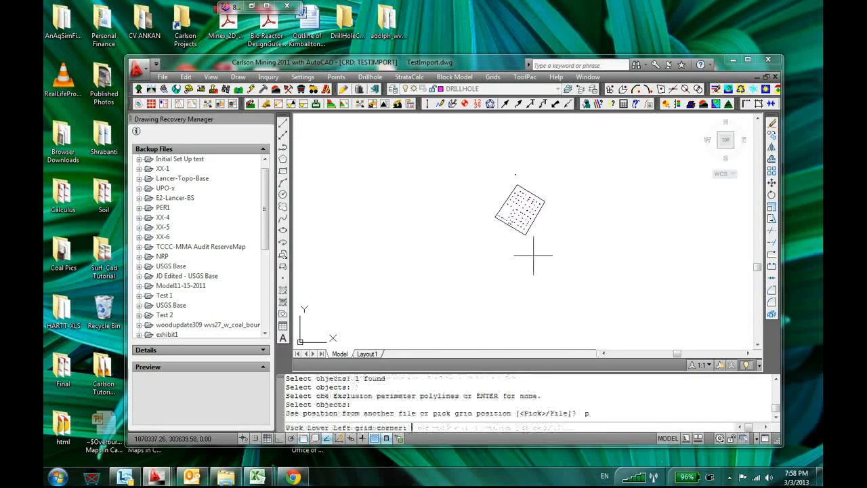
click(544, 181)
click(493, 239)
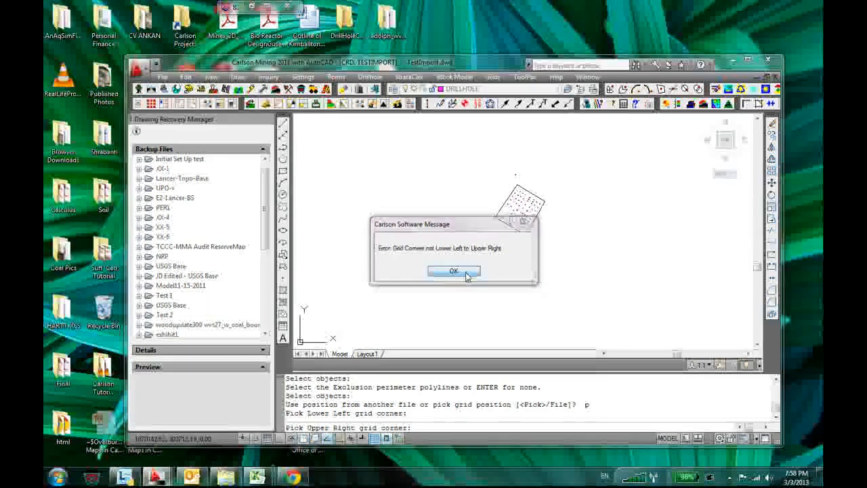
click(465, 274)
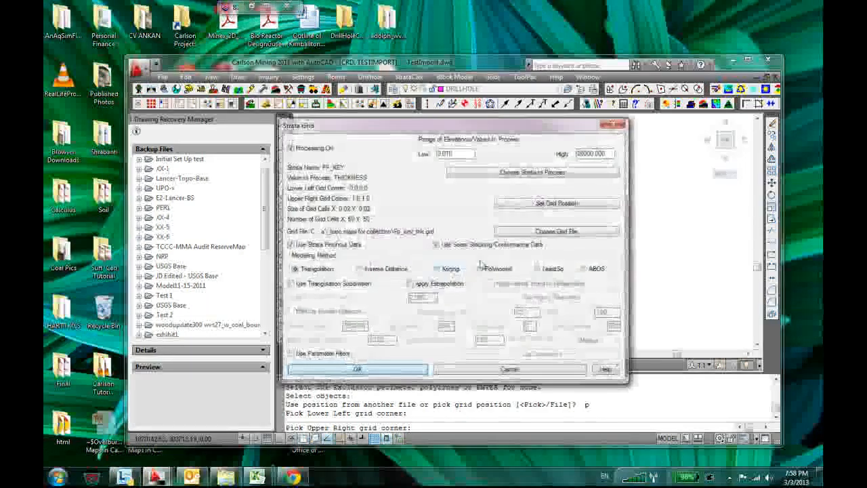
Pick a grid position enclosing the boundary from about 1870100,303700 to 1870453,304002, with 2 cells in both X and Y
click(545, 204)
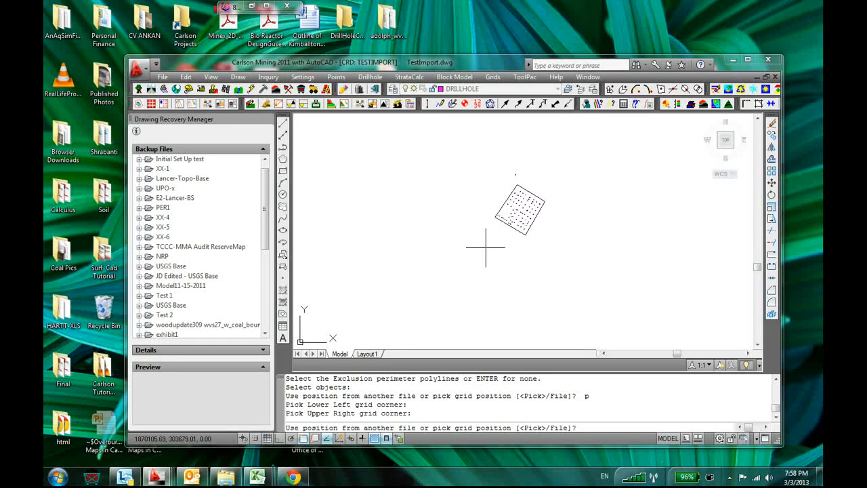
text(p)
key(Return)
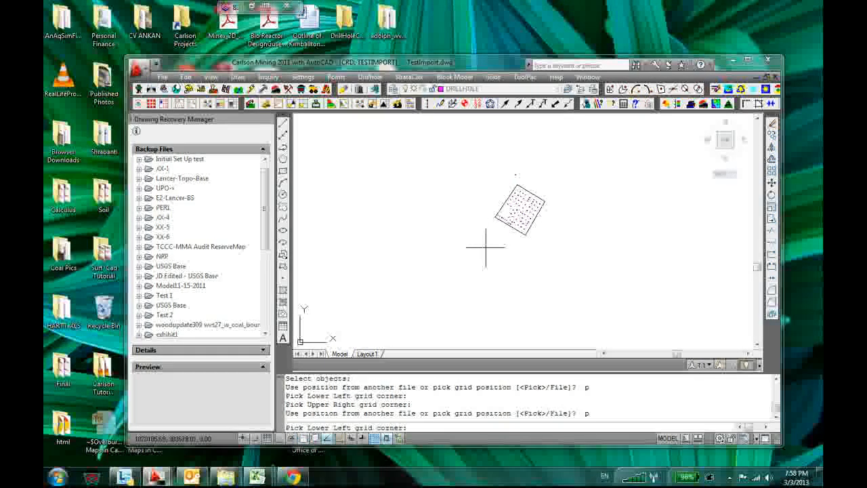
click(485, 247)
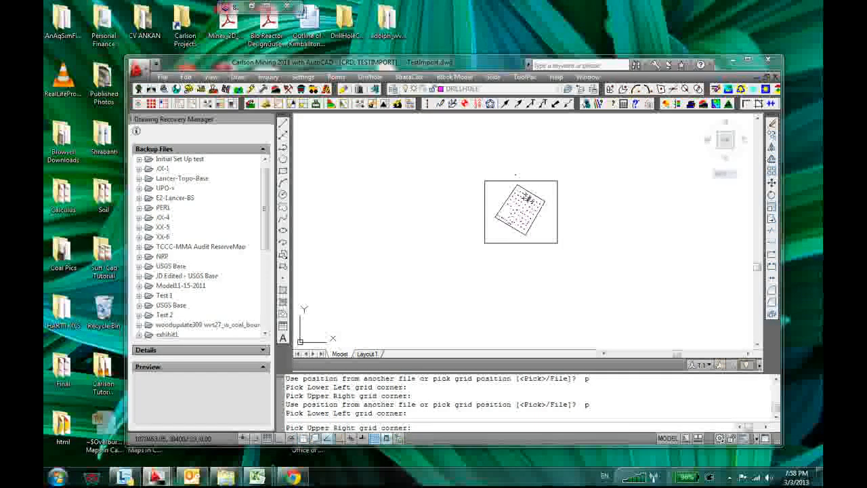
click(556, 181)
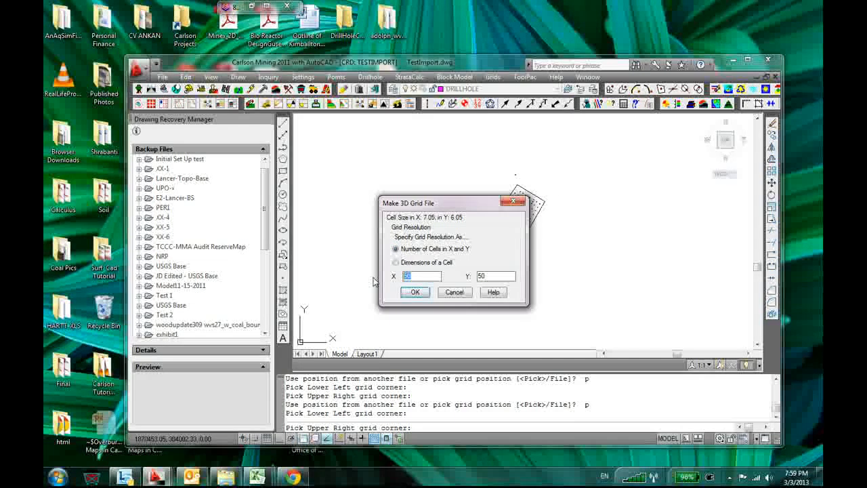
text(2)
key(Tab)
text(2)
click(412, 292)
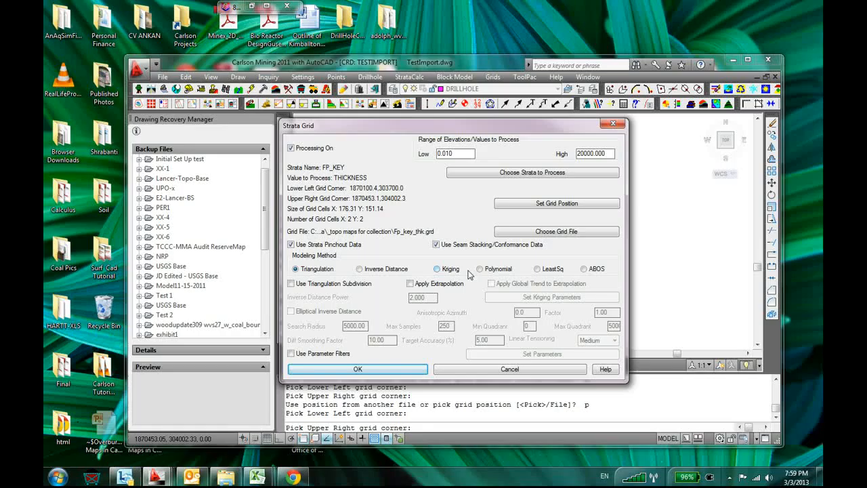
Set the FP_KEY thickness grid to the LeastSq modeling method with a search radius of 500, and close the auto-run grid definitions
click(538, 269)
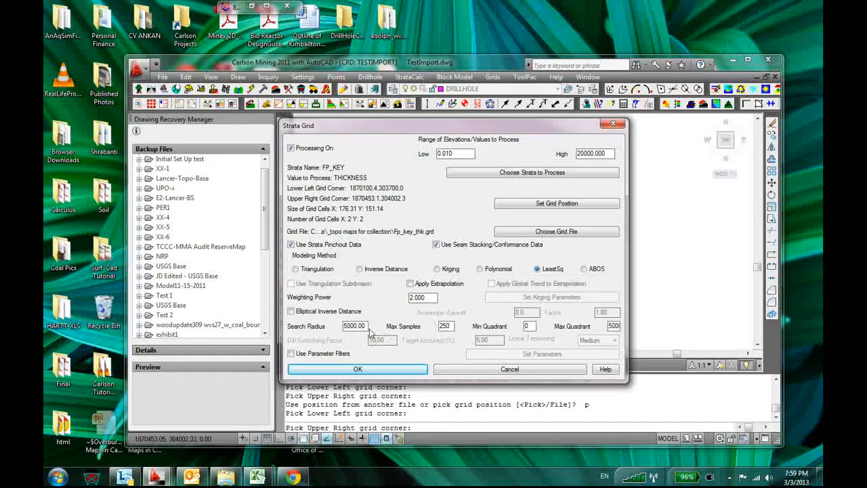
drag(364, 325, 325, 326)
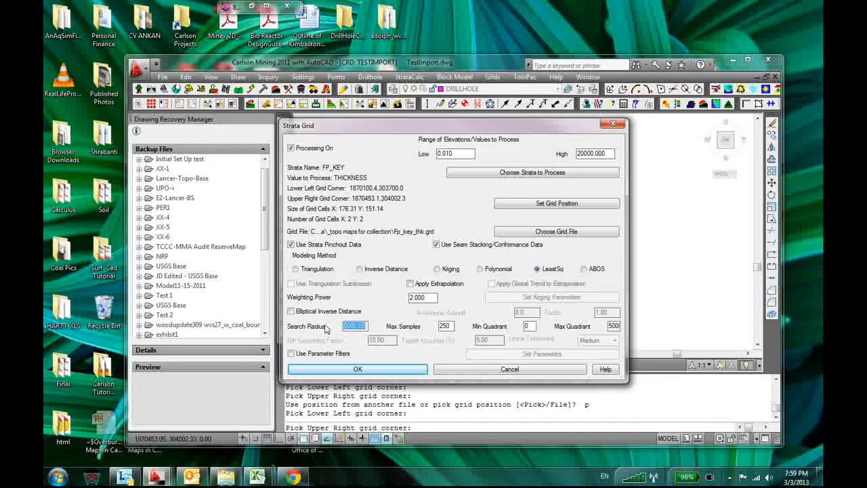
text(500)
key(Tab)
key(Tab)
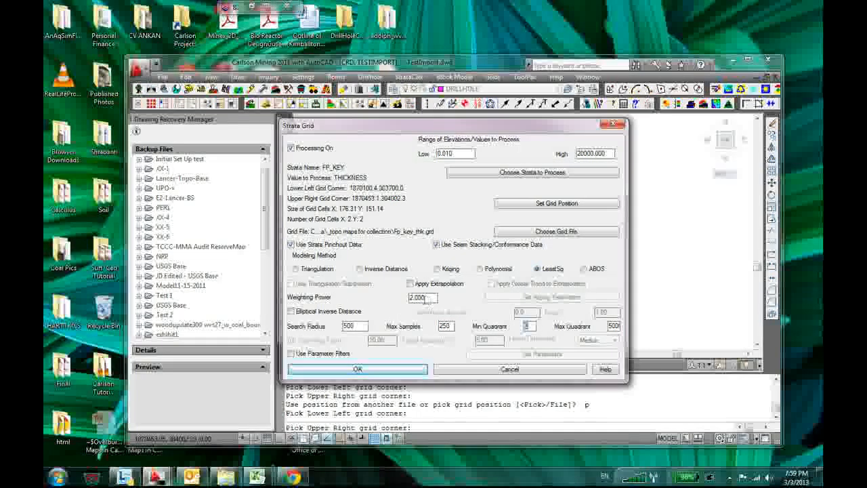
double_click(423, 298)
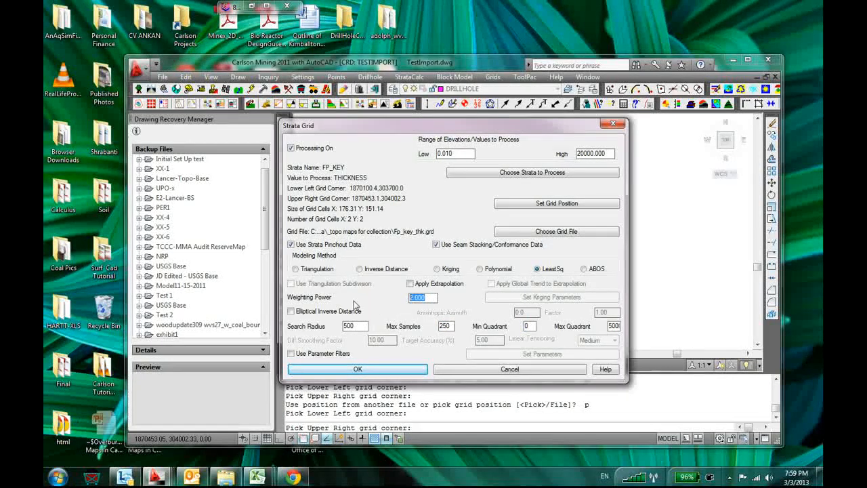
click(360, 368)
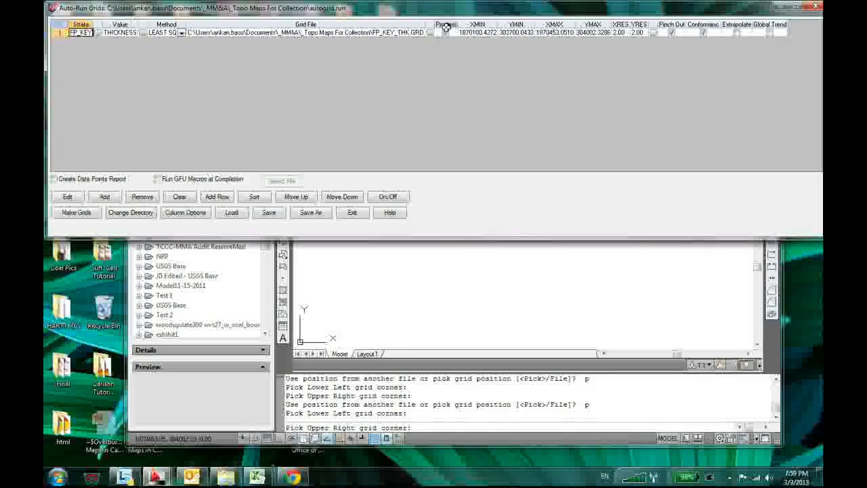
click(115, 198)
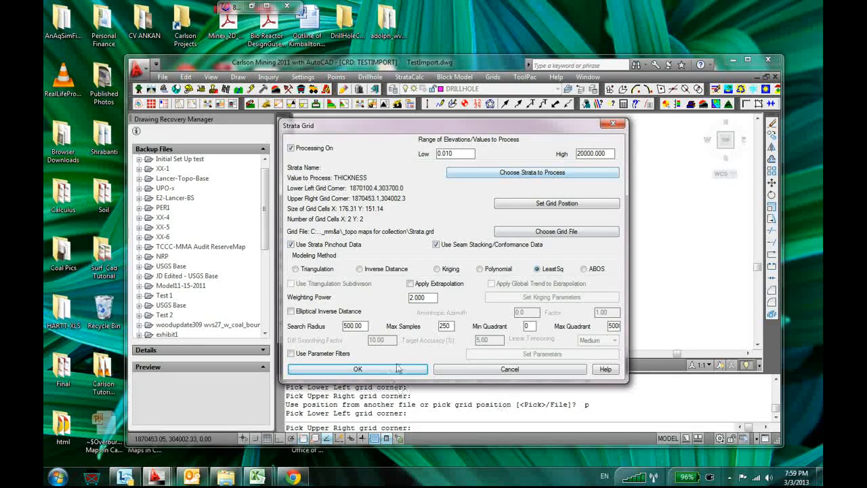
click(501, 369)
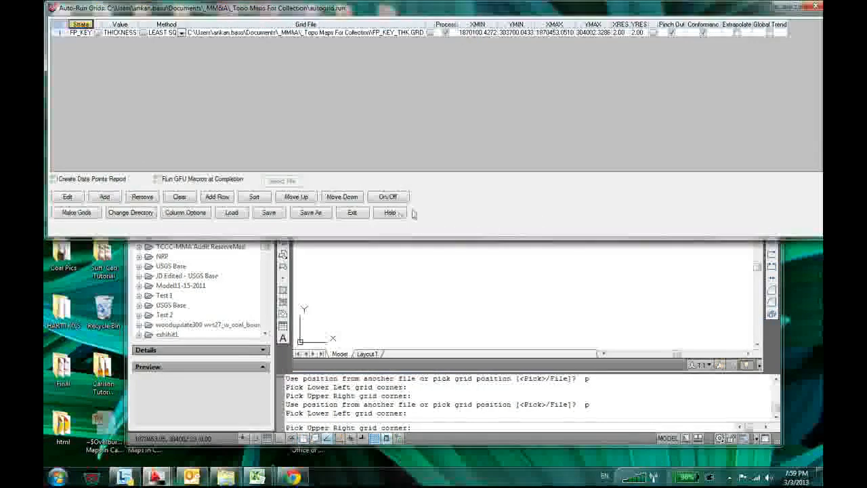
click(352, 212)
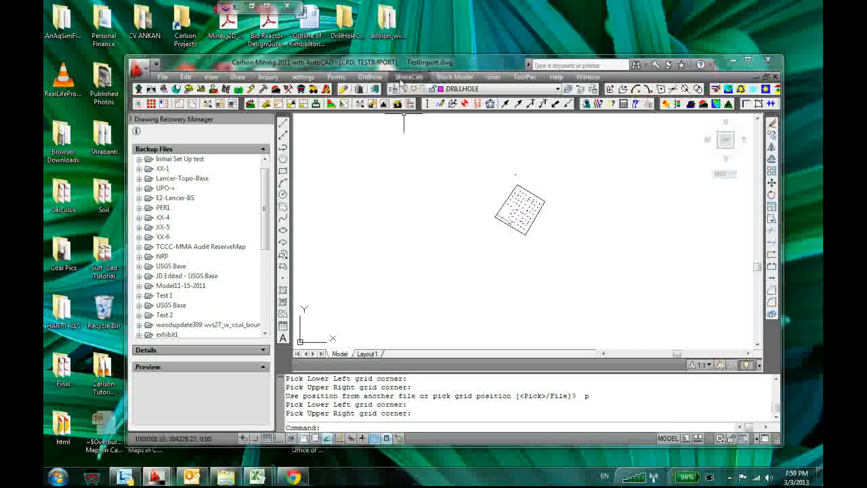
Start the strata grids auto-run using the existing autogrid.run file
click(414, 77)
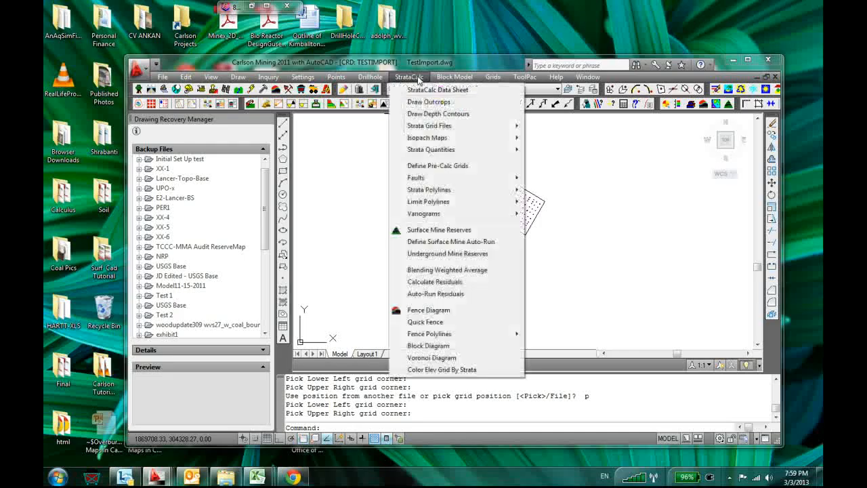
mouse_move(501, 125)
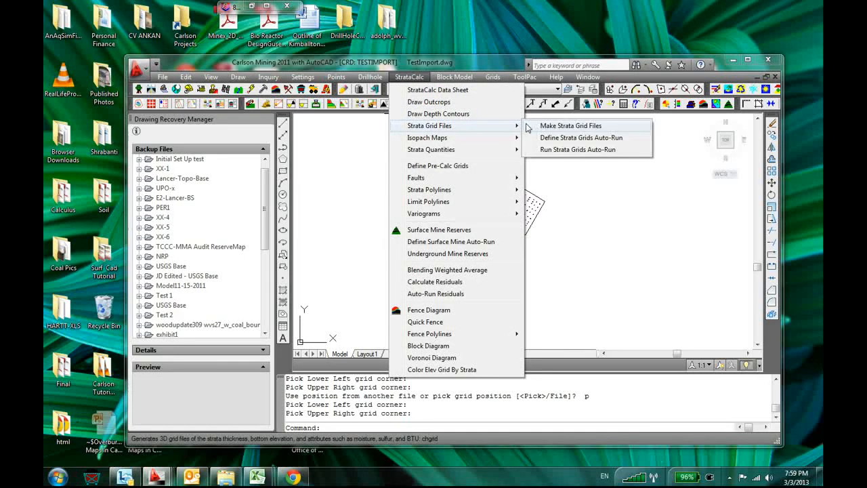
click(572, 149)
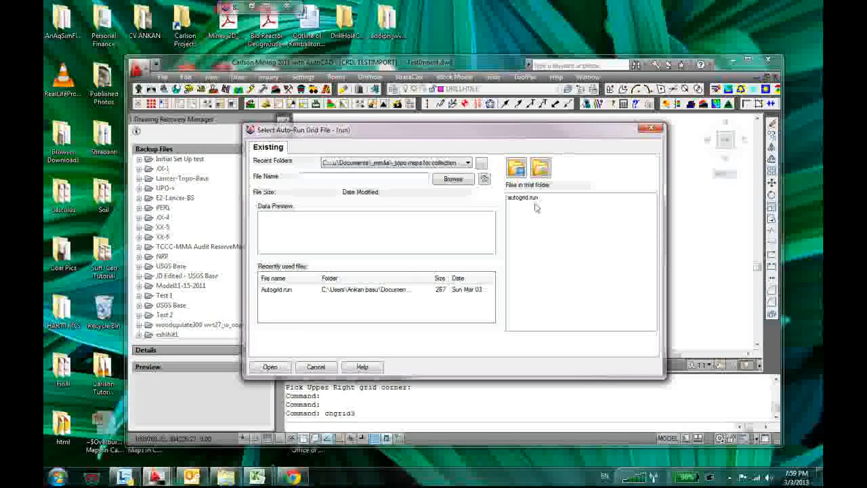
click(525, 197)
click(274, 369)
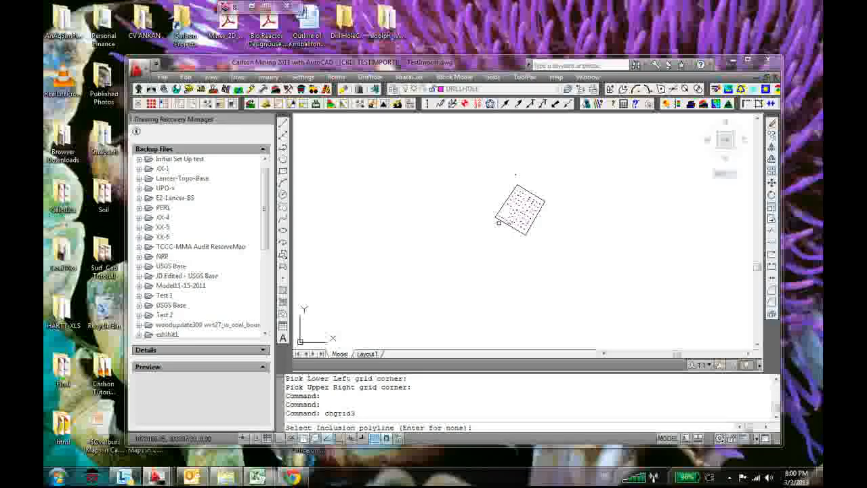
Generate the strata grid from all drillholes, with the four-sided boundary as inclusion polyline and no exclusion polyline or fault lines
scroll(500, 218, up, 3)
click(500, 215)
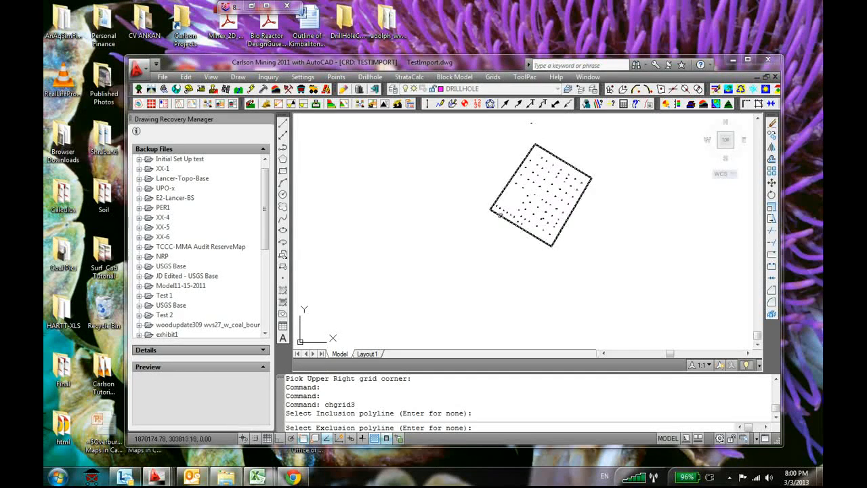
key(Return)
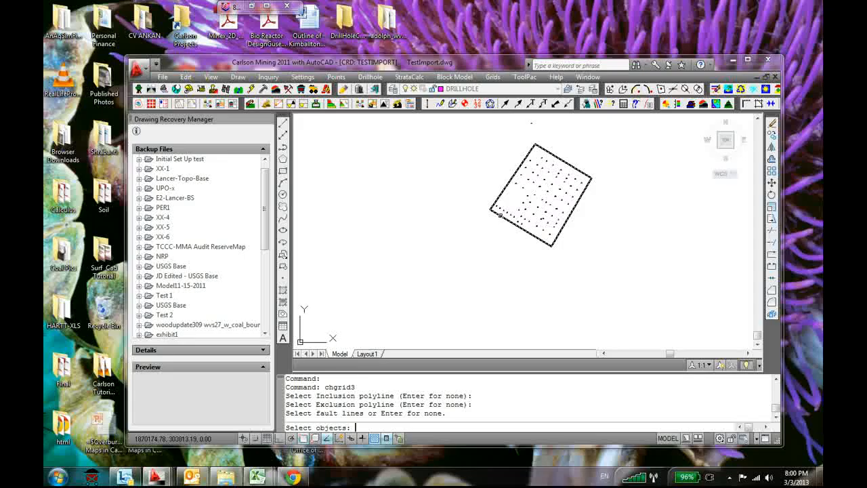
key(Return)
text(all)
key(Return)
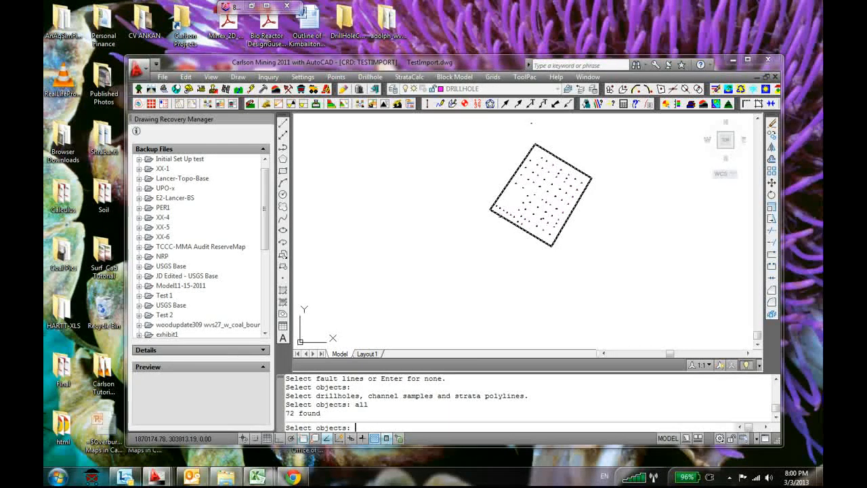
key(Return)
click(436, 263)
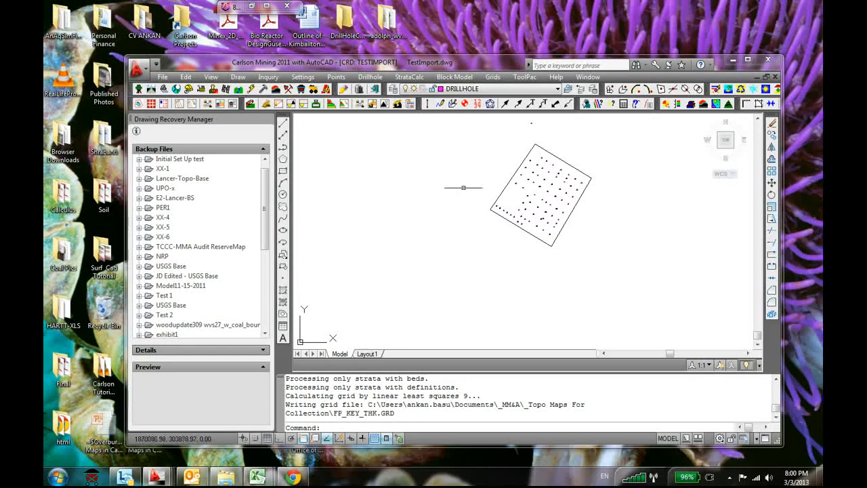
Start contouring from grid file FP_KEY_THK.GRD without any inclusion or exclusion perimeter
click(490, 79)
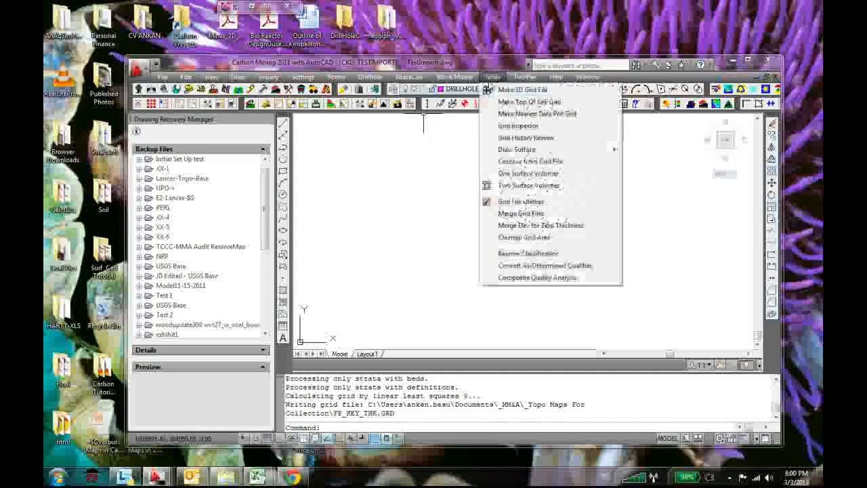
click(542, 162)
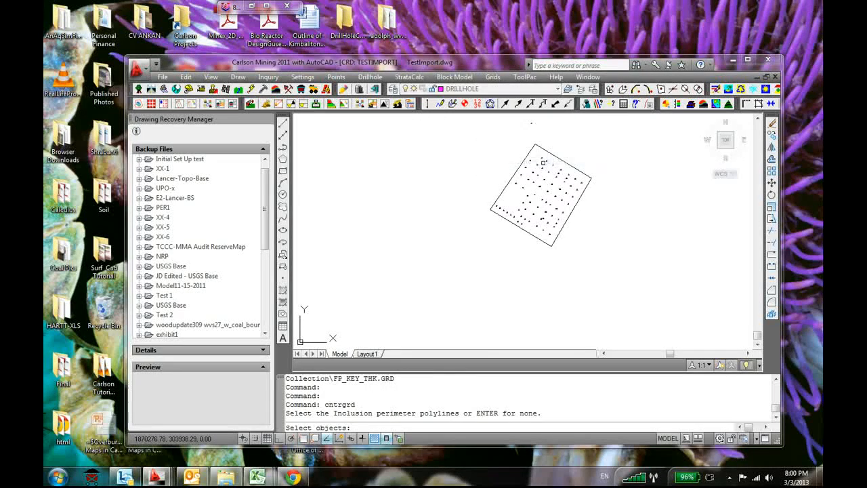
key(Return)
key(Return)
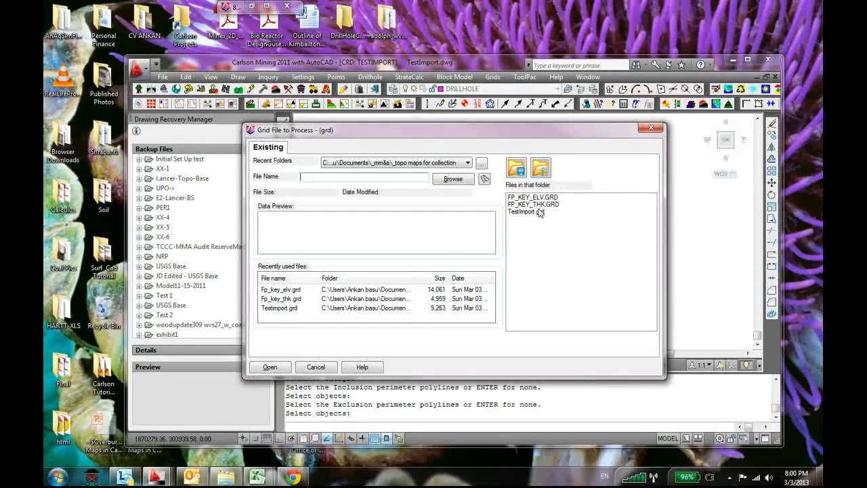
click(546, 205)
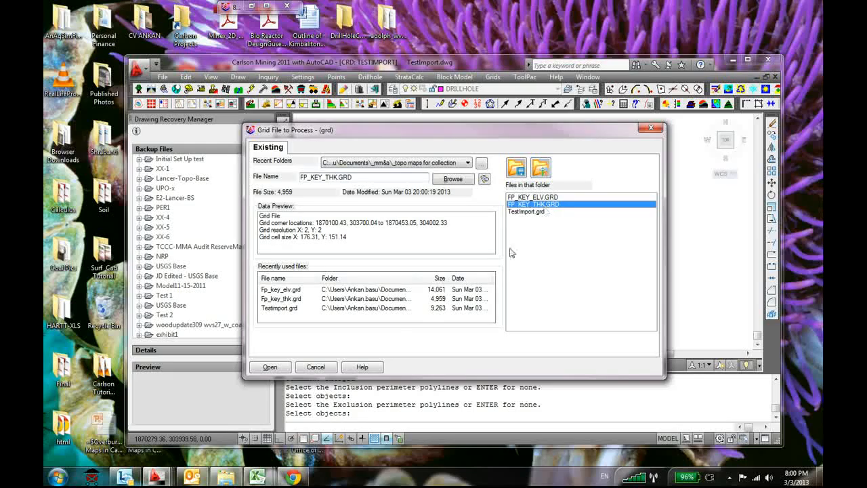
click(270, 367)
Set the contour interval to .5 and name the contour layer TH_cont
drag(458, 198, 391, 206)
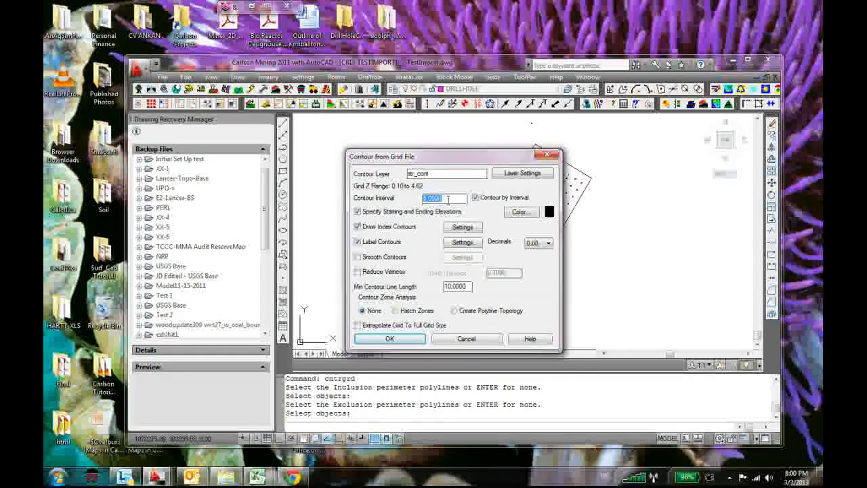
key(BackSpace)
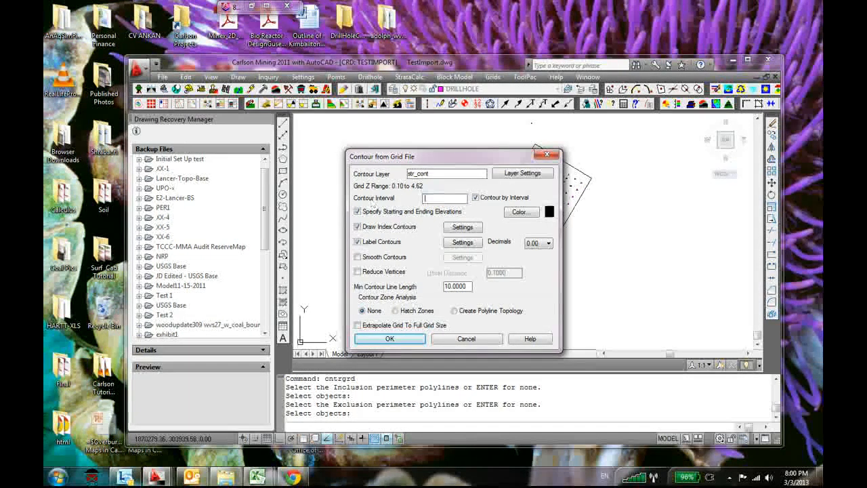
drag(409, 174, 387, 174)
text(T)
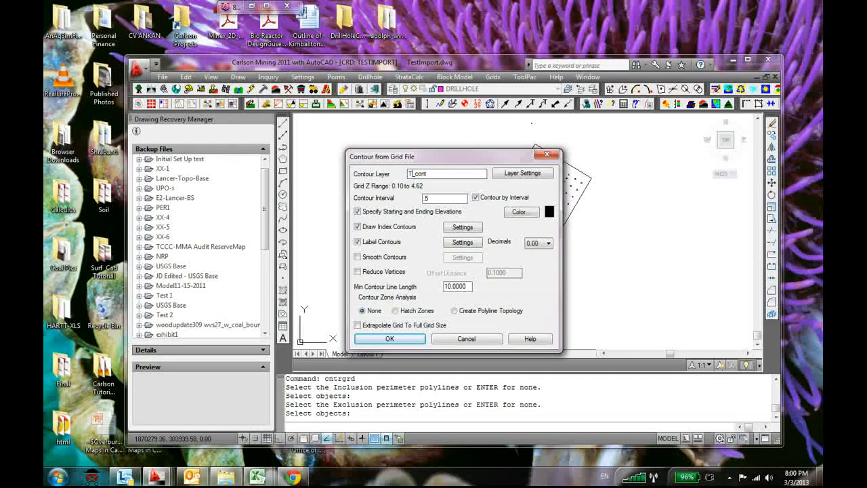
text(H)
Name the index contour layer TH_Cont_Index and the contour label layer TH_Label
click(463, 227)
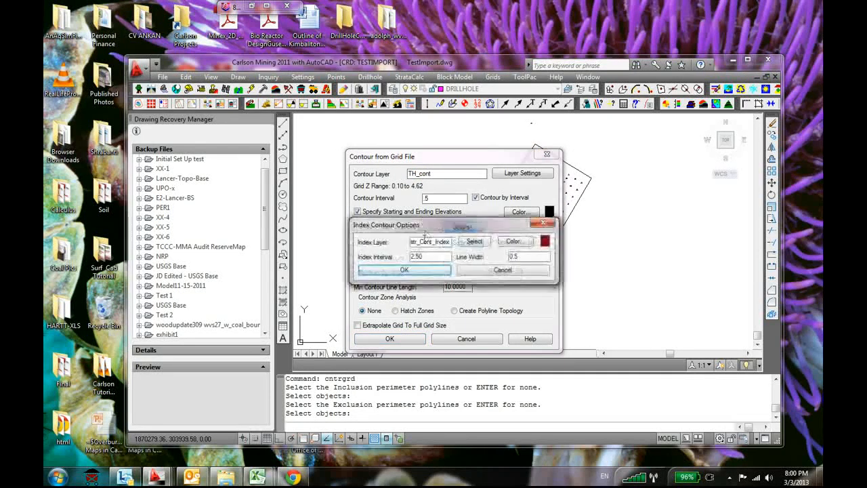
drag(417, 244, 363, 249)
text(TH)
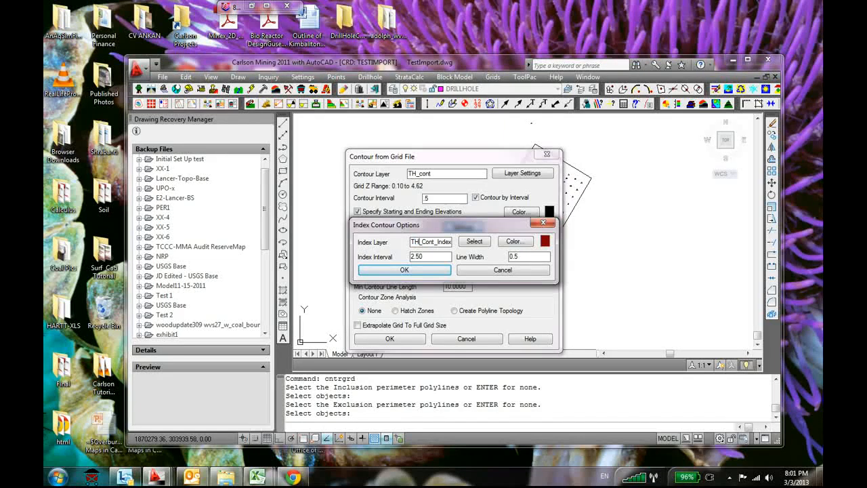
click(423, 271)
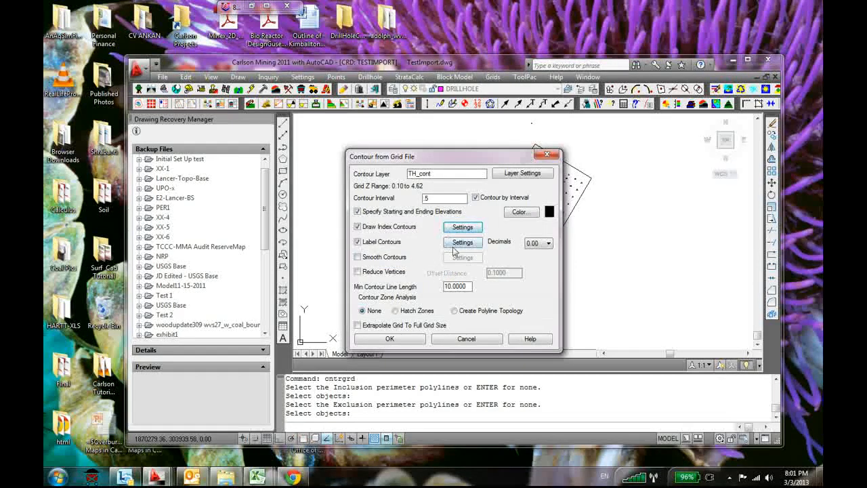
click(456, 245)
drag(417, 140, 363, 143)
text(TH)
click(405, 372)
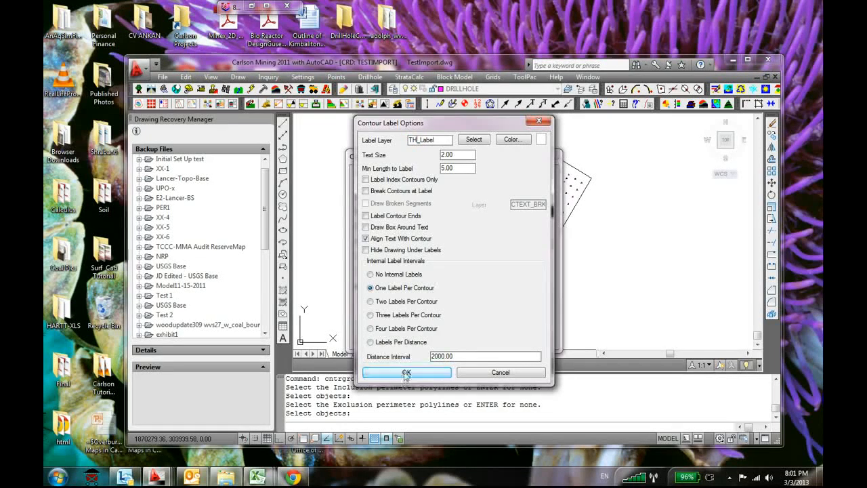
Draw the thickness contours with the default starting depth of 0 and ending depth of 4.6209
click(391, 339)
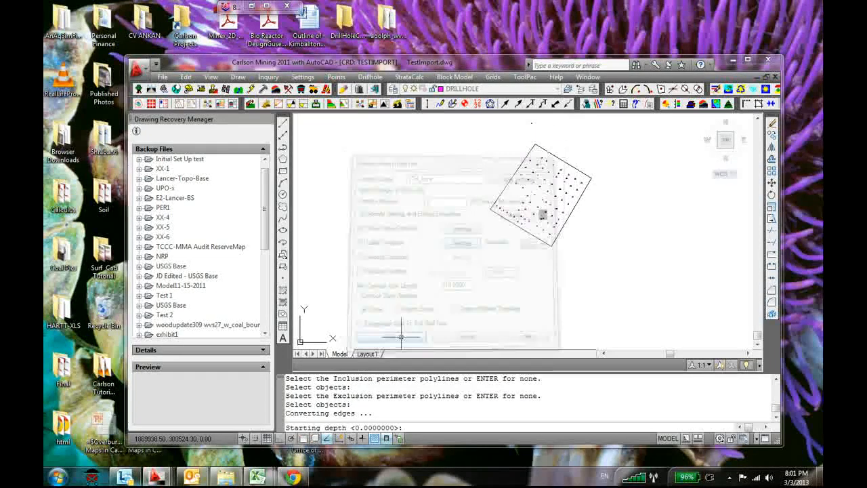
key(Return)
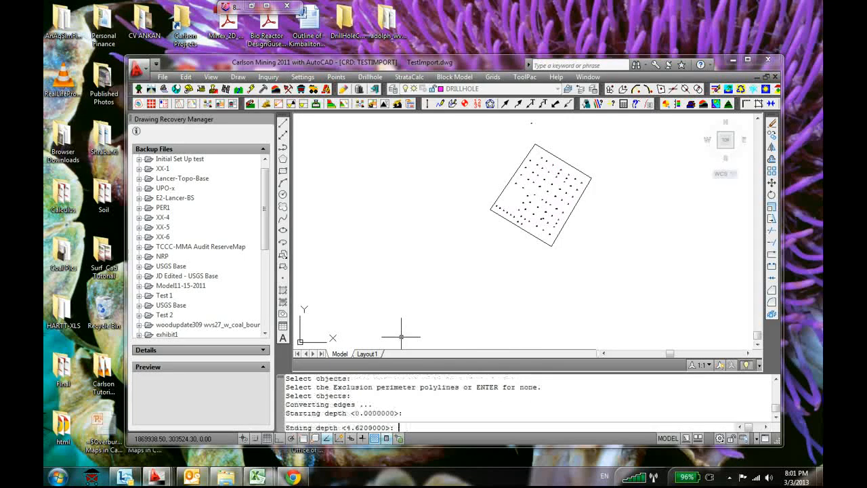
key(Return)
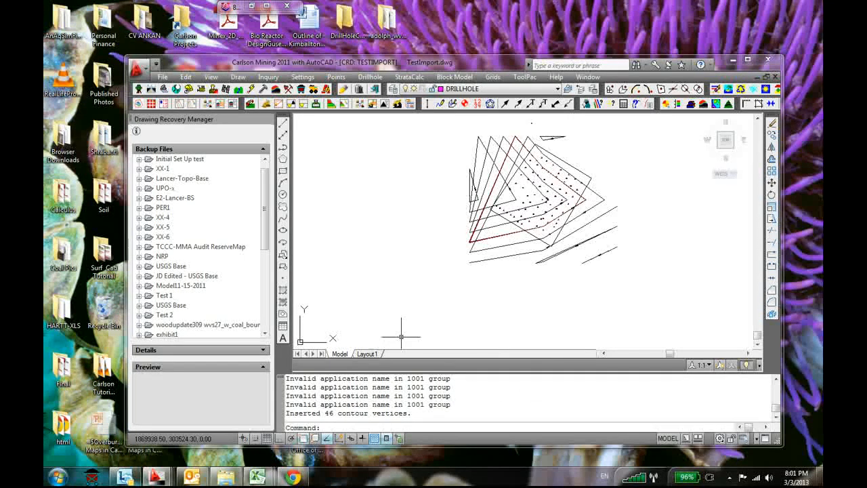
Examine the thickness contours and their labels around the drillholes and across the boundary
scroll(488, 200, up, 8)
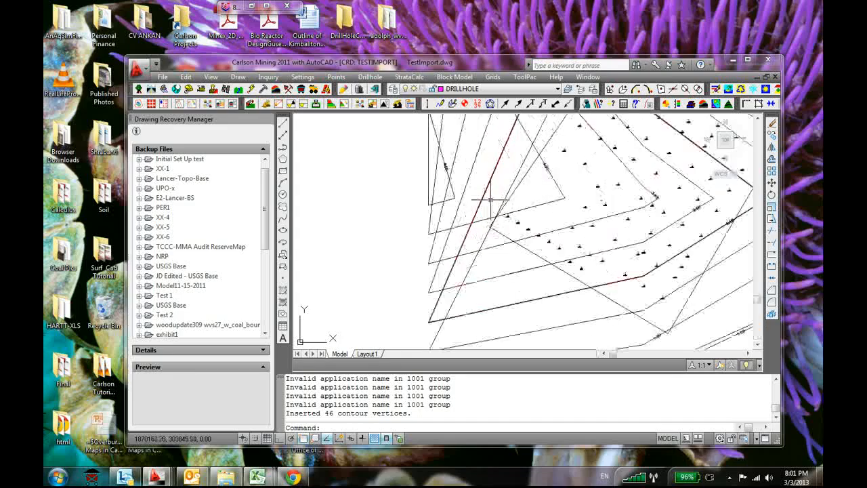
scroll(542, 190, down, 10)
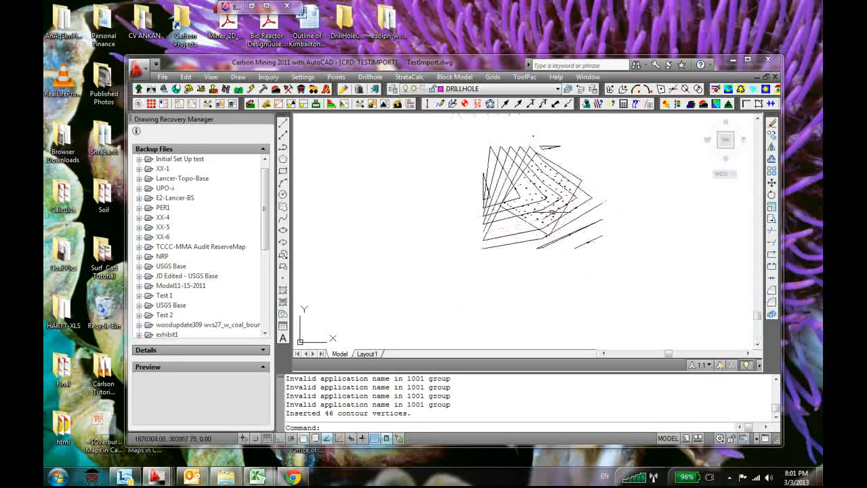
scroll(542, 189, up, 3)
scroll(543, 188, up, 3)
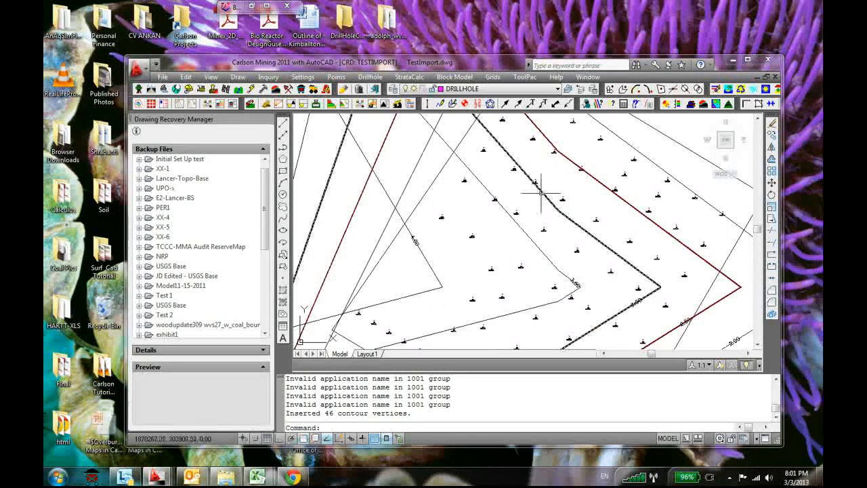
scroll(428, 258, up, 1)
scroll(428, 258, down, 5)
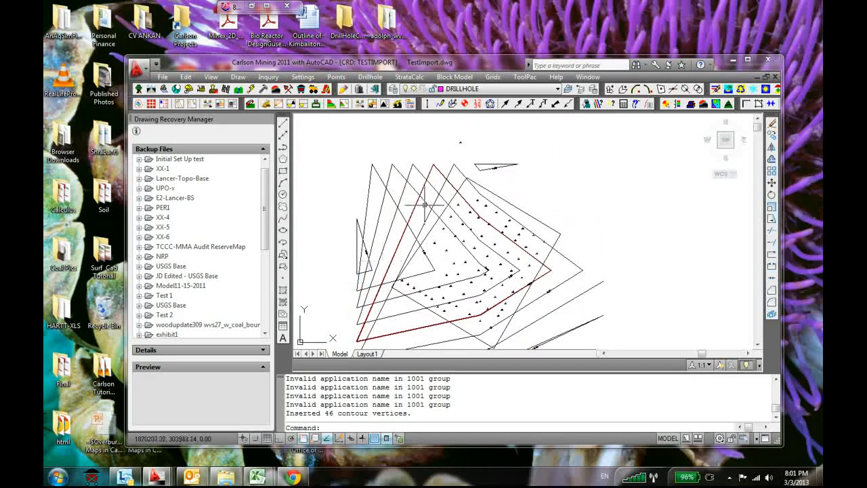
scroll(525, 163, up, 6)
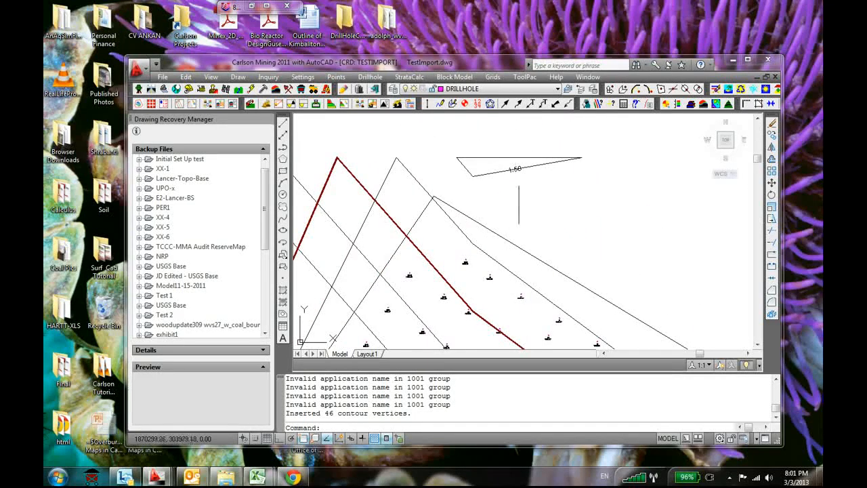
Undo the thickness contours and their labels drawn over the drillholes
scroll(519, 189, down, 4)
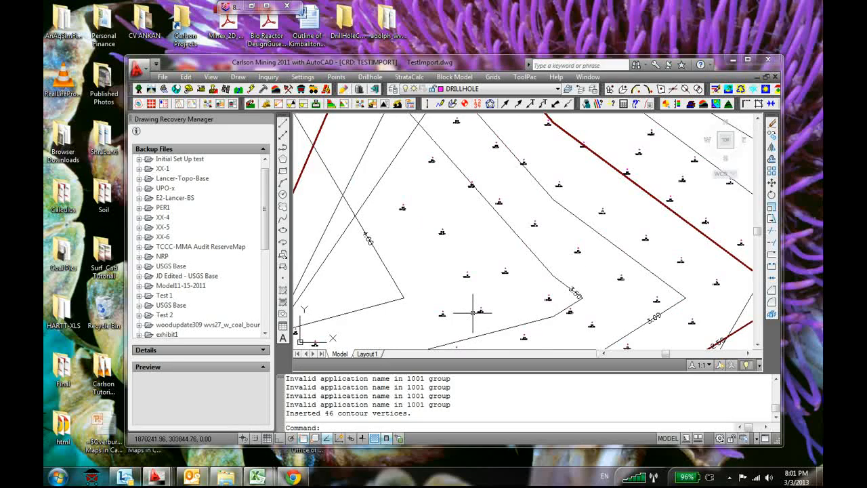
scroll(576, 290, up, 5)
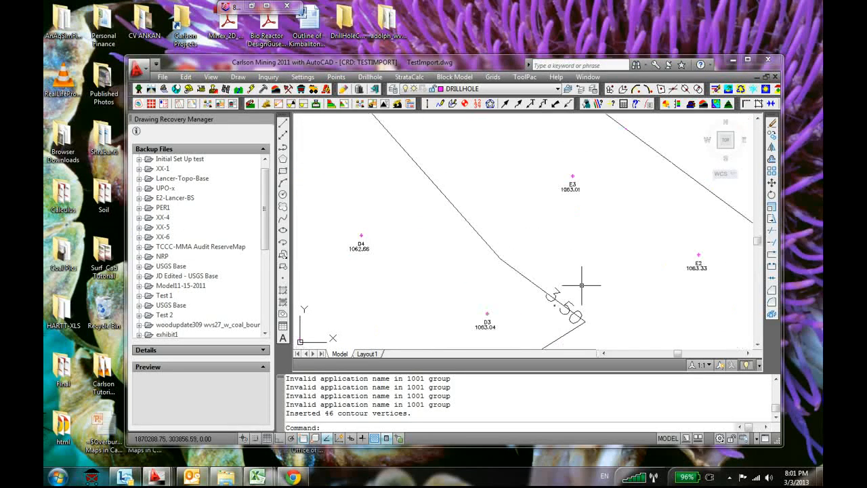
scroll(581, 285, down, 5)
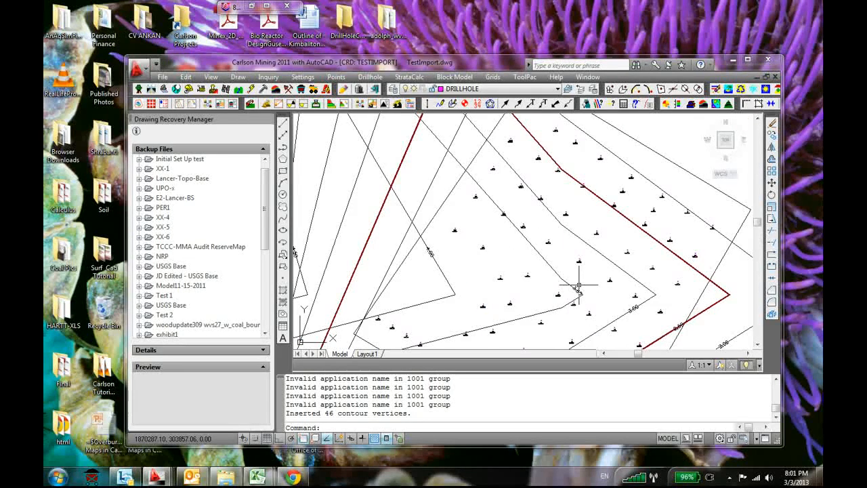
key(ctrl+z)
key(ctrl+z)
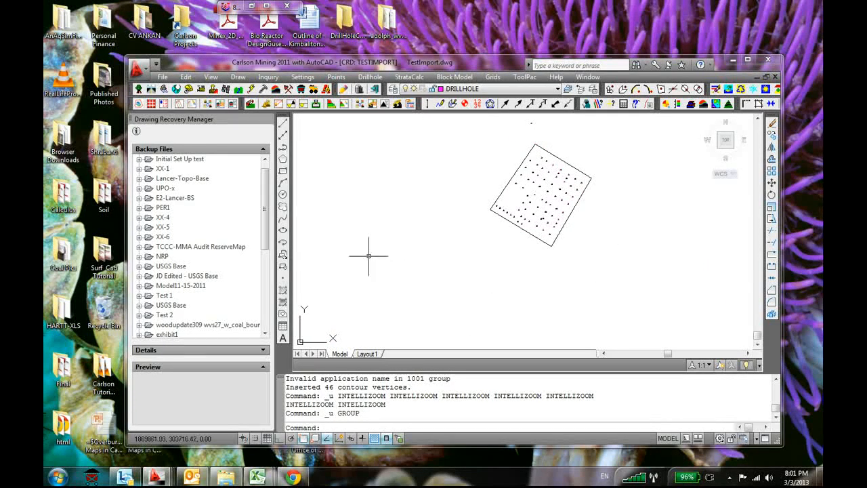
Start defining the strata grids auto-run with no fault lines, selecting all objects as drillholes, channel samples and strata polylines
scroll(470, 165, down, 2)
scroll(469, 165, up, 3)
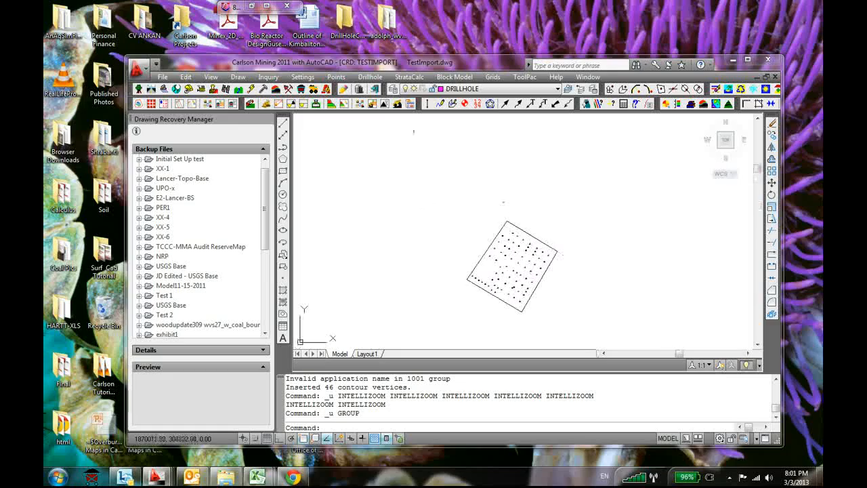
click(409, 78)
mouse_move(433, 126)
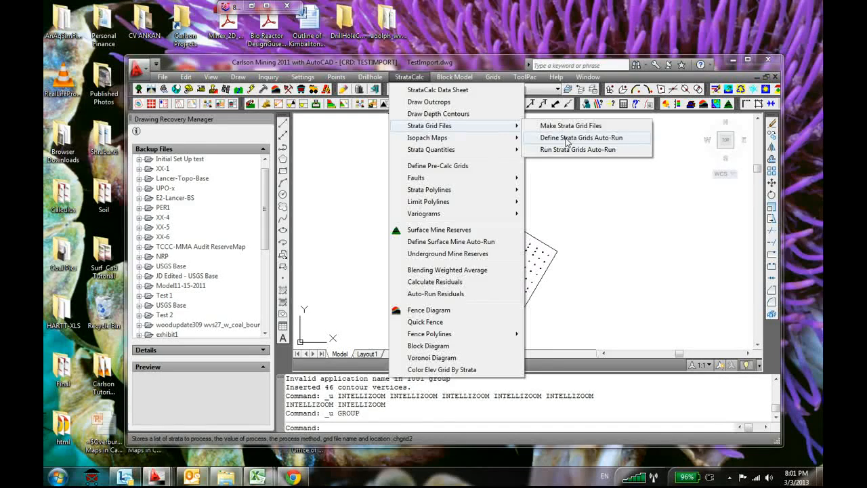
click(564, 137)
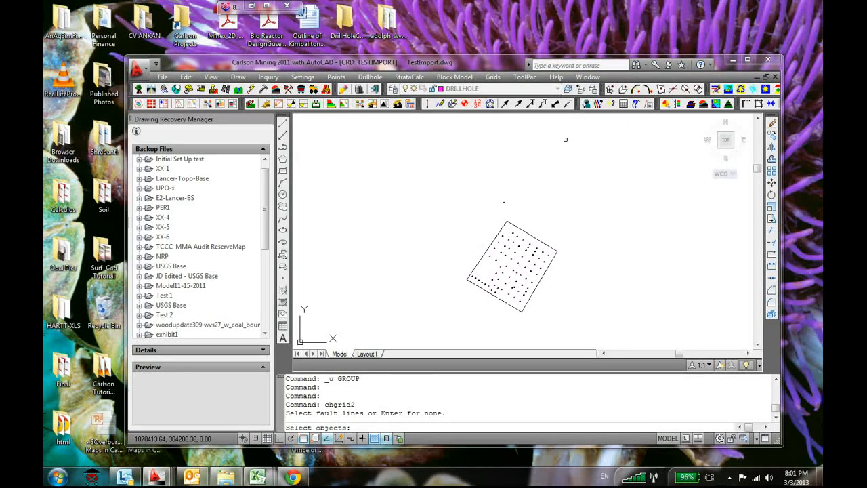
key(Return)
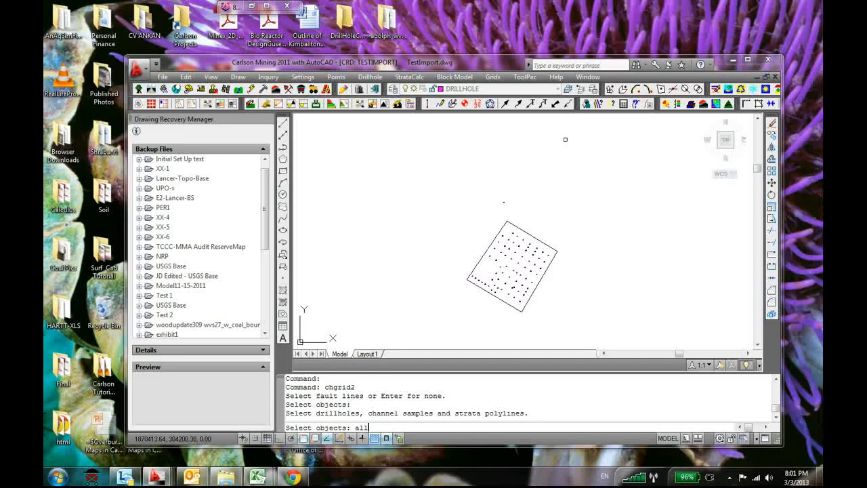
key(Return)
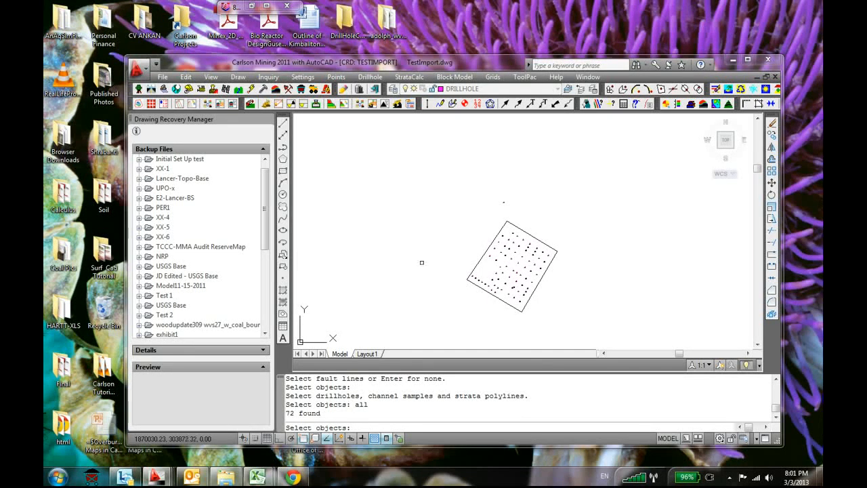
Pick the boundary polyline around the drillholes during the drillhole selection, and finish the selection
scroll(466, 287, up, 5)
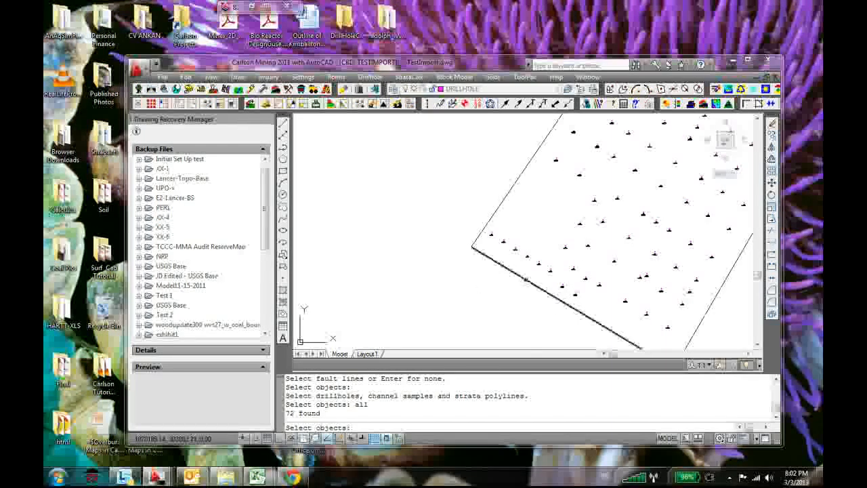
click(526, 278)
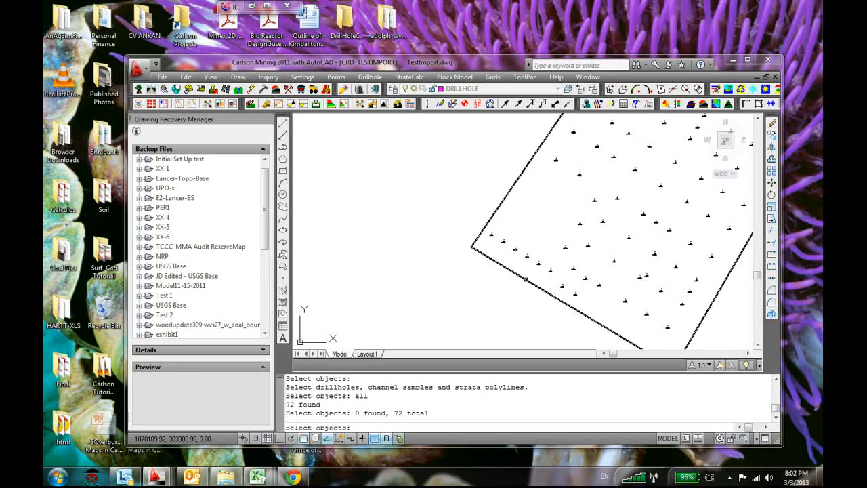
click(514, 270)
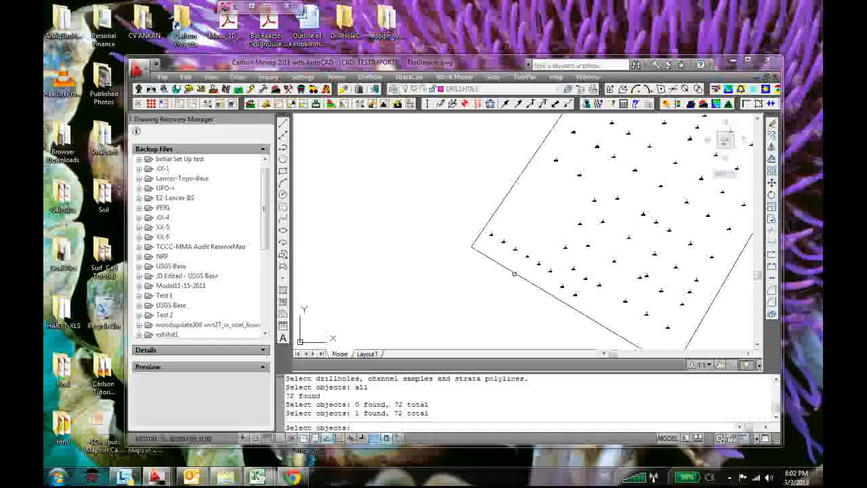
click(495, 213)
scroll(413, 281, down, 8)
scroll(477, 273, up, 3)
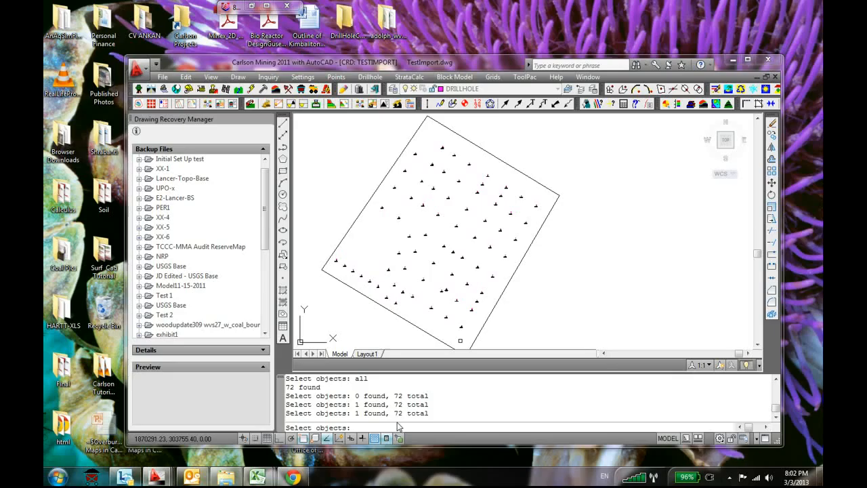
key(Return)
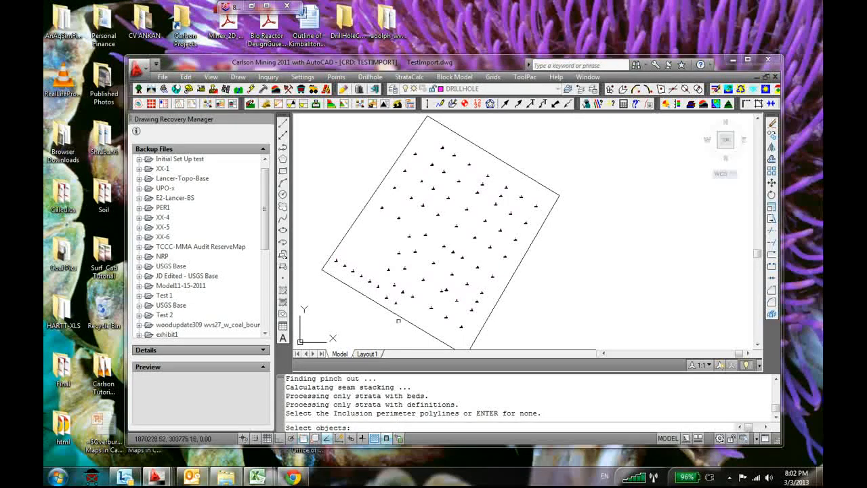
Use the boundary polyline as the inclusion perimeter for the strata grids, with no exclusion perimeter
click(401, 317)
key(Return)
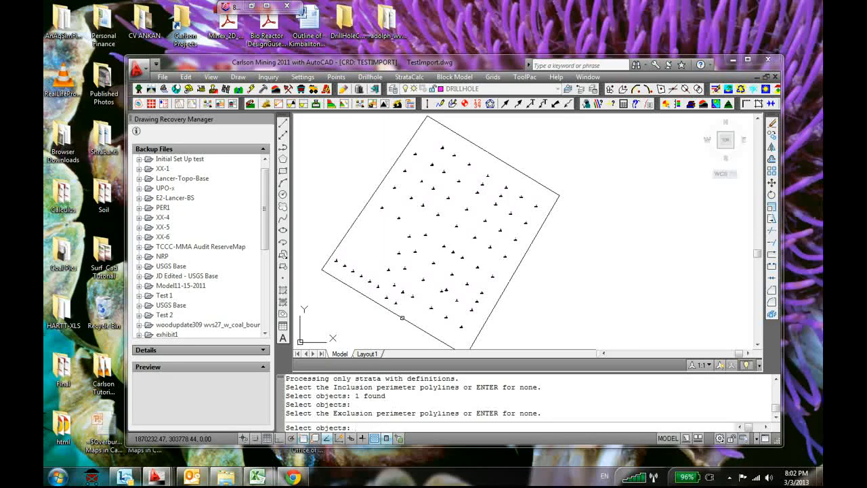
key(Return)
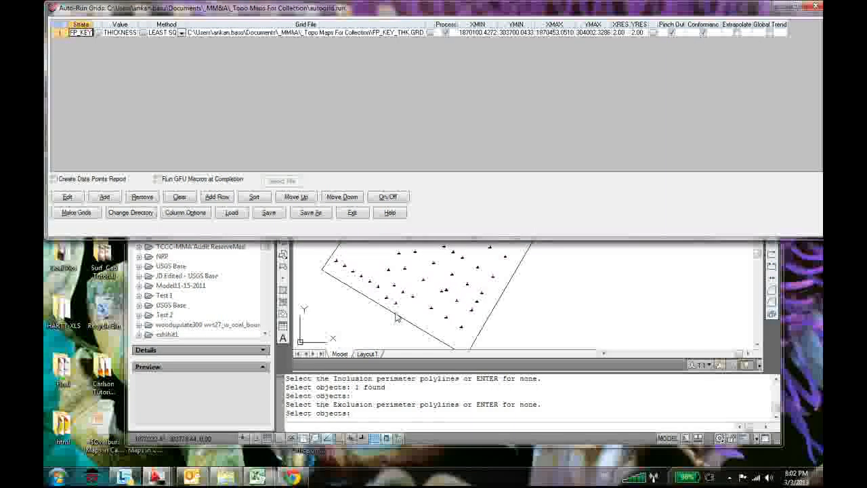
Make the FP_KEY thickness grid FP_KEY_THK.GRD by least squares at 2.00 X and Y resolution, and exit the auto-run grids
click(70, 215)
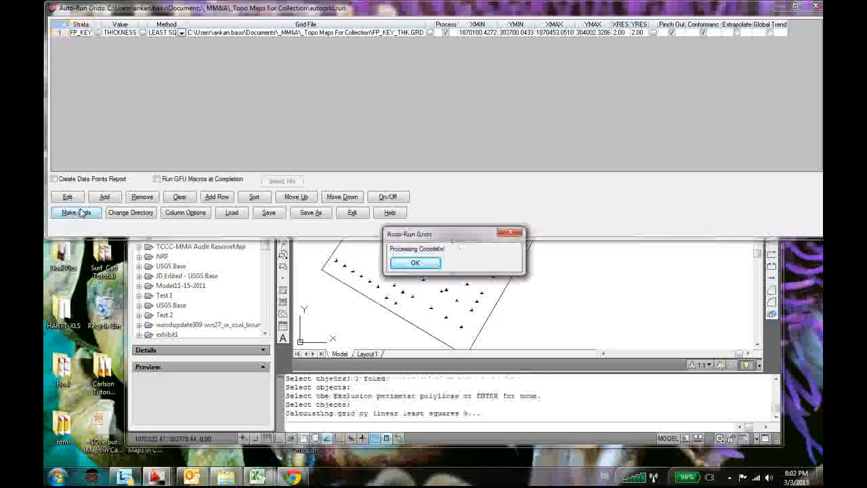
click(413, 263)
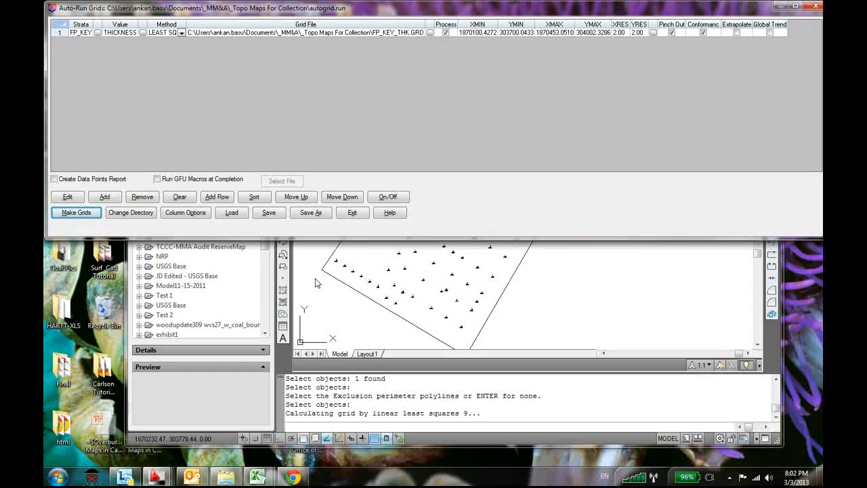
click(352, 213)
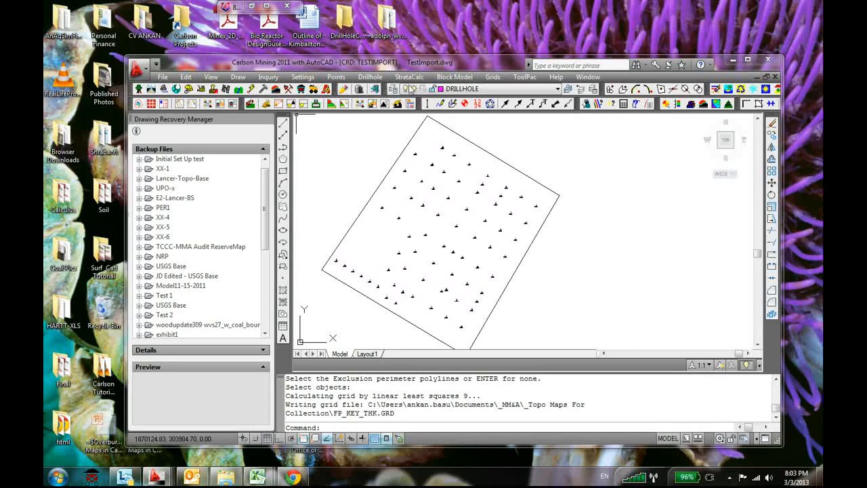
Contour FP_KEY_THK.GRD without inclusion or exclusion perimeters, using layer TH_cont and a 0.5 contour interval
click(497, 78)
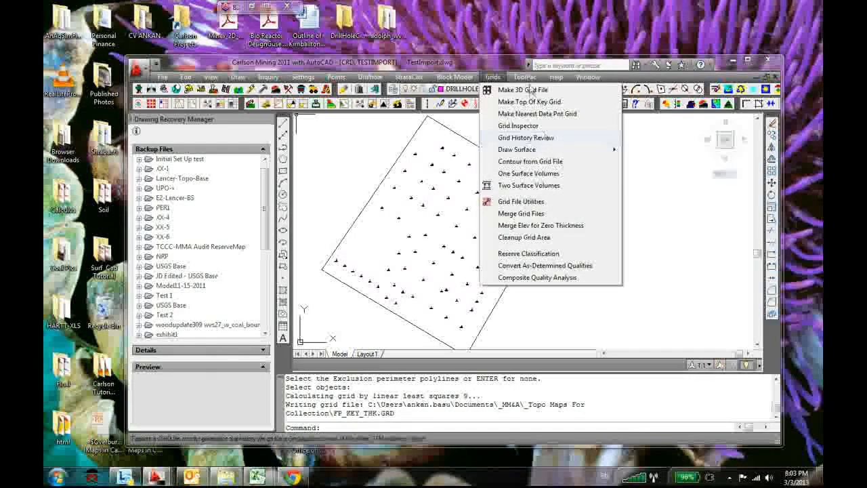
click(531, 161)
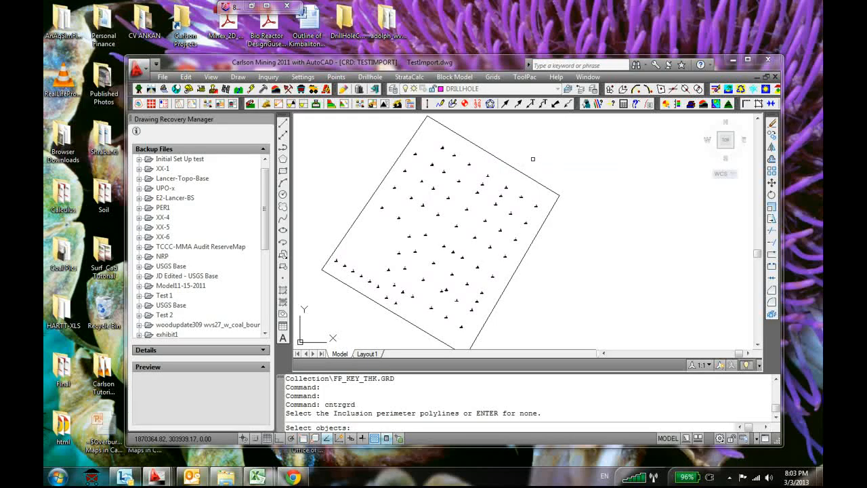
key(Return)
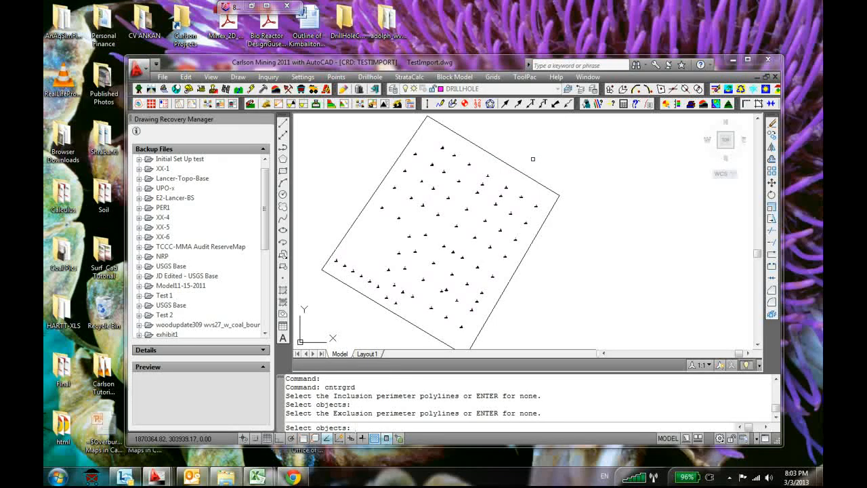
key(Return)
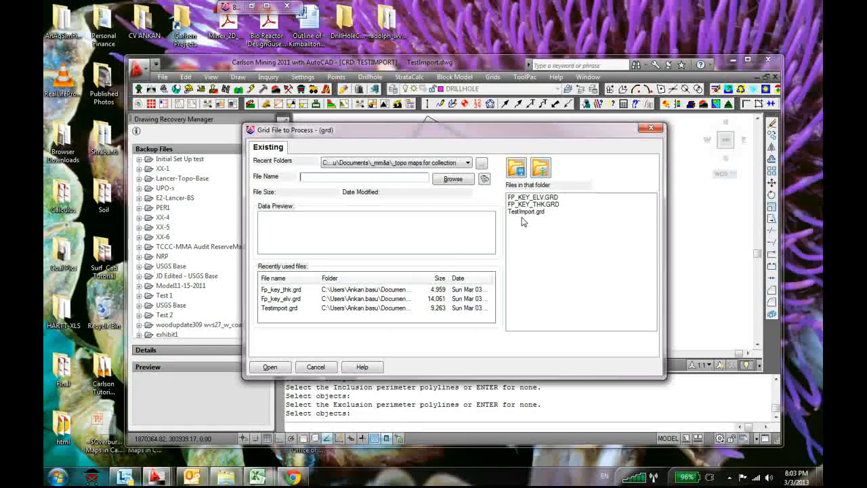
click(541, 204)
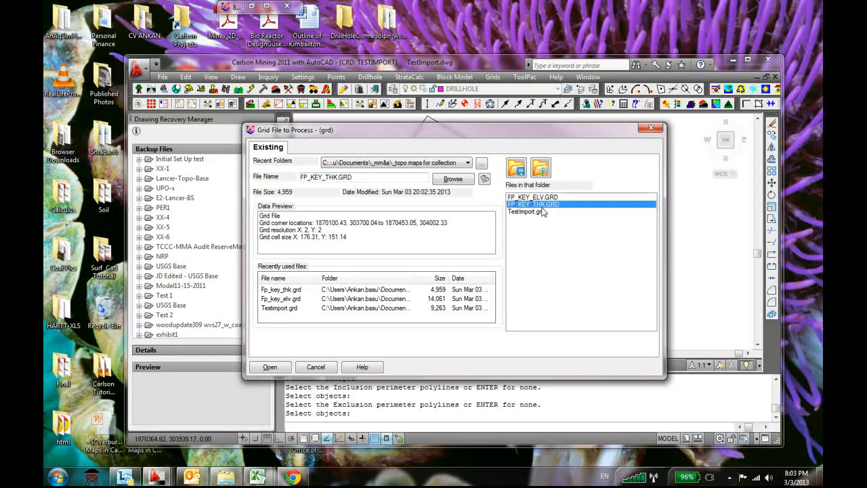
click(268, 367)
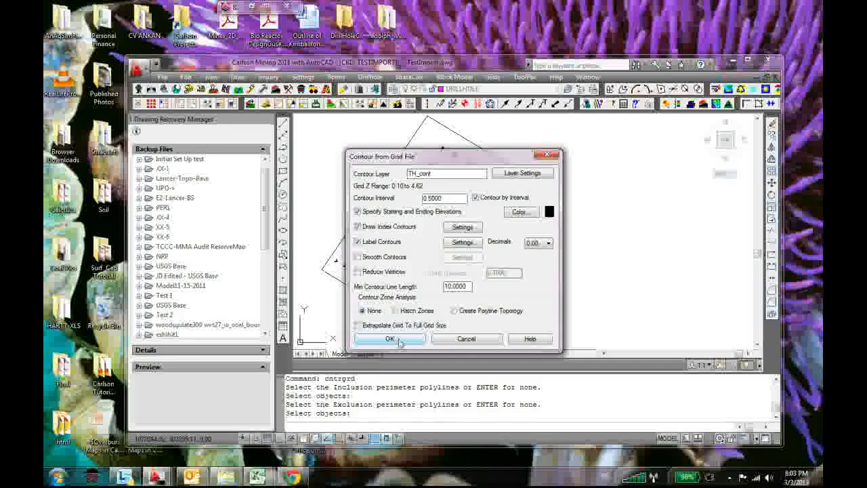
click(398, 339)
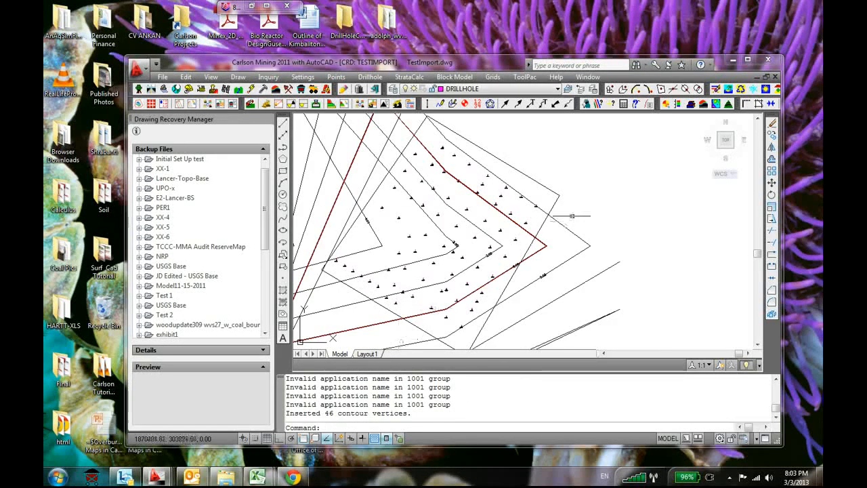
Check the redrawn thickness contours across the boundary, and undo them
scroll(573, 216, down, 10)
scroll(543, 219, up, 9)
scroll(549, 245, up, 5)
scroll(532, 232, down, 3)
scroll(454, 236, up, 3)
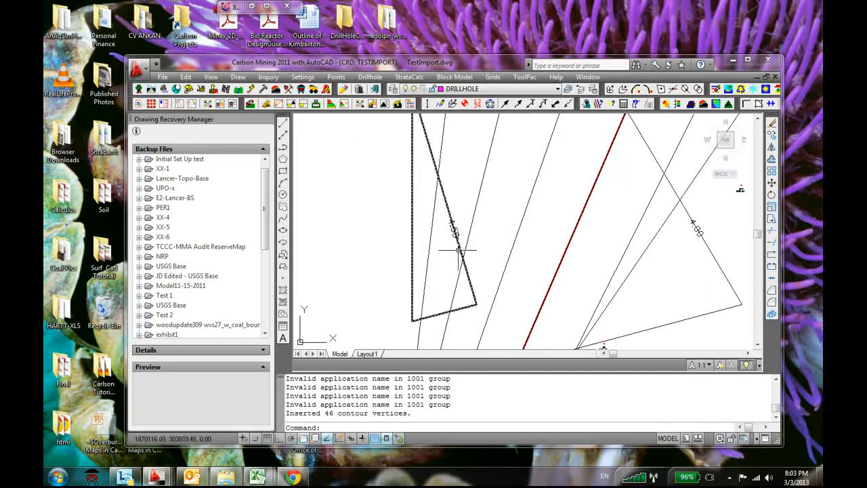
scroll(512, 240, down, 3)
scroll(512, 241, down, 3)
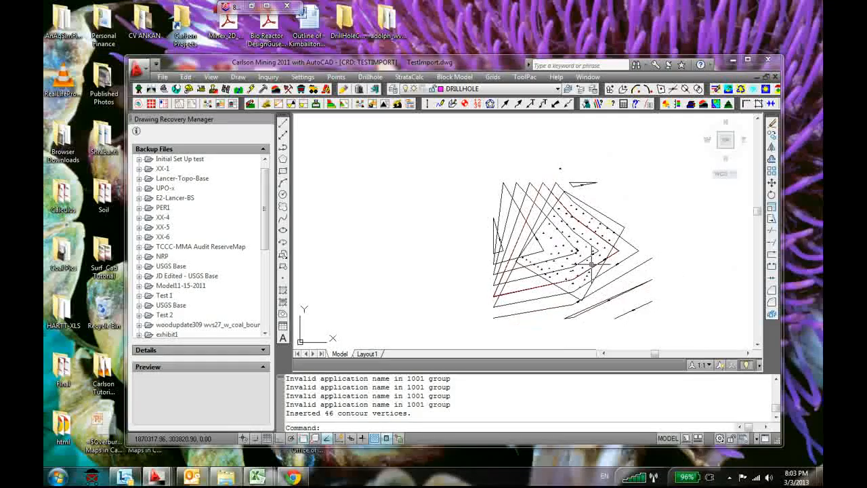
key(ctrl+z)
key(ctrl+z)
Inspect the strata data of drillhole D3 and close it without saving
scroll(423, 237, up, 3)
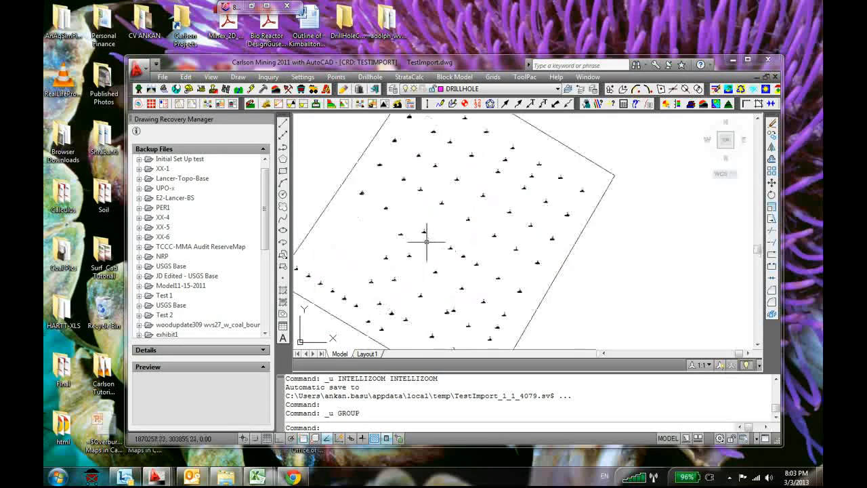
scroll(467, 268, up, 3)
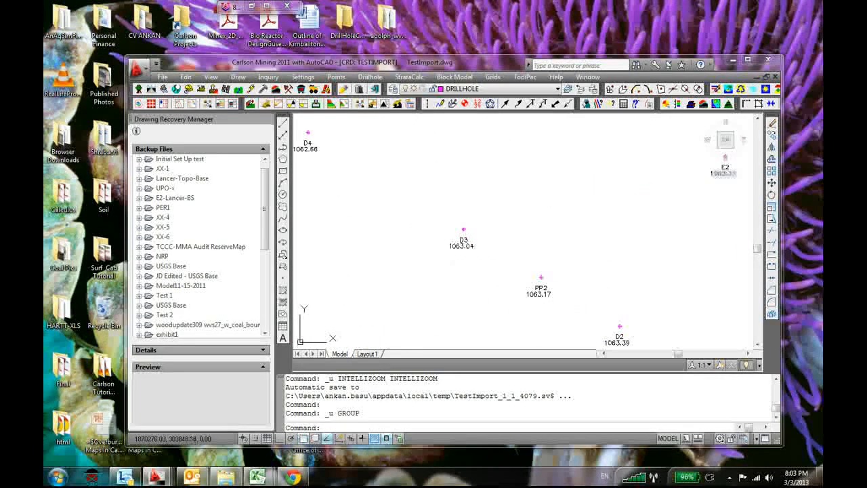
double_click(463, 230)
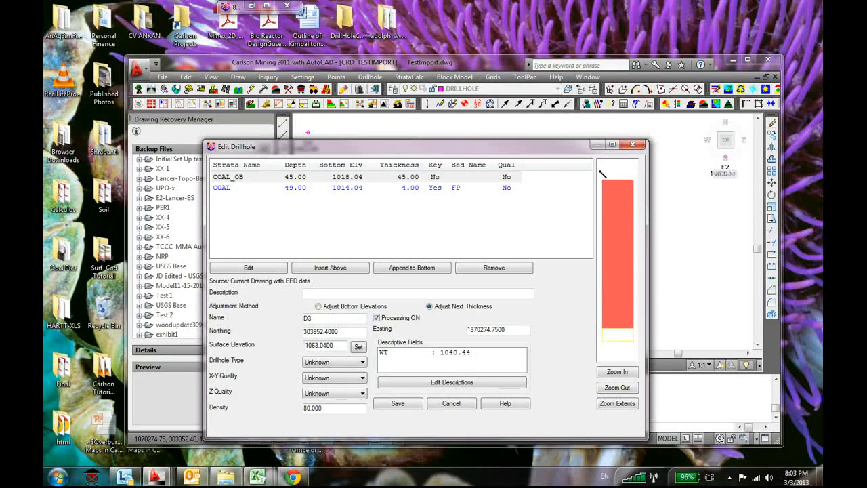
click(636, 147)
scroll(499, 246, down, 5)
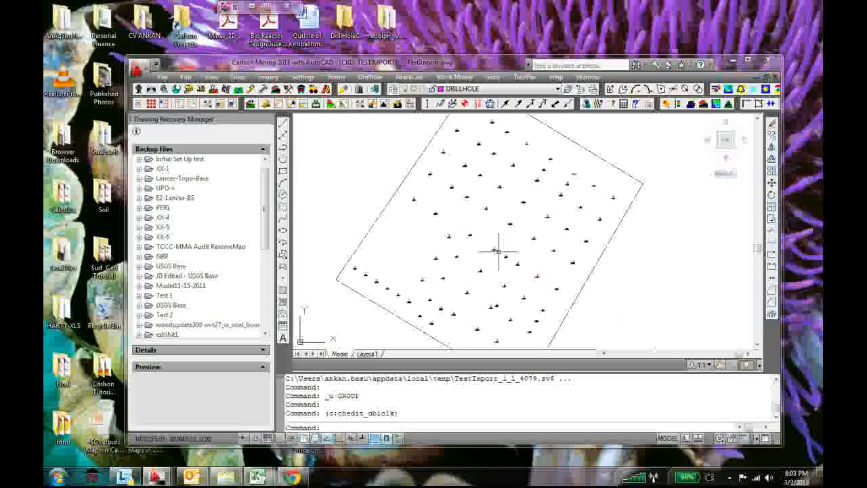
Start making a strata grid file and pick two opposite grid corners spanning the drillhole boundary
click(409, 77)
mouse_move(501, 78)
mouse_move(409, 76)
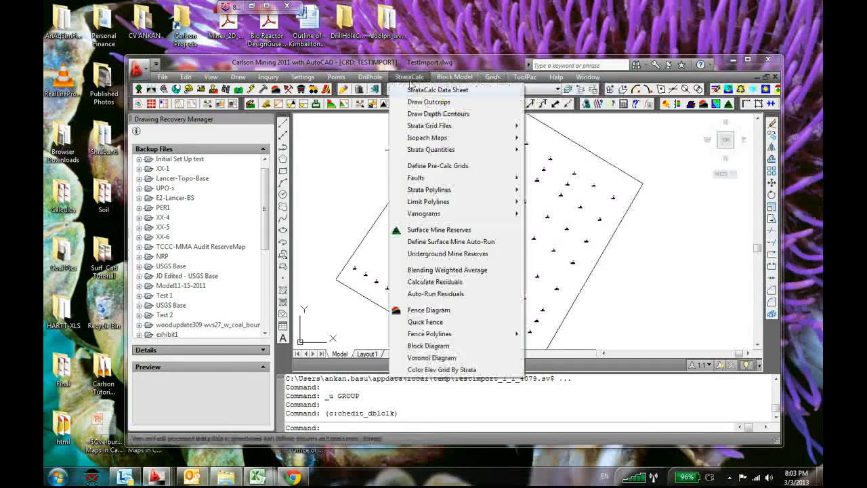
mouse_move(462, 130)
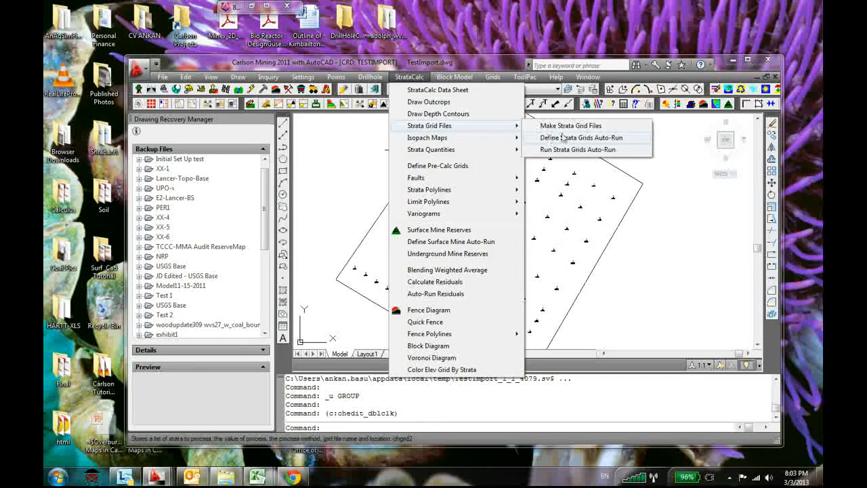
click(569, 126)
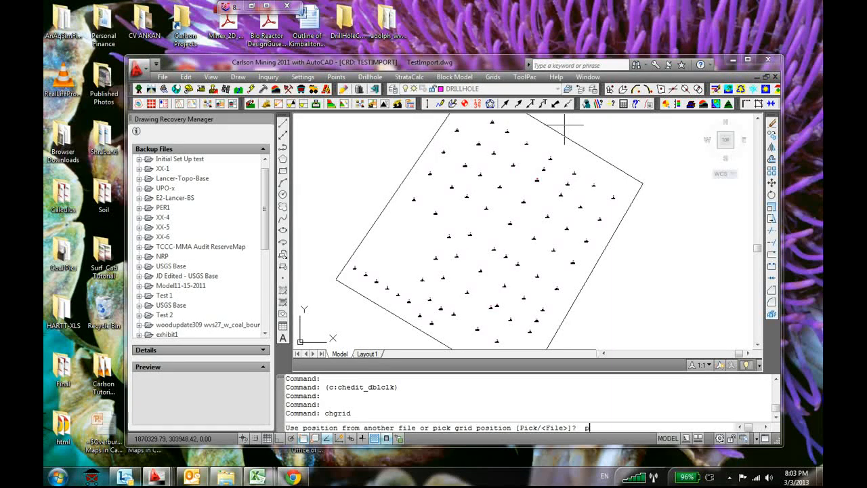
text(p)
key(Return)
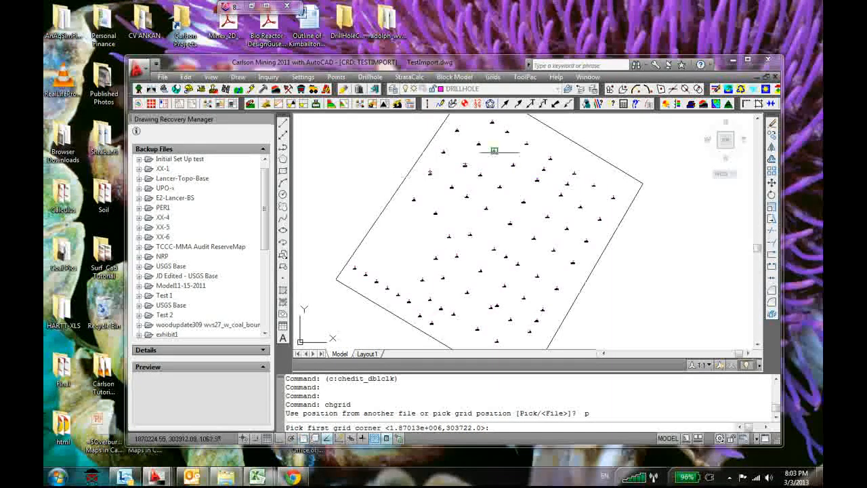
scroll(449, 218, down, 6)
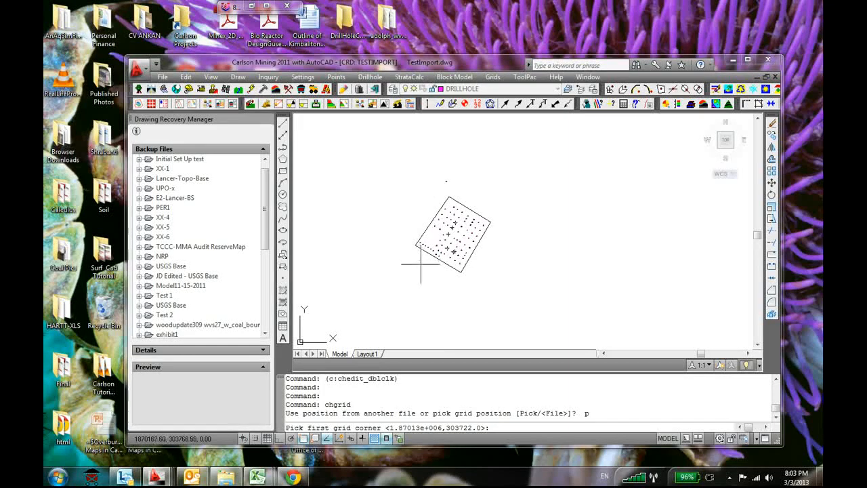
click(421, 264)
click(490, 204)
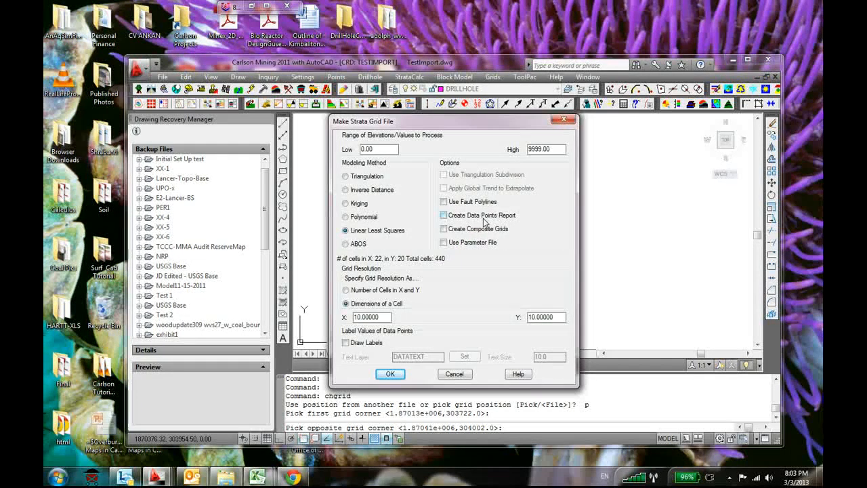
Set the grid cell dimensions to 2 in X and 2 in Y, and accept linear least squares modeling
double_click(381, 316)
text(2)
double_click(553, 317)
text(2)
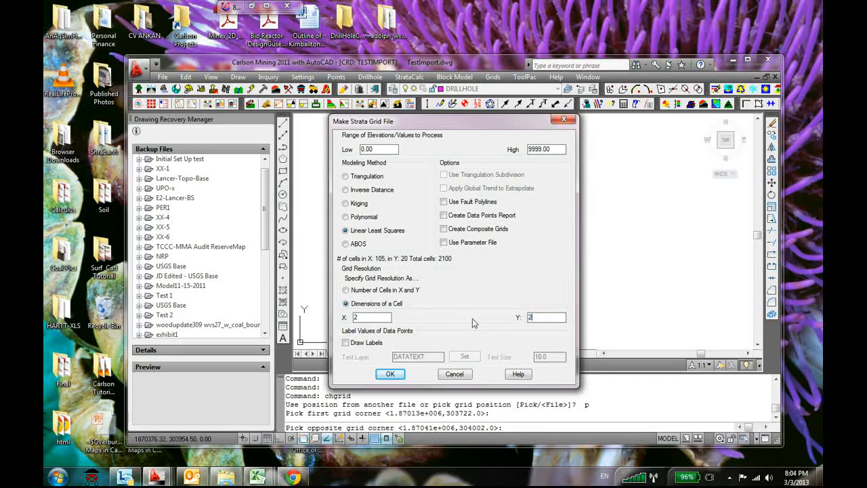
click(398, 377)
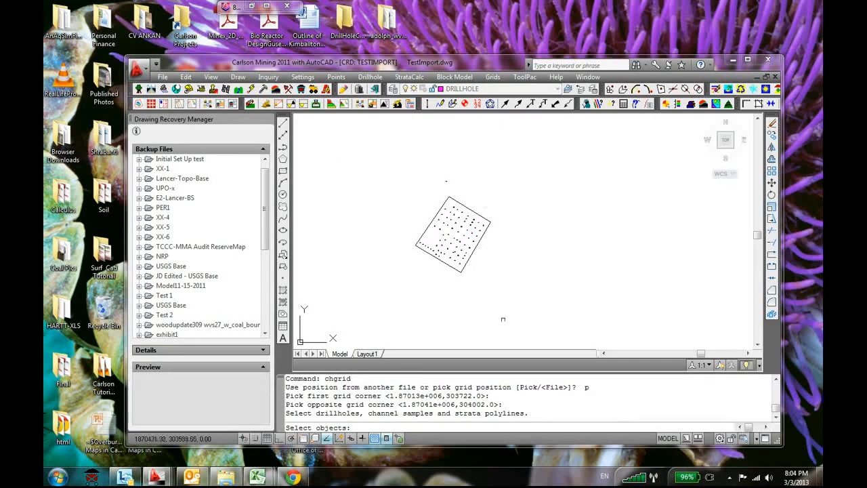
Select all drillholes within the boundary as the data for the strata grid
click(528, 152)
click(404, 303)
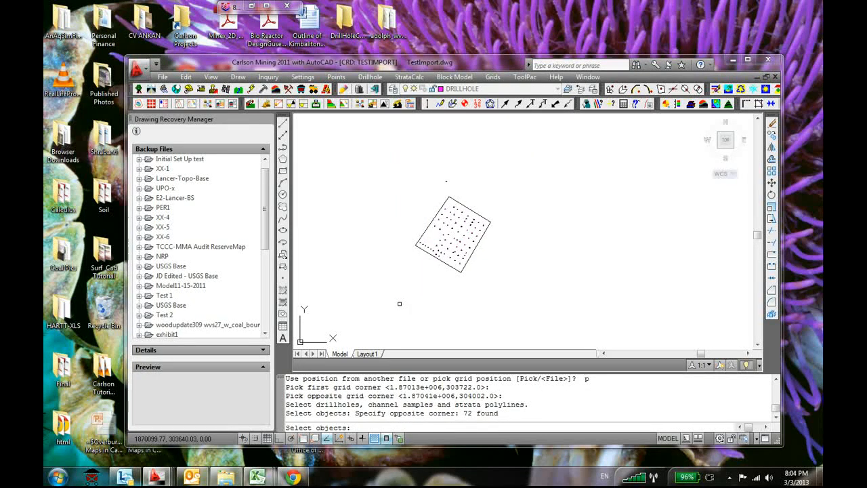
click(457, 269)
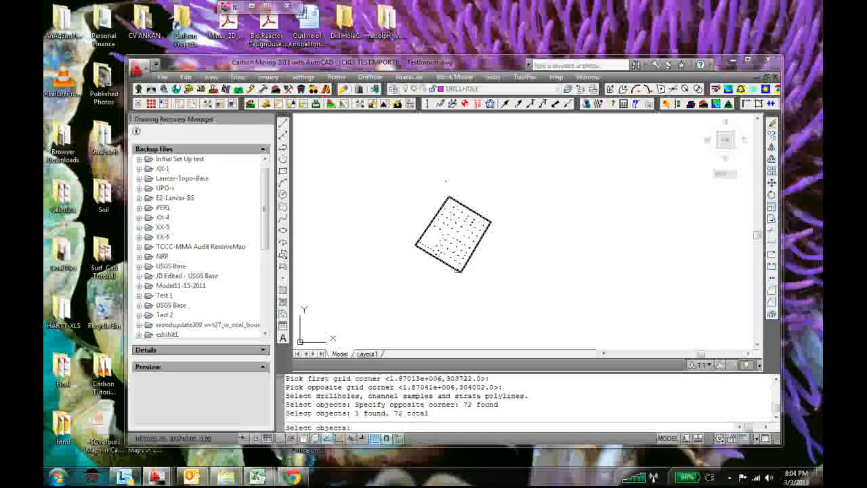
click(431, 220)
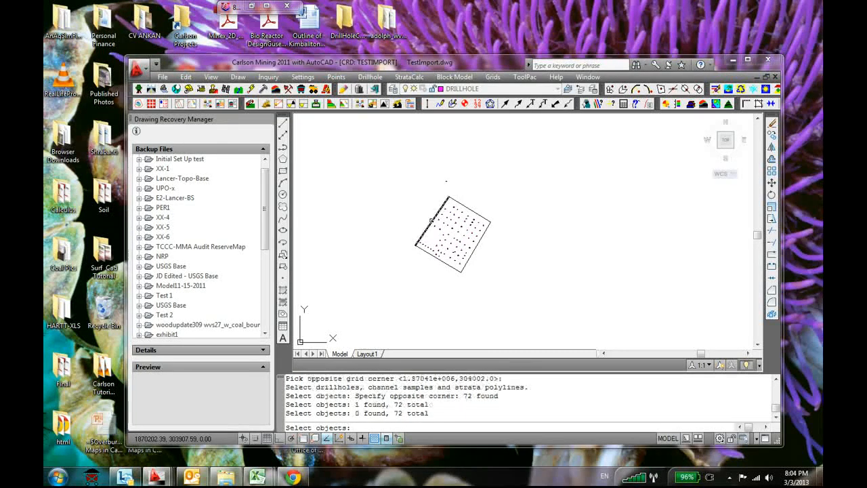
click(477, 214)
click(469, 257)
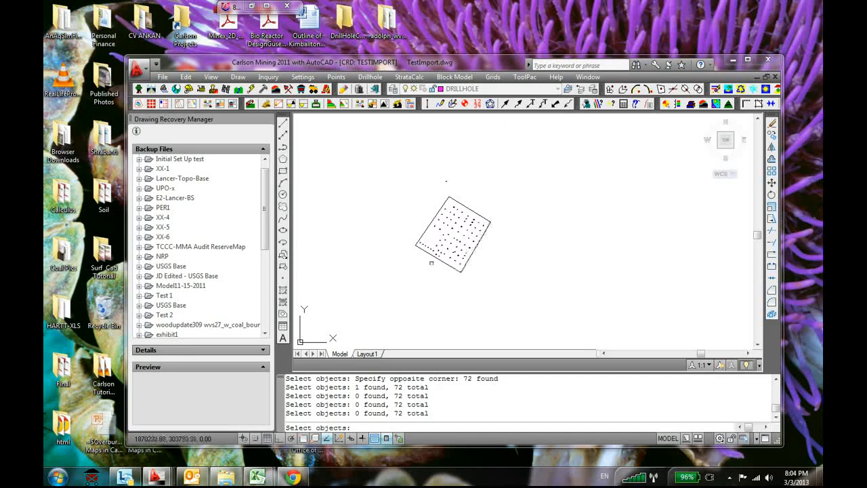
click(437, 258)
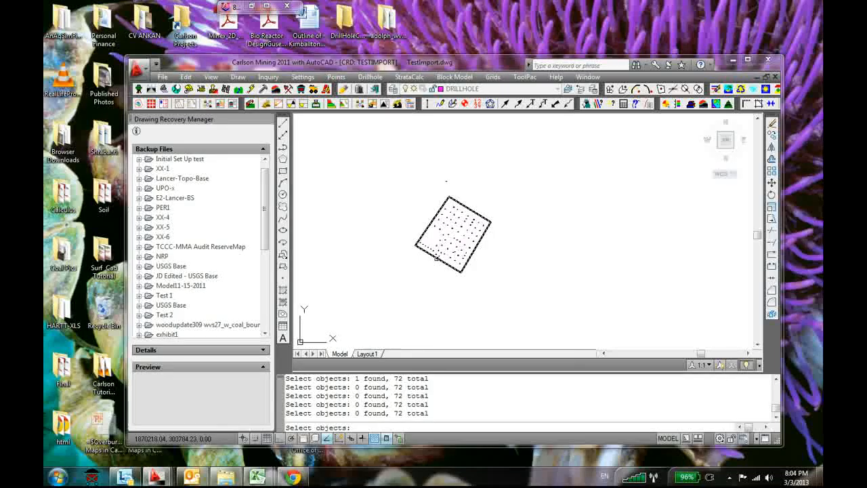
key(Return)
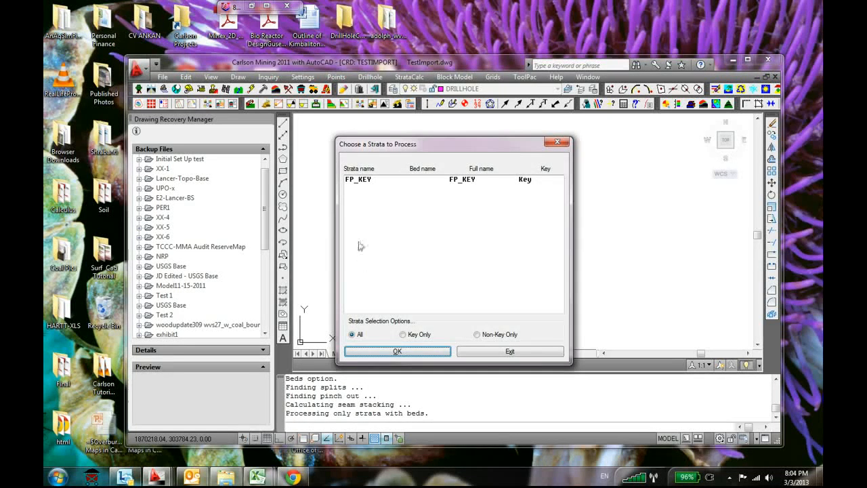
Choose strata FP_KEY and Thickness (feet or meters) as the value to process
click(361, 180)
click(397, 351)
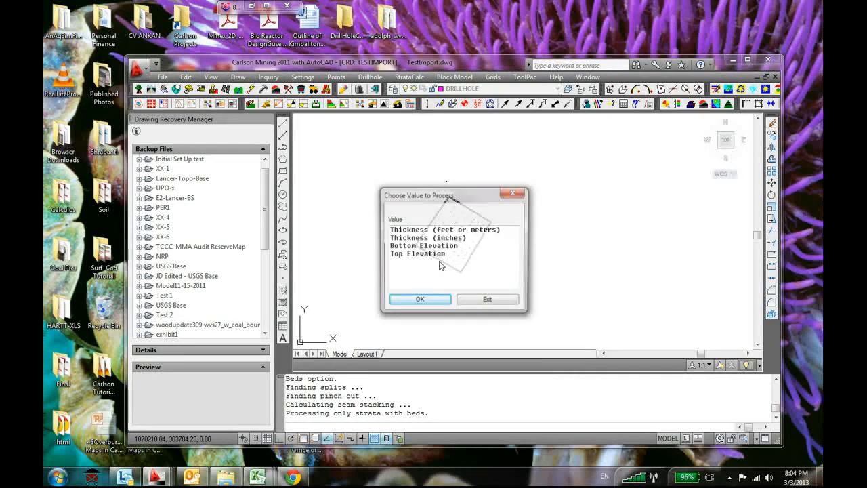
click(429, 238)
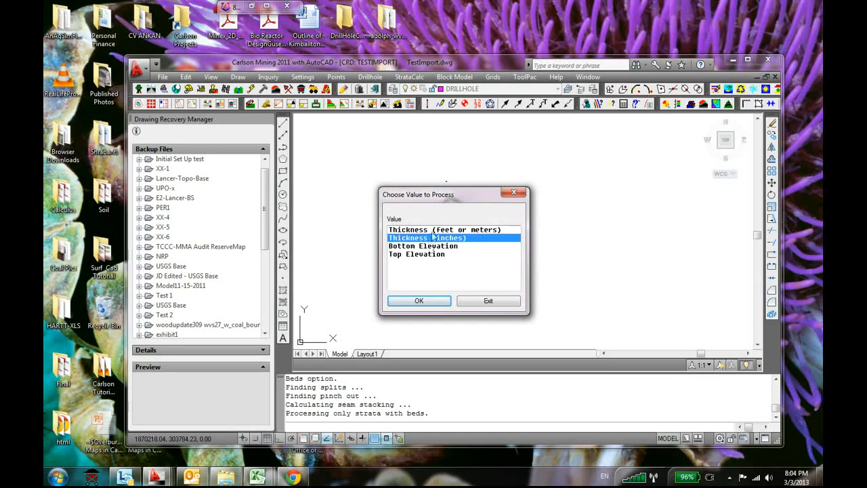
click(431, 230)
click(419, 300)
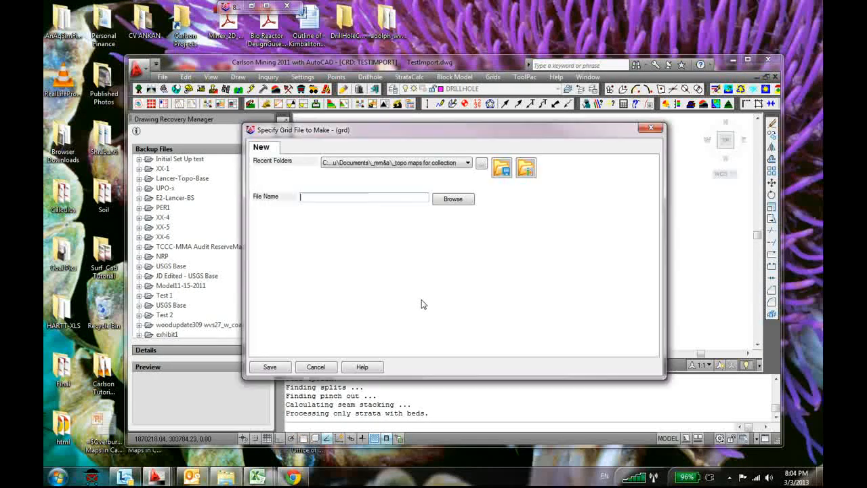
Save the grid file as thk using first-power weighting, and end the gridding without processing further values
text(thk)
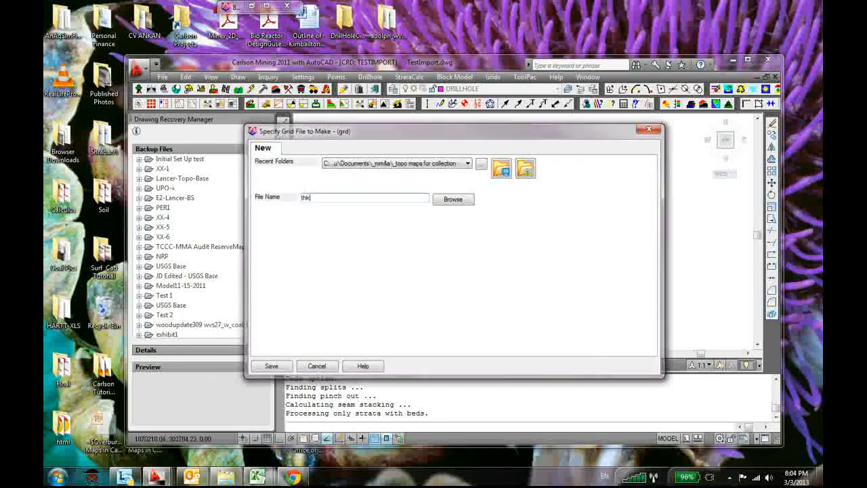
key(Return)
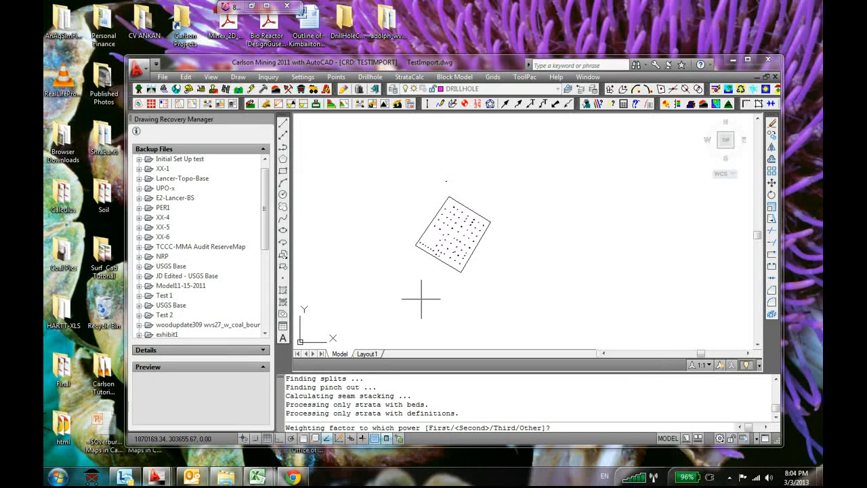
text(f)
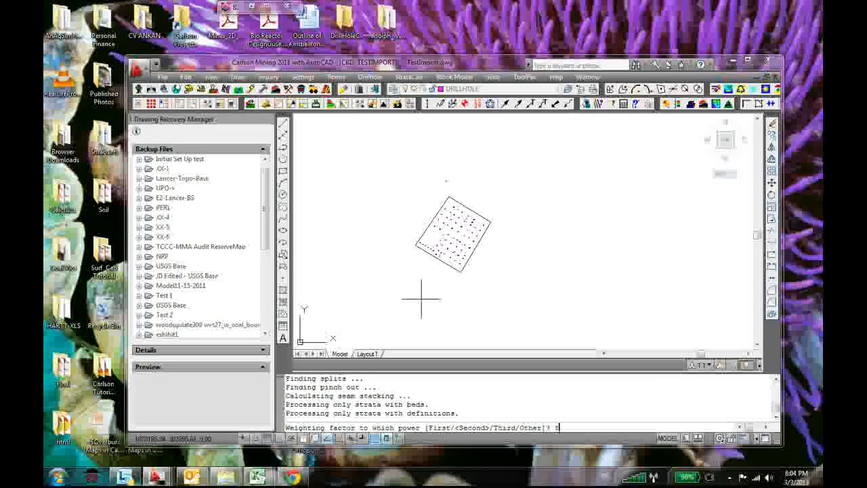
key(Return)
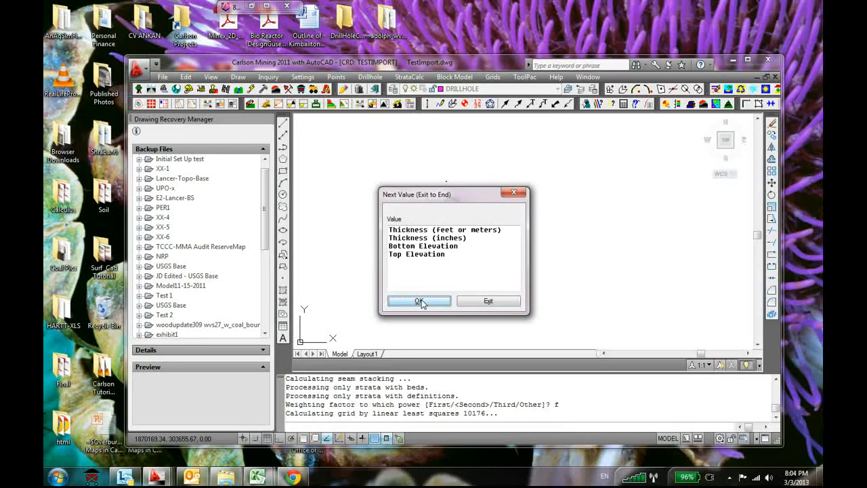
click(474, 301)
click(501, 353)
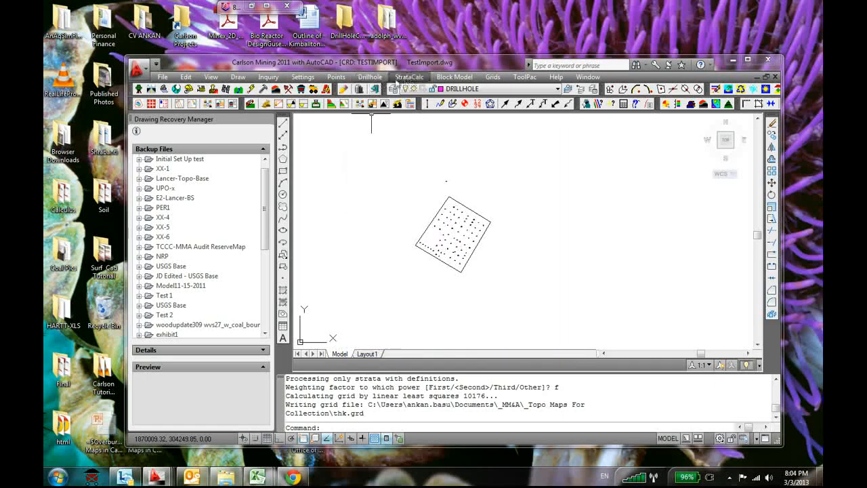
Contour thk.grd without inclusion or exclusion perimeters, on layer TH_cont at a 0.5 interval with labels and index contours
click(492, 77)
click(530, 162)
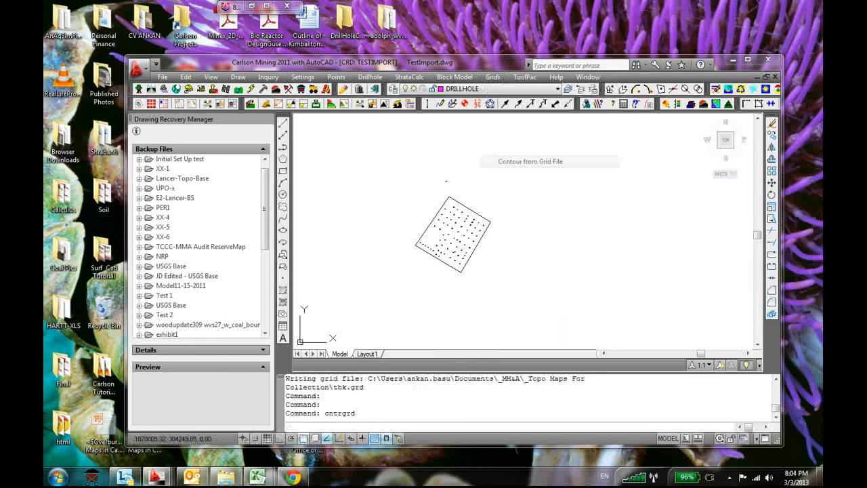
key(Return)
key(Return)
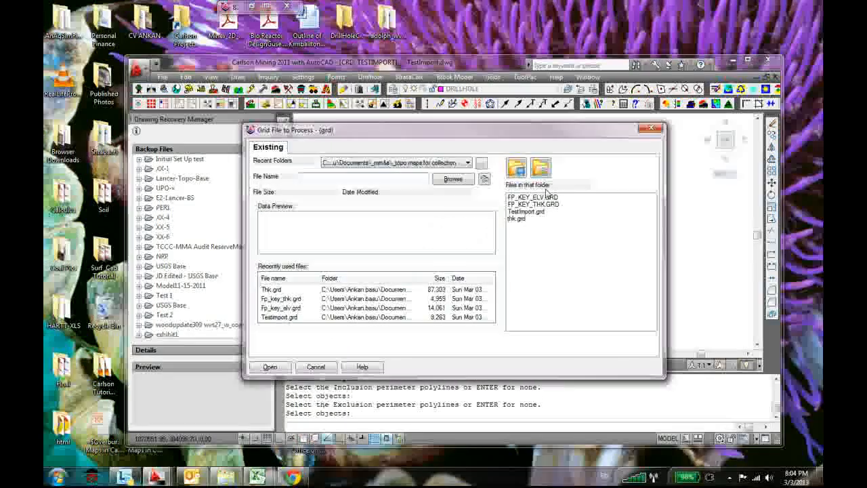
click(517, 218)
click(269, 366)
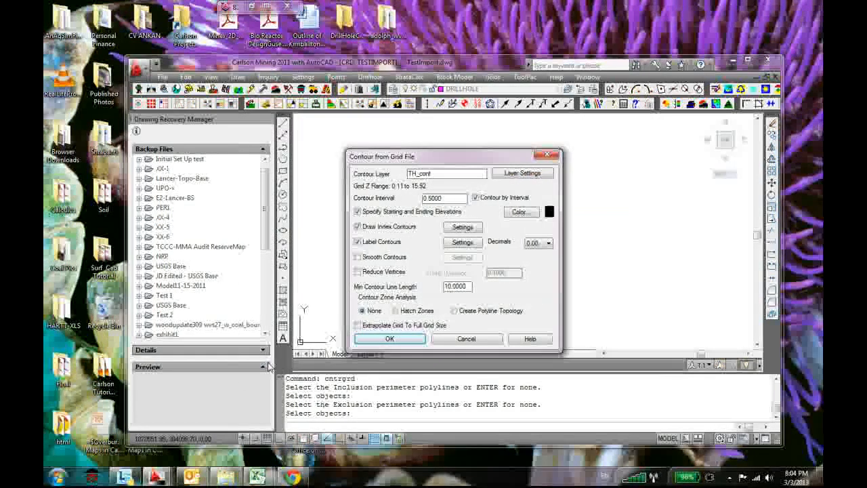
click(389, 337)
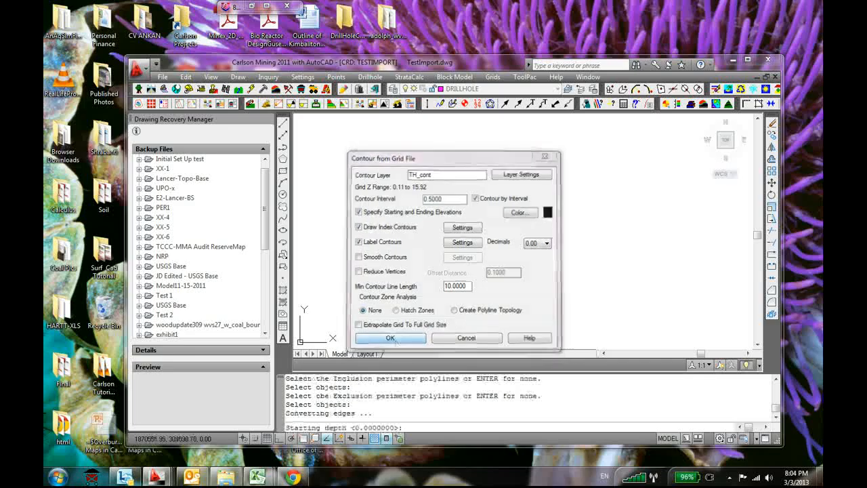
key(Return)
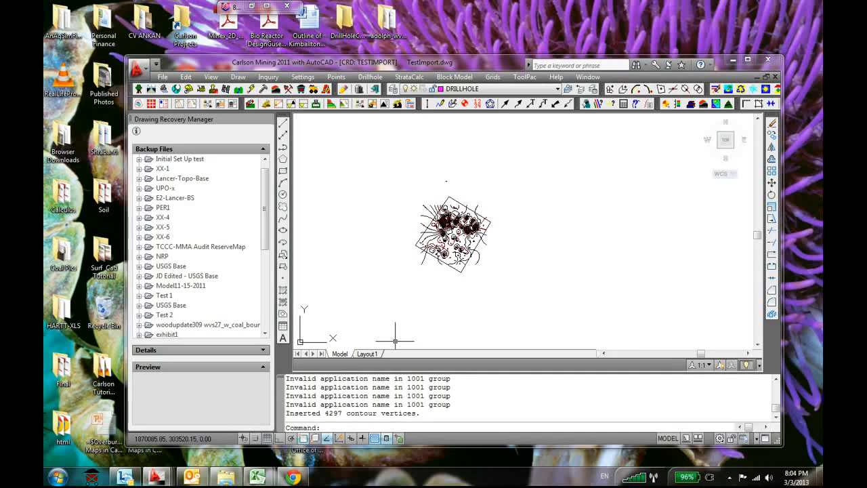
Examine the new thickness contours and their labels around the drillholes, including the dense concentric contours
scroll(447, 233, up, 6)
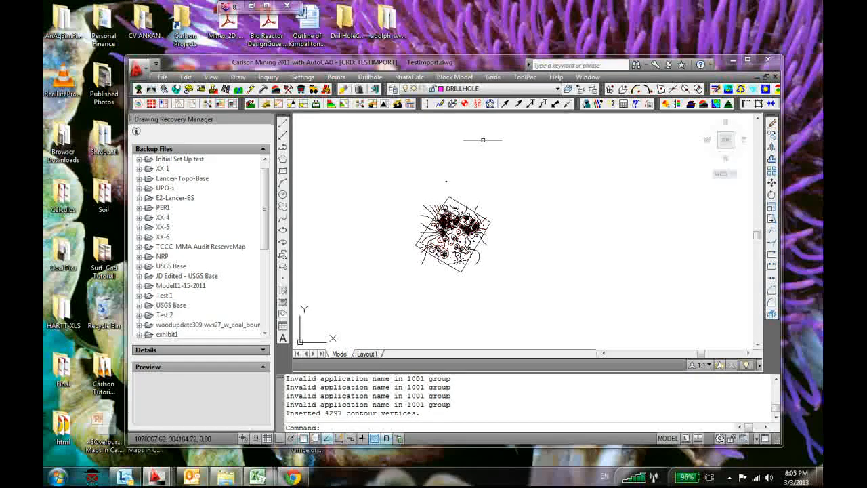
scroll(458, 231, up, 3)
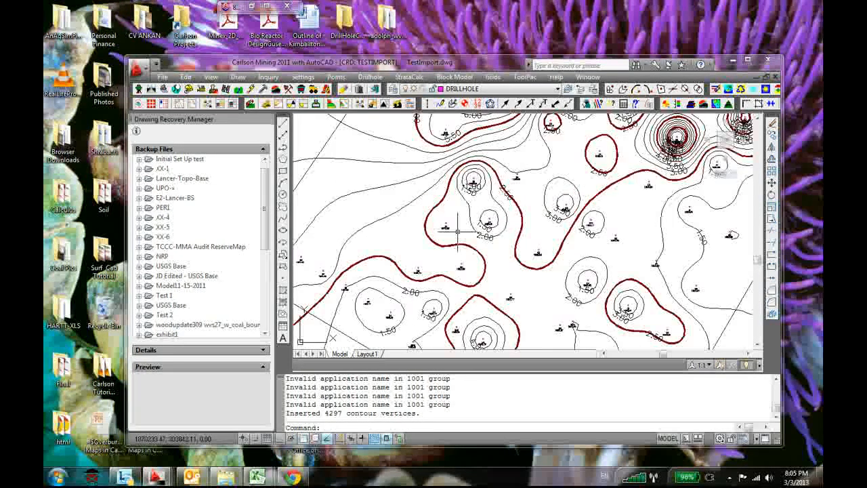
scroll(458, 232, up, 2)
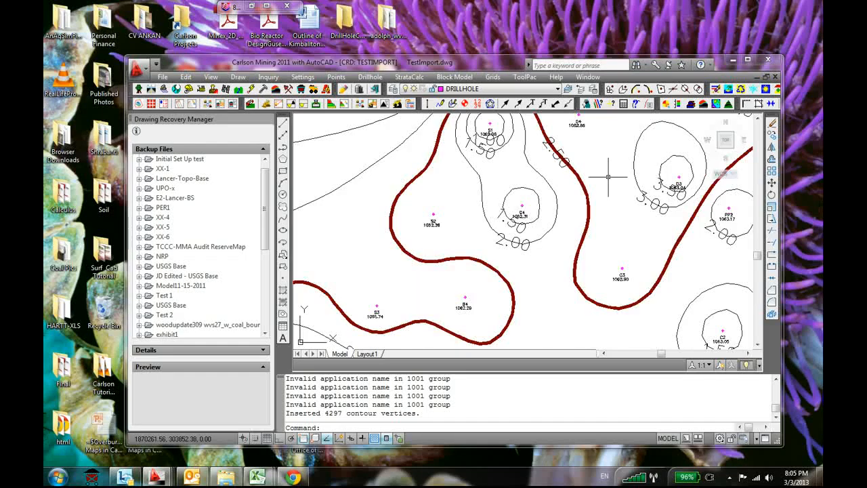
scroll(609, 162, down, 5)
scroll(610, 161, up, 6)
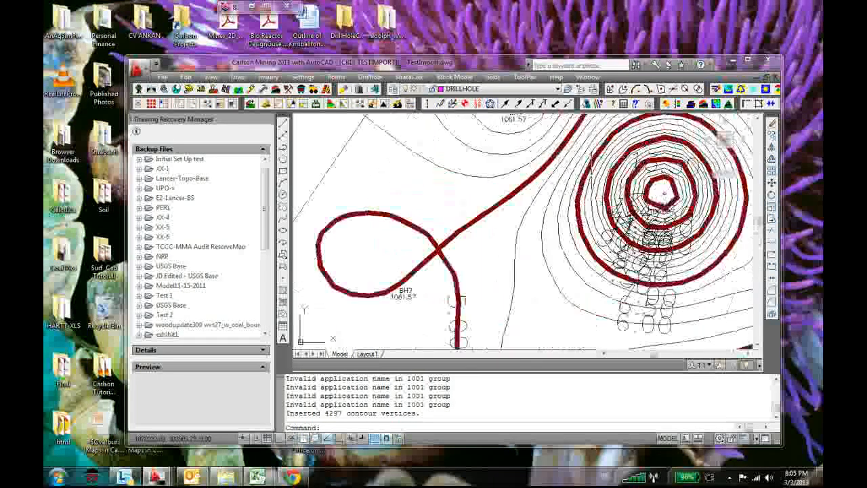
scroll(652, 186, up, 3)
scroll(673, 204, down, 2)
mouse_move(674, 204)
middle_down()
mouse_move(503, 145)
mouse_move(525, 143)
middle_up()
scroll(464, 267, up, 2)
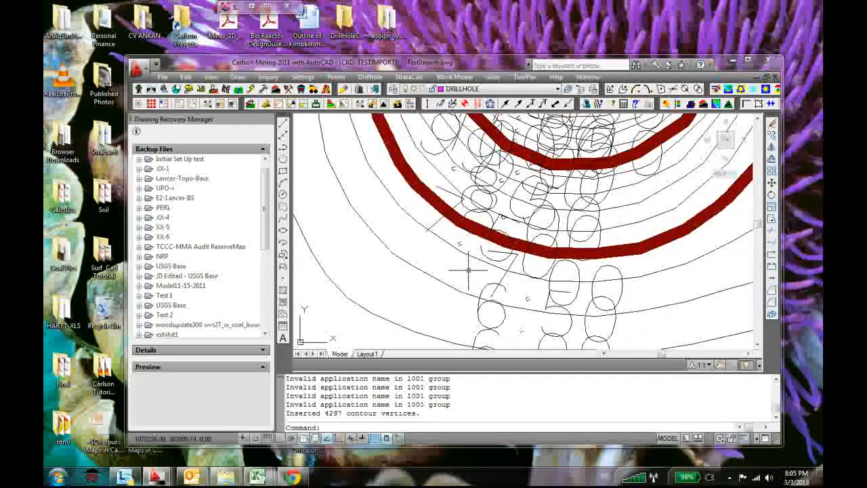
scroll(464, 268, down, 3)
Inspect the strata data of drillhole BH5 at the densest contours, and close it without saving
double_click(517, 172)
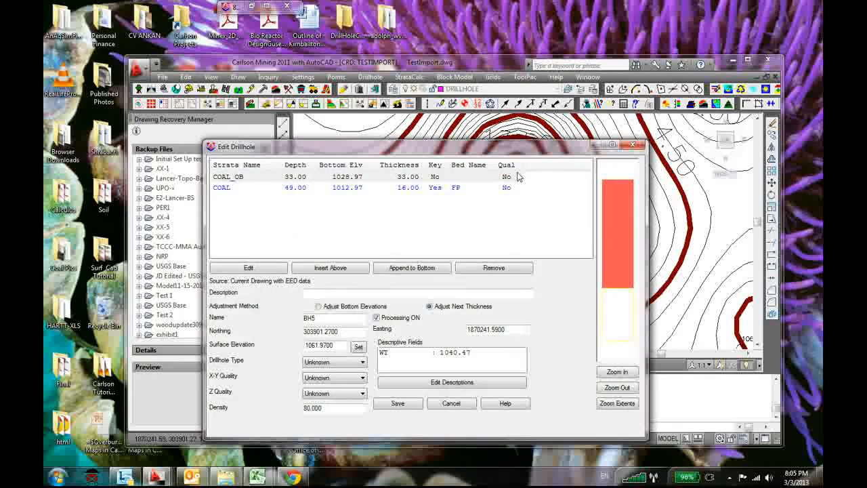
click(631, 146)
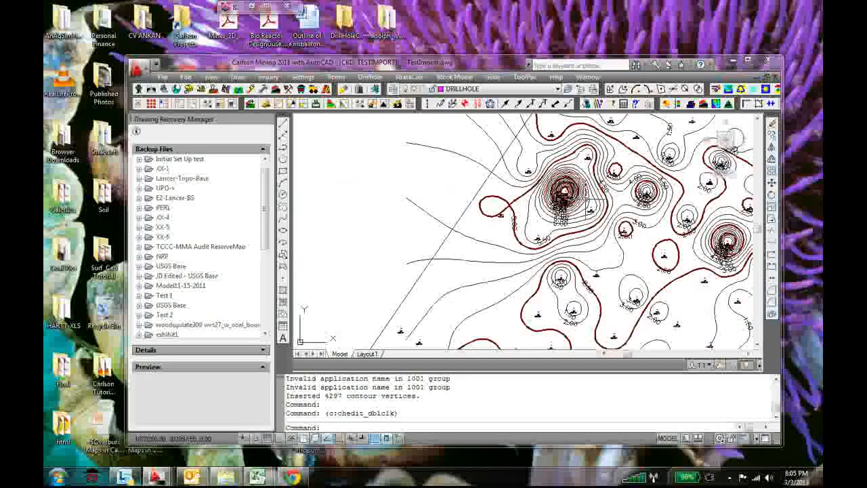
middle_drag(586, 199, 532, 198)
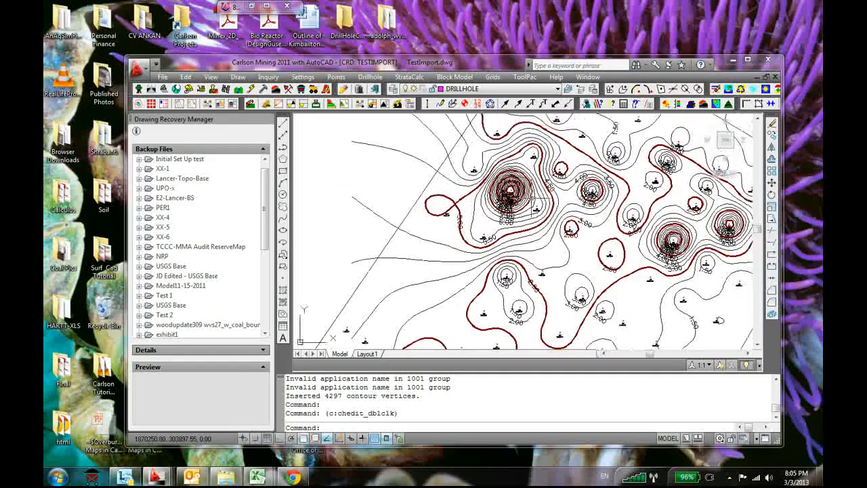
Undo the thickness contours drawn at the 0.5 interval
scroll(537, 204, up, 4)
key(ctrl+z)
key(ctrl+z)
key(ctrl+z)
key(ctrl+z)
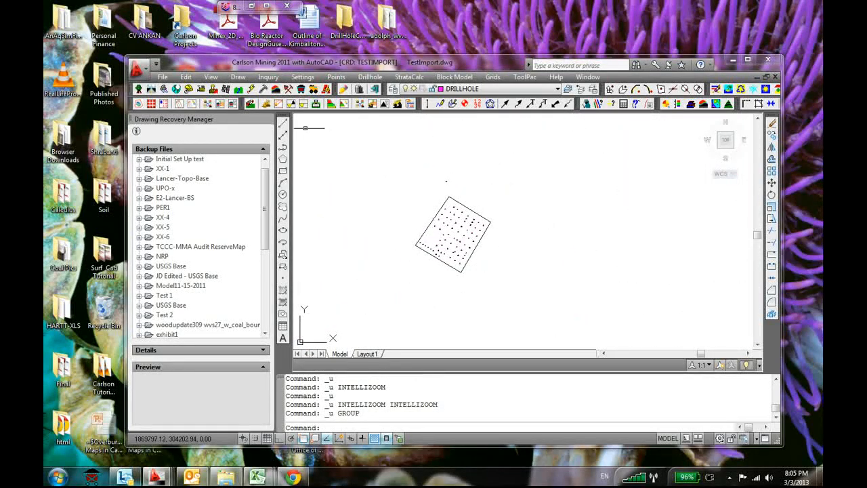
Load thk.grd for contouring again without inclusion or exclusion perimeters
click(493, 77)
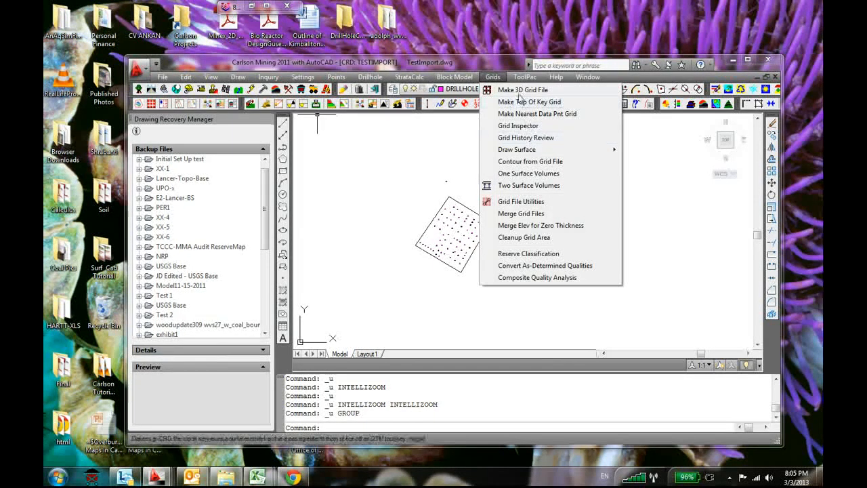
click(521, 162)
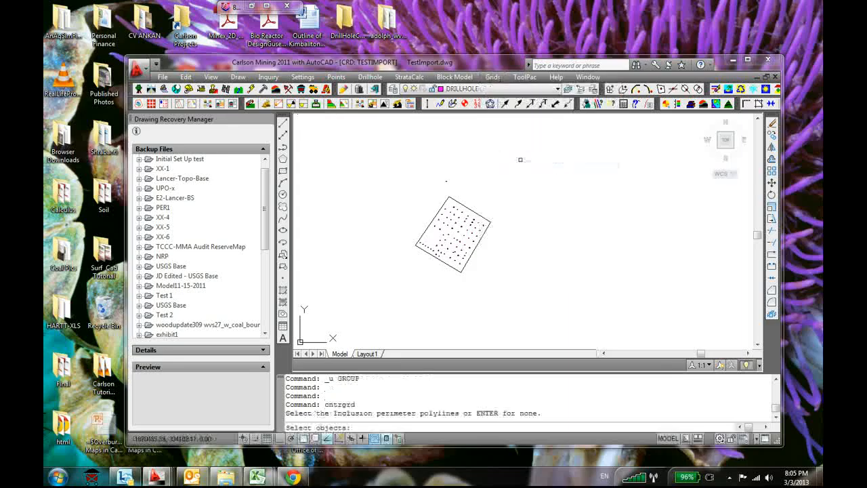
key(Return)
key(Return)
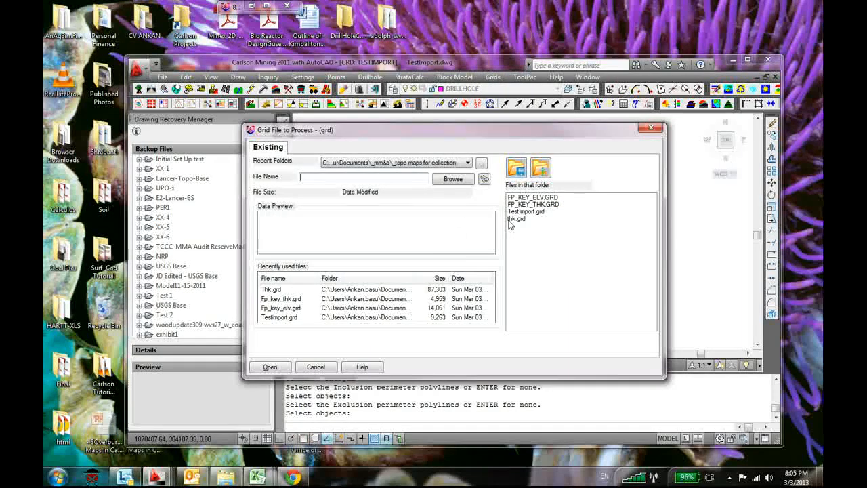
click(515, 218)
click(271, 366)
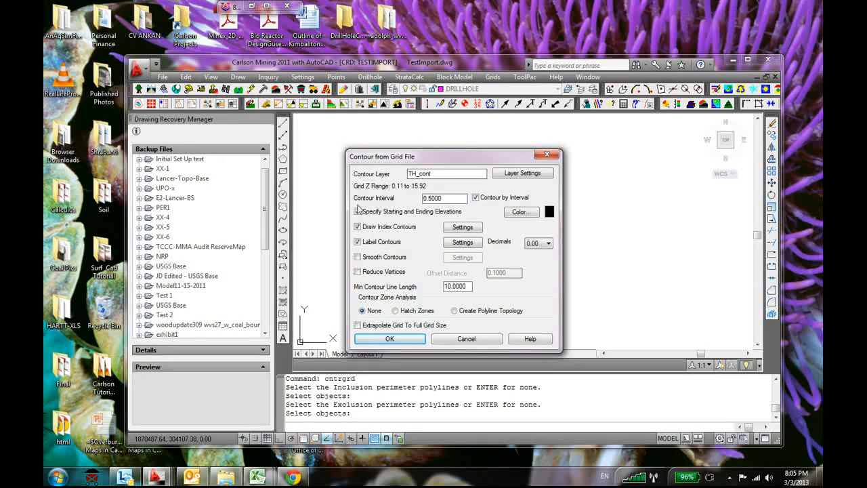
Draw the thickness contours on layer TH_cont at an interval of 1, from starting depth 0 to ending depth 6
text(1)
click(390, 336)
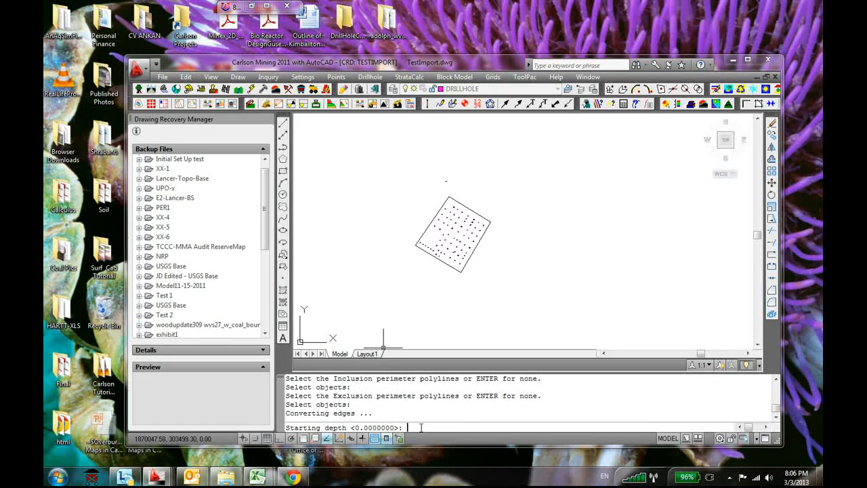
key(Return)
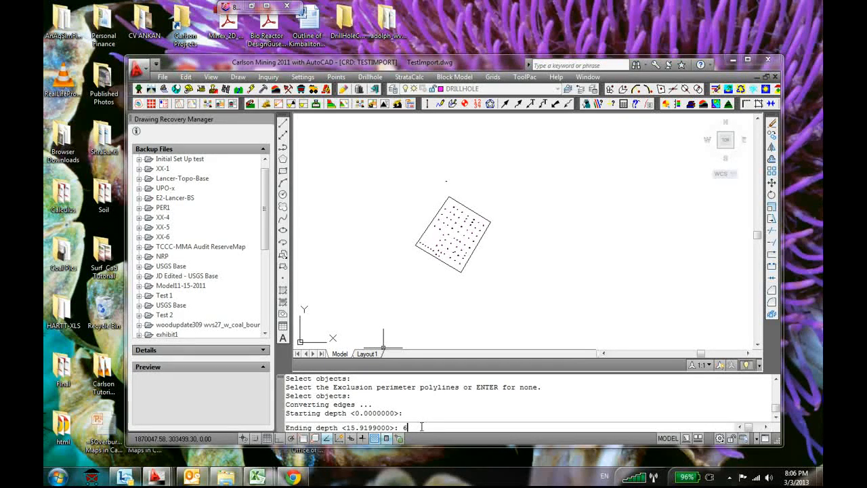
text(6.)
key(Return)
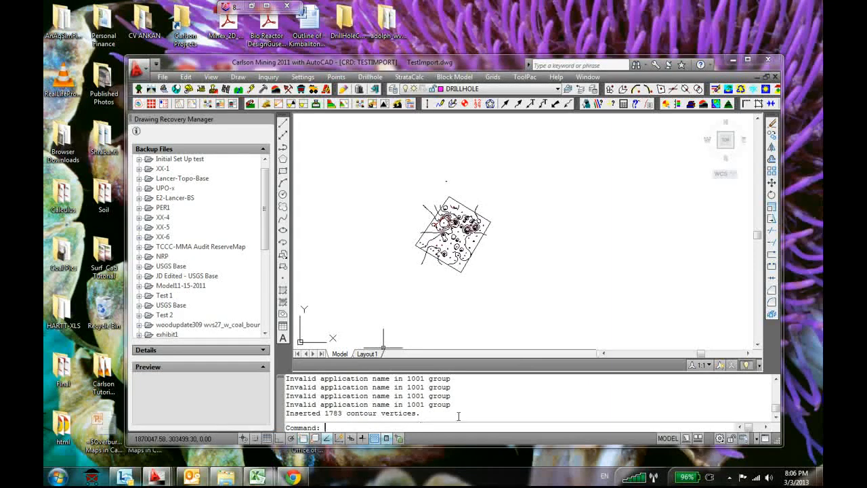
Examine the new thickness contours and their labels around BH5, the smaller closed contours and the boundary
scroll(376, 191, up, 8)
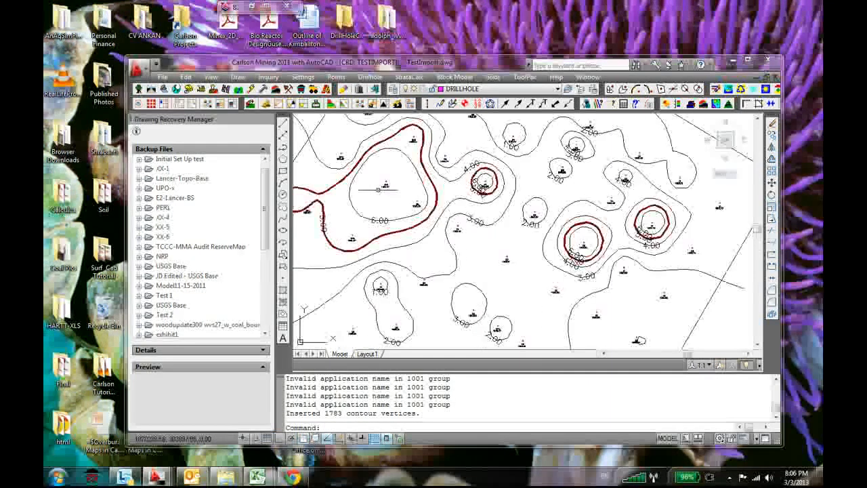
scroll(594, 163, down, 2)
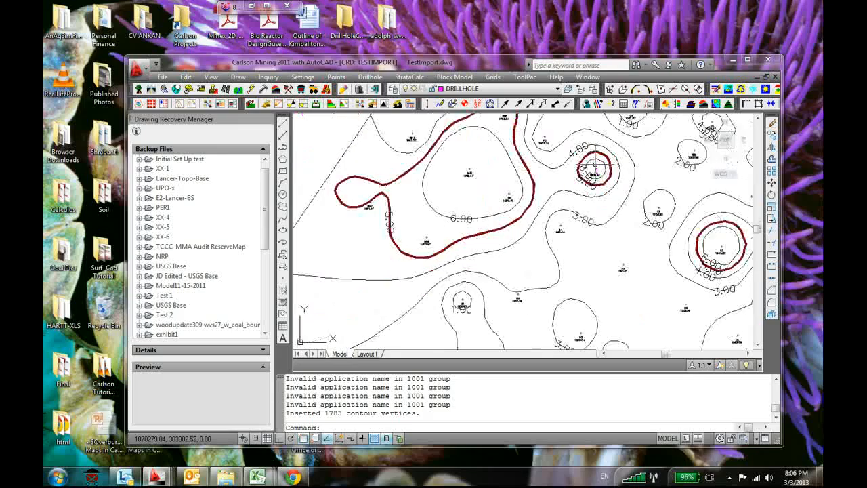
scroll(716, 235, down, 1)
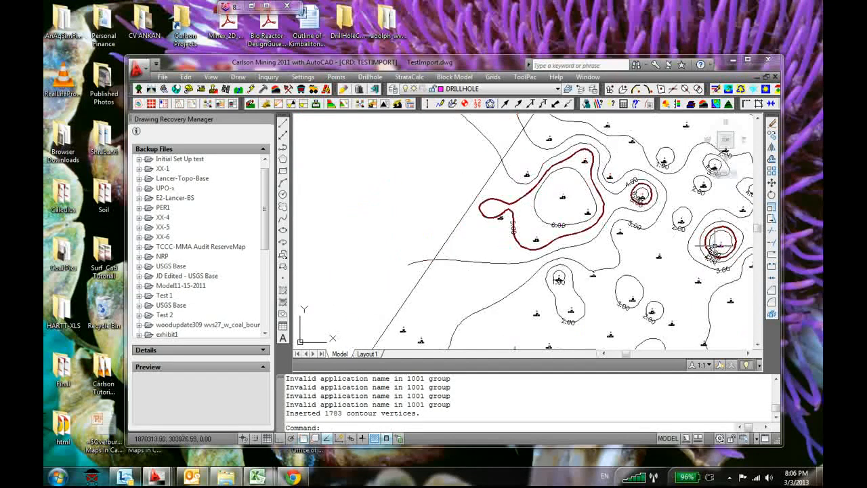
scroll(714, 247, down, 1)
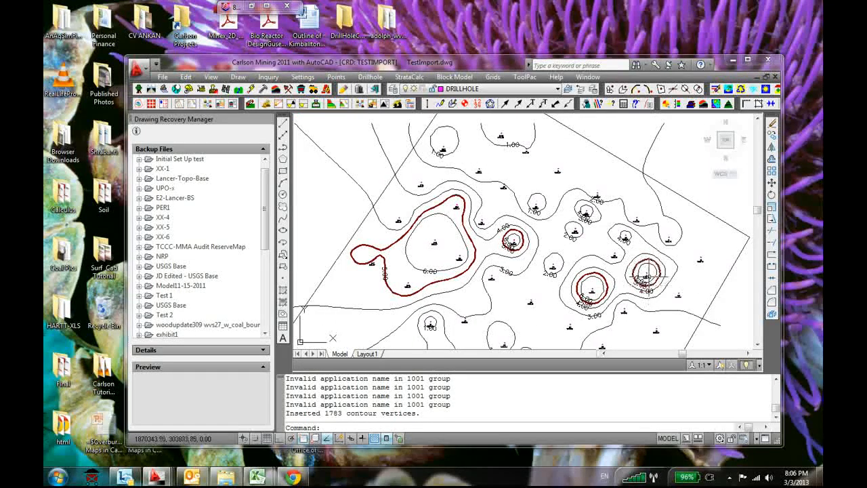
scroll(647, 274, down, 1)
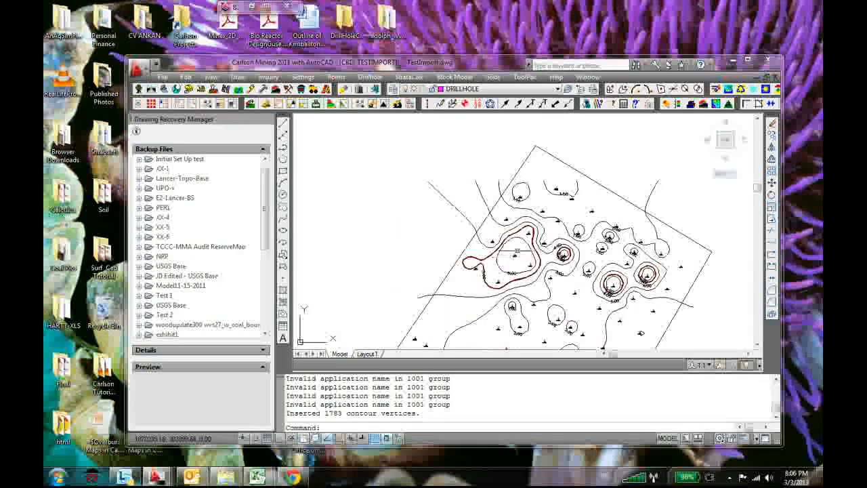
scroll(518, 250, up, 3)
scroll(518, 251, up, 1)
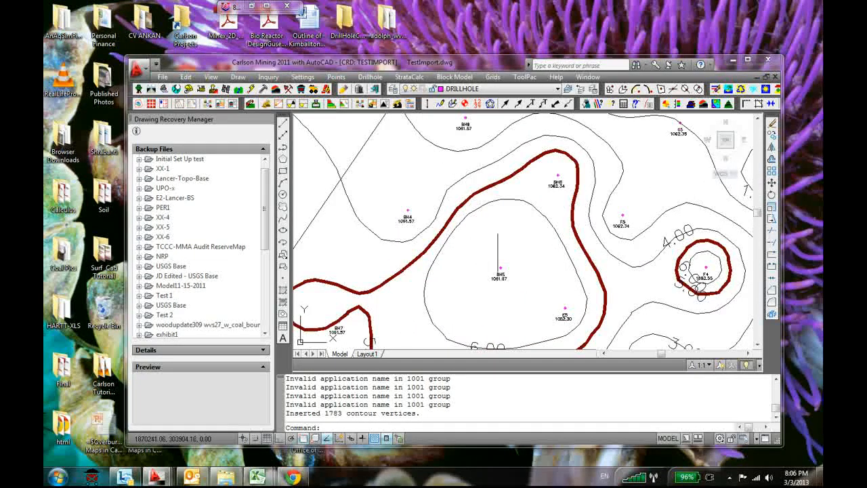
scroll(498, 250, down, 2)
middle_drag(502, 243, 453, 306)
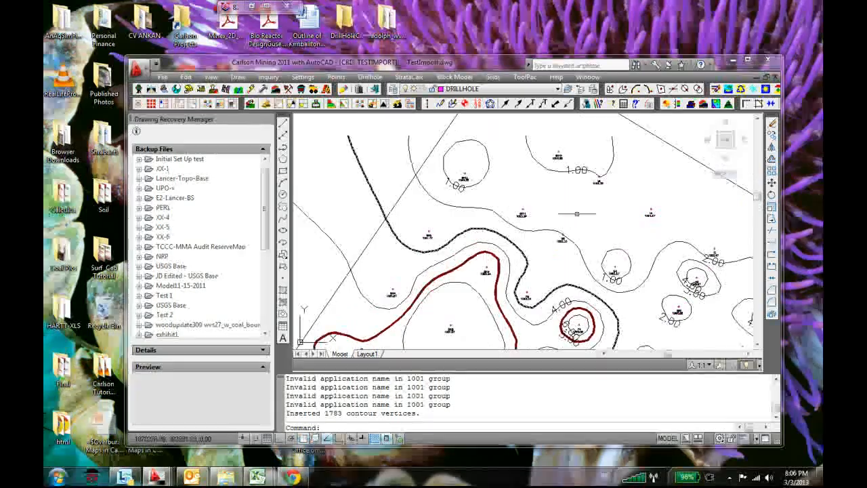
middle_drag(552, 243, 533, 287)
scroll(586, 187, down, 3)
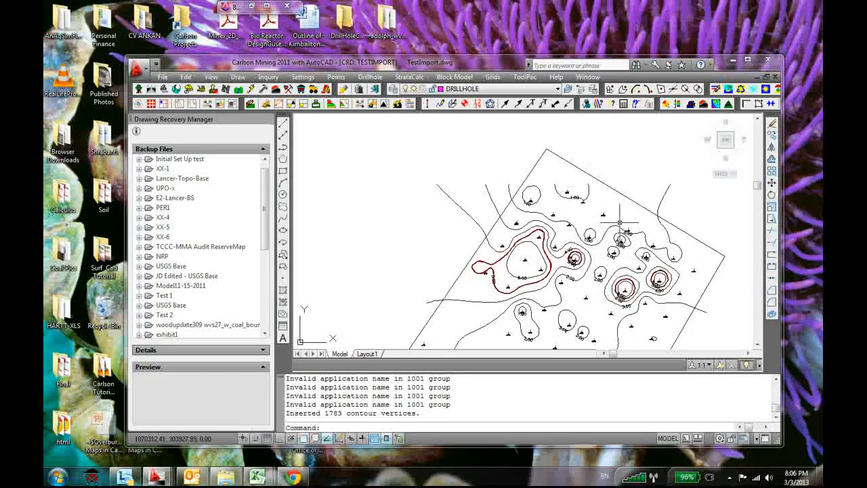
scroll(623, 234, up, 1)
middle_drag(562, 133, 552, 182)
scroll(528, 210, down, 4)
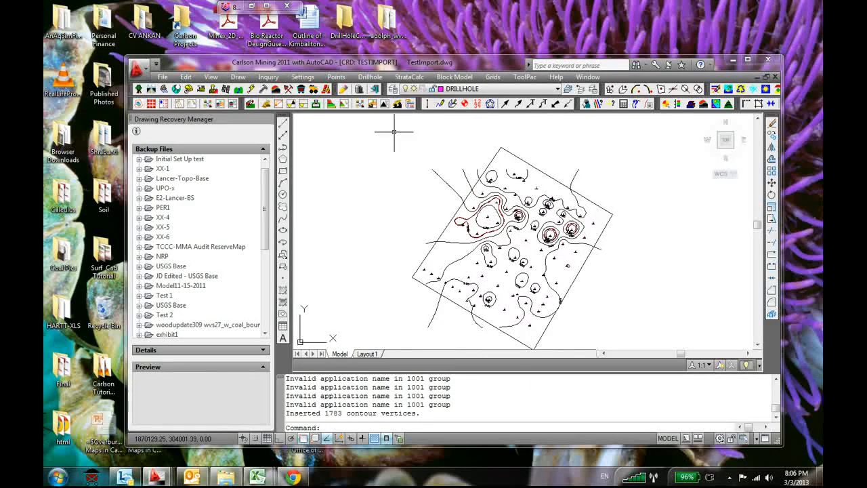
click(492, 76)
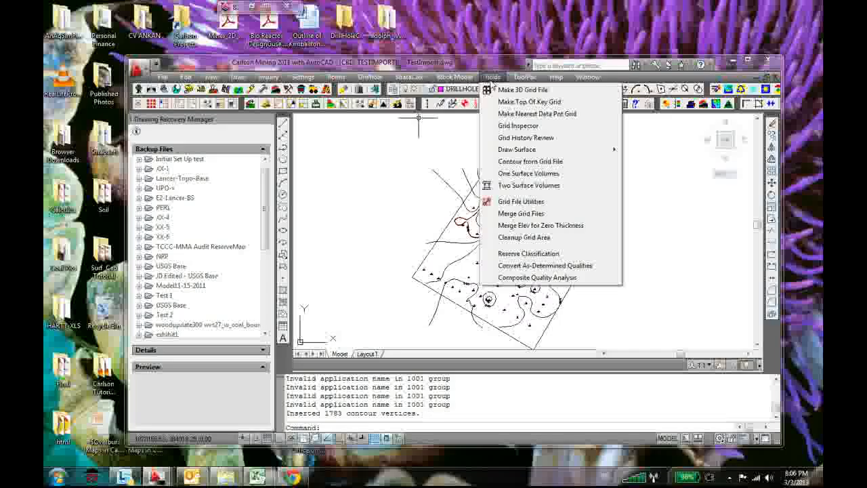
click(378, 271)
click(402, 261)
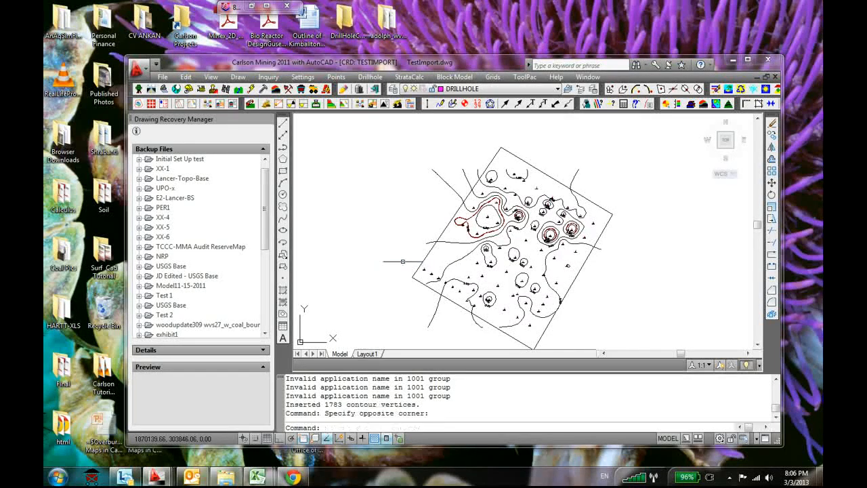
scroll(403, 258, up, 2)
click(409, 76)
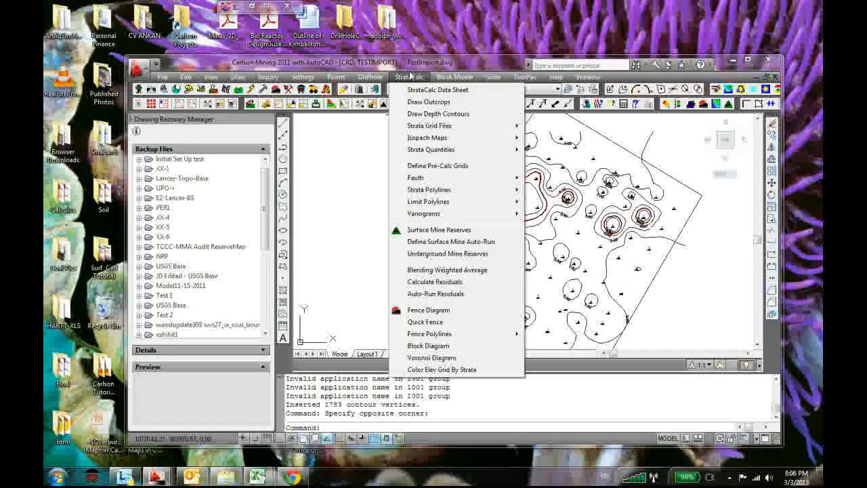
mouse_move(442, 130)
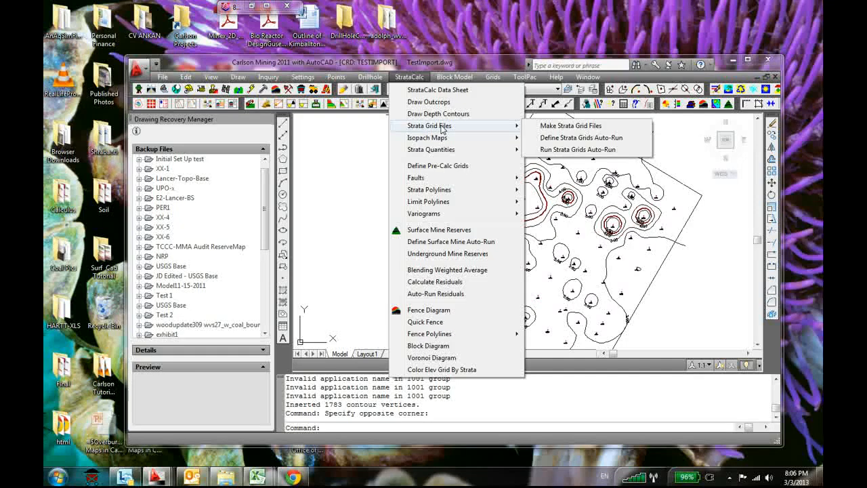
click(373, 167)
scroll(585, 229, down, 1)
scroll(533, 235, down, 1)
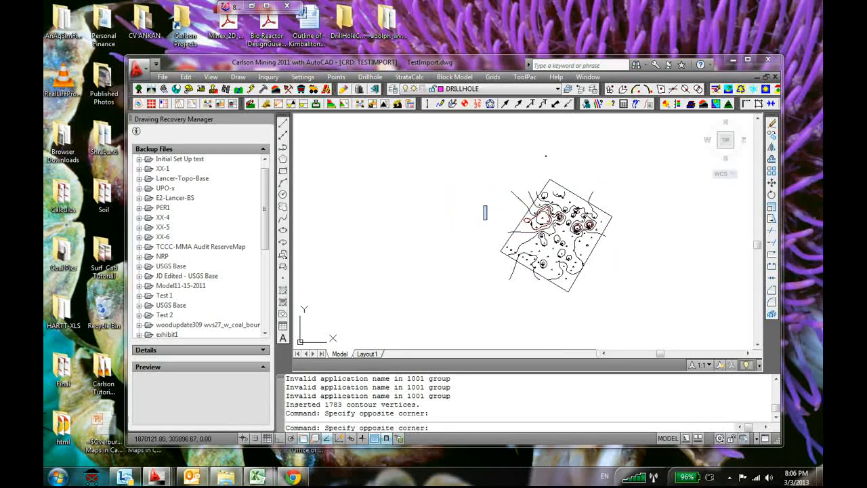
click(489, 218)
scroll(489, 219, down, 1)
scroll(466, 239, up, 2)
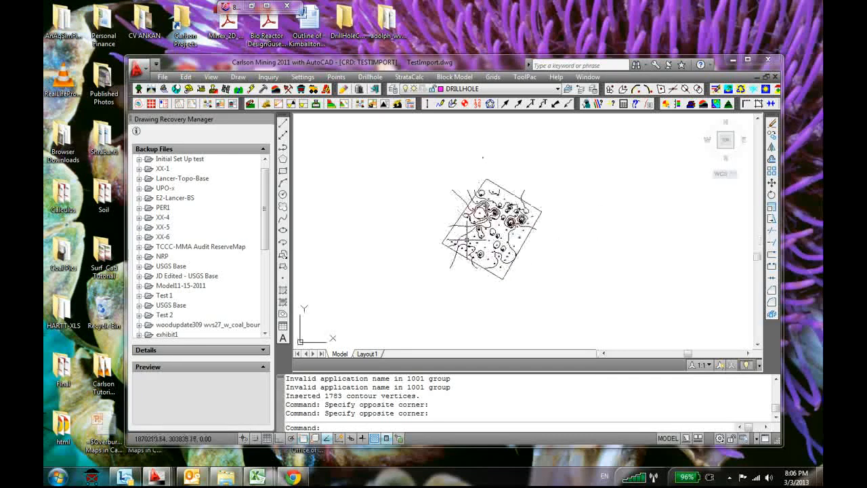
scroll(535, 258, up, 2)
scroll(434, 196, up, 4)
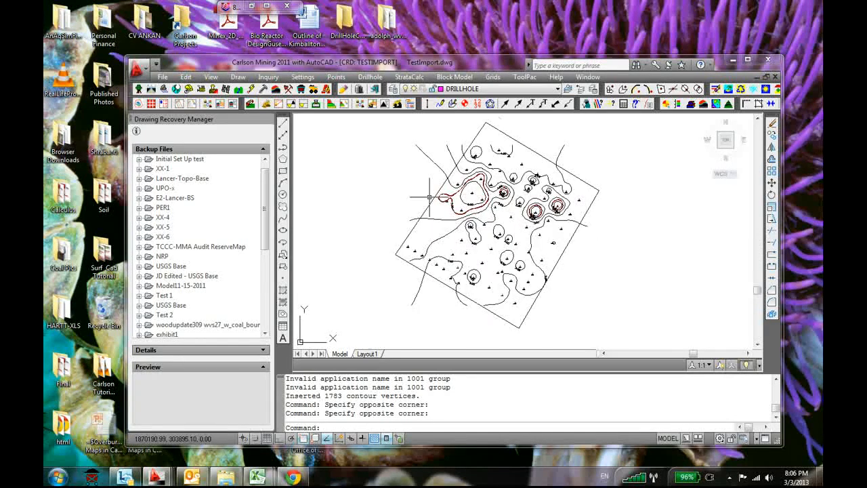
scroll(433, 199, down, 3)
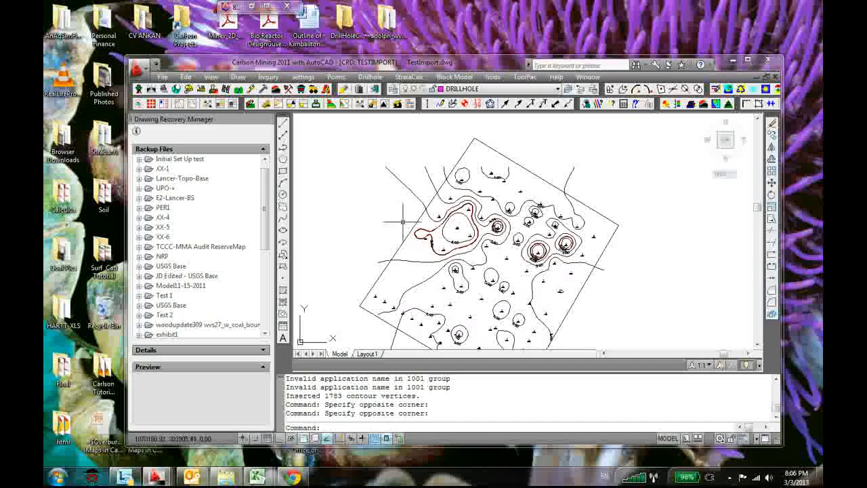
scroll(403, 225, down, 1)
middle_drag(543, 173, 571, 159)
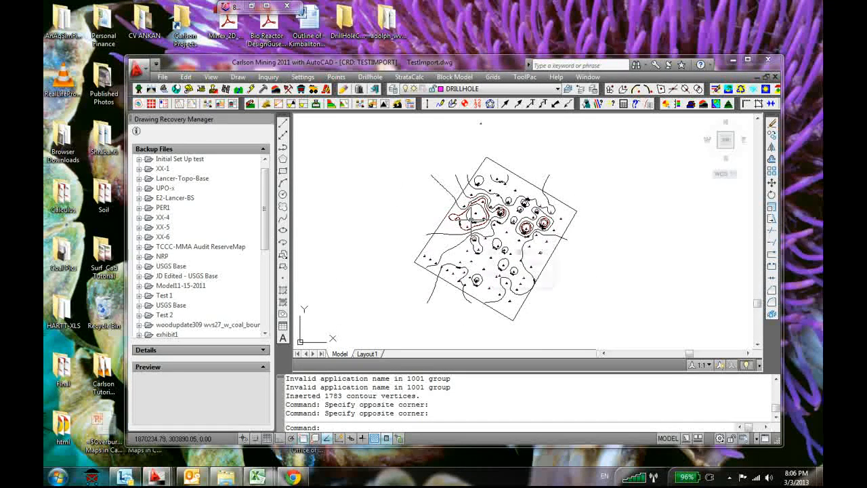
mouse_move(473, 216)
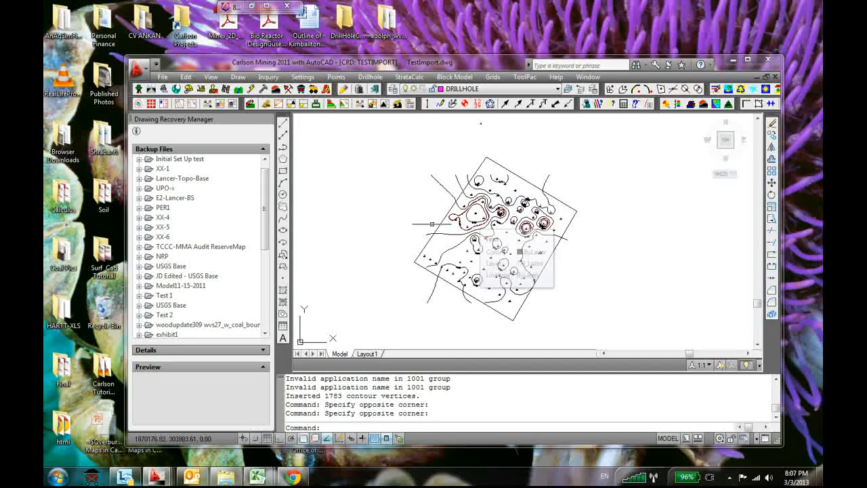
click(412, 78)
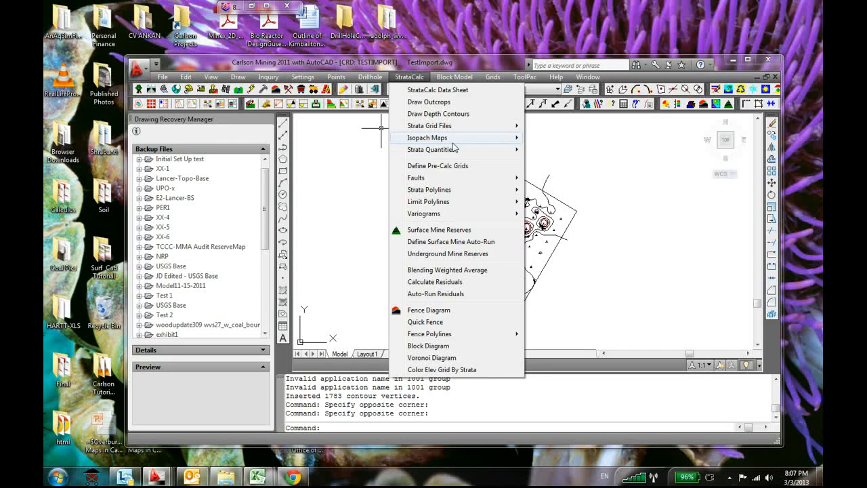
mouse_move(465, 145)
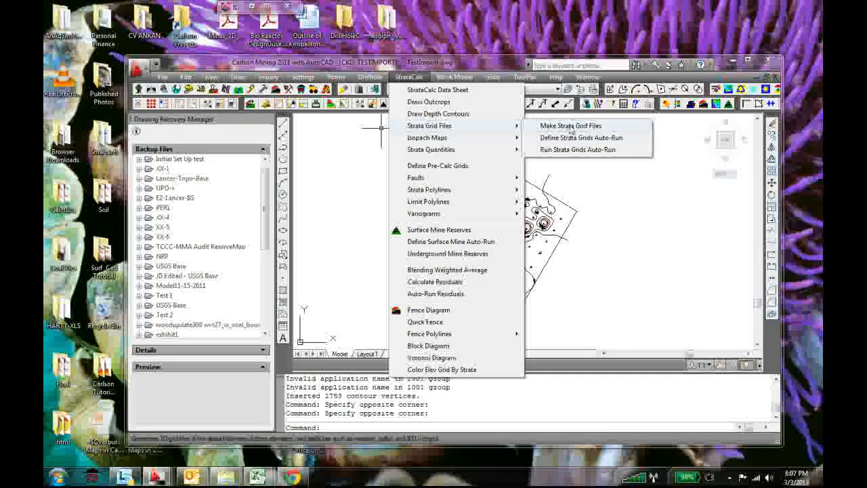
click(574, 126)
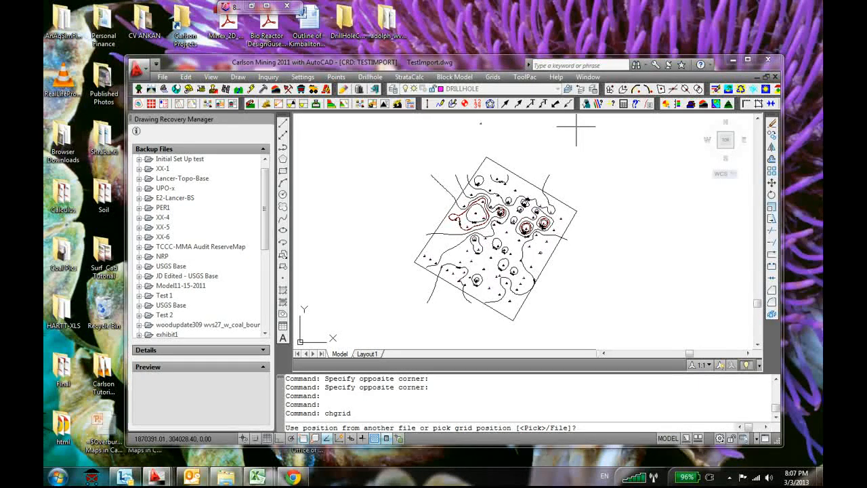
text(f)
key(Return)
click(518, 219)
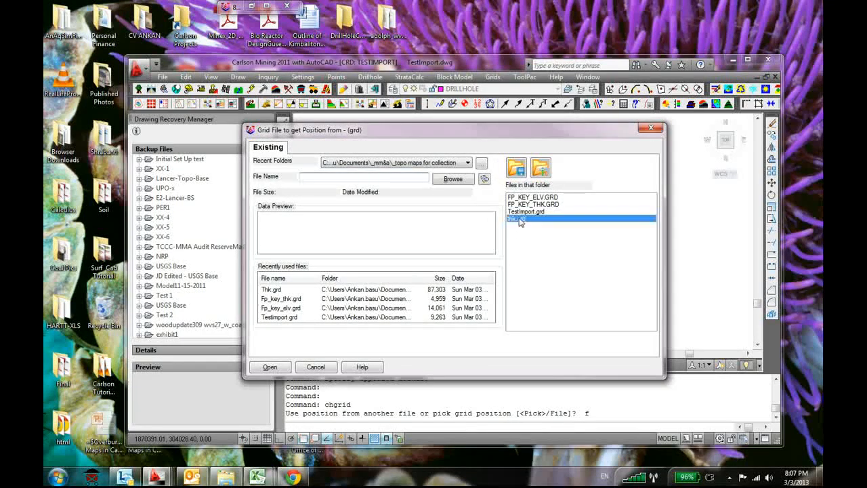
click(269, 366)
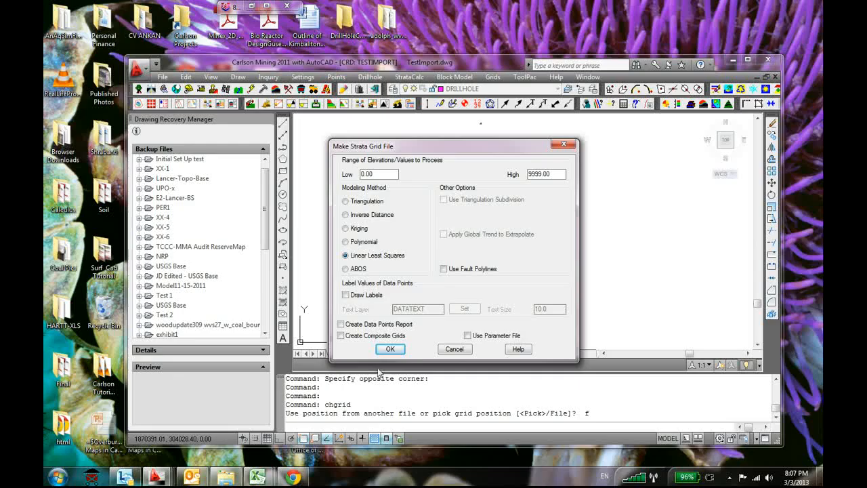
click(390, 351)
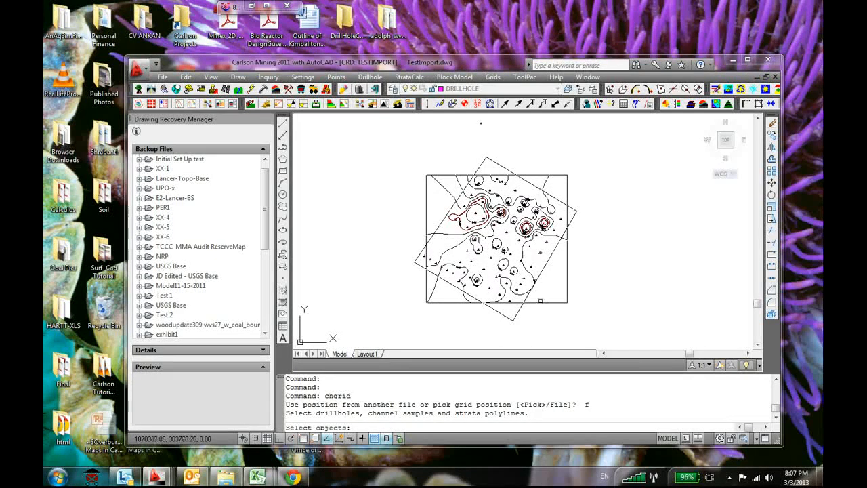
key(Escape)
Freeze the thickness contour layer TH_cont by picking one of its contour lines
scroll(426, 232, up, 5)
scroll(396, 248, down, 7)
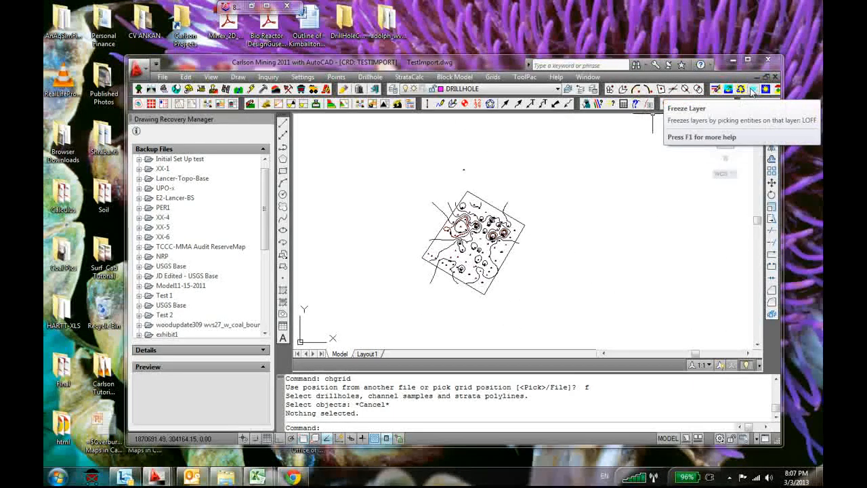
click(751, 90)
scroll(485, 215, up, 6)
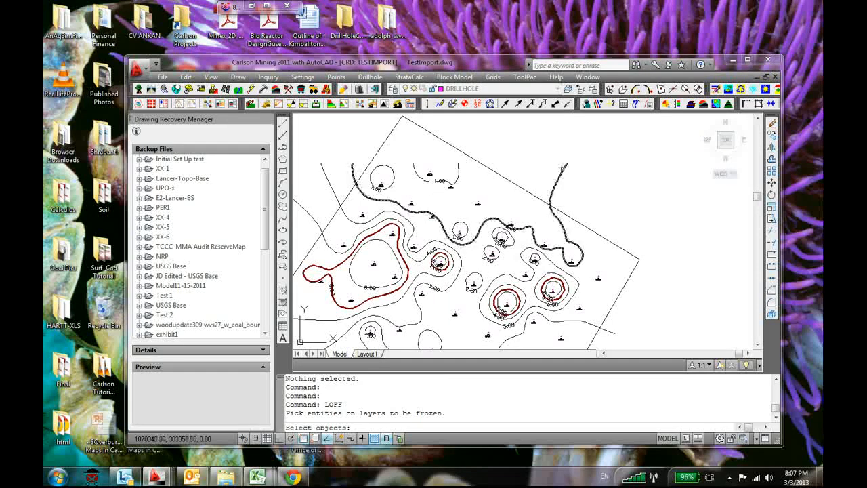
click(559, 169)
key(Return)
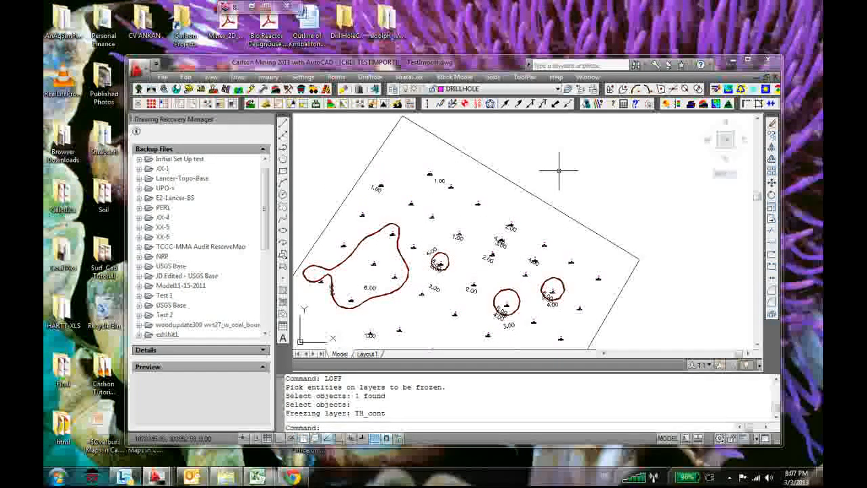
Freeze the index contour layer TH_Cont_Index and the contour label layer TH_Label
key(Return)
click(546, 279)
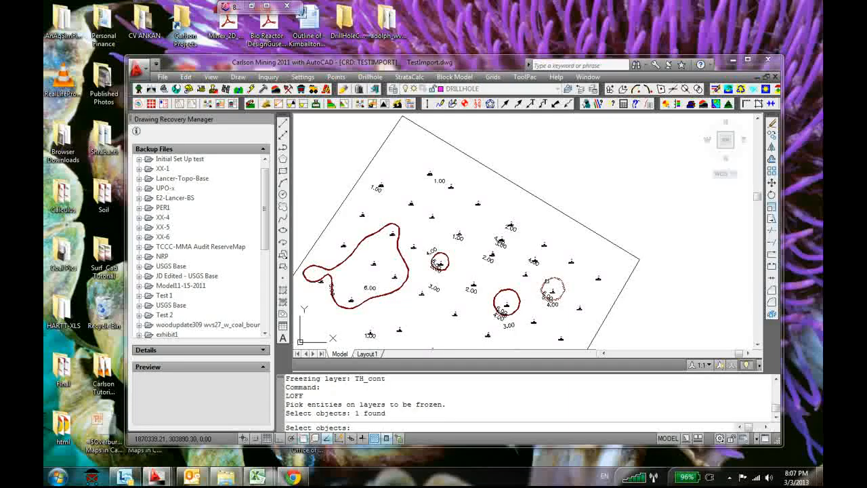
key(Return)
scroll(461, 294, up, 5)
key(Return)
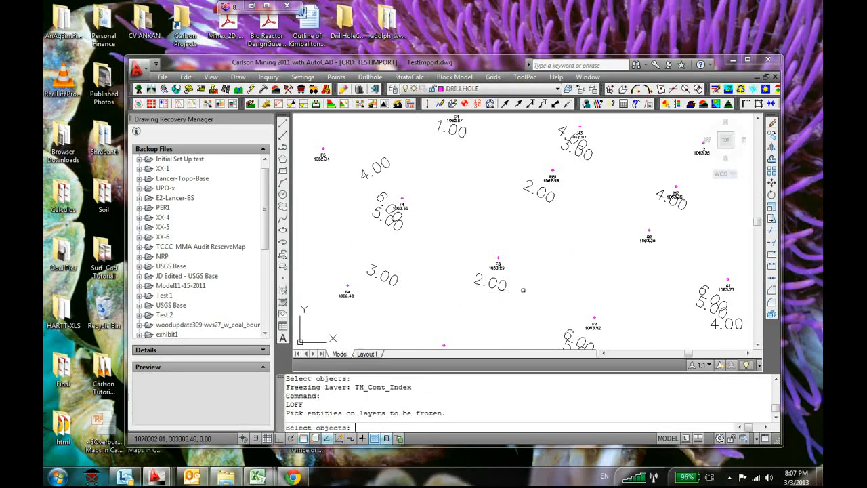
click(506, 285)
key(Return)
scroll(423, 303, down, 4)
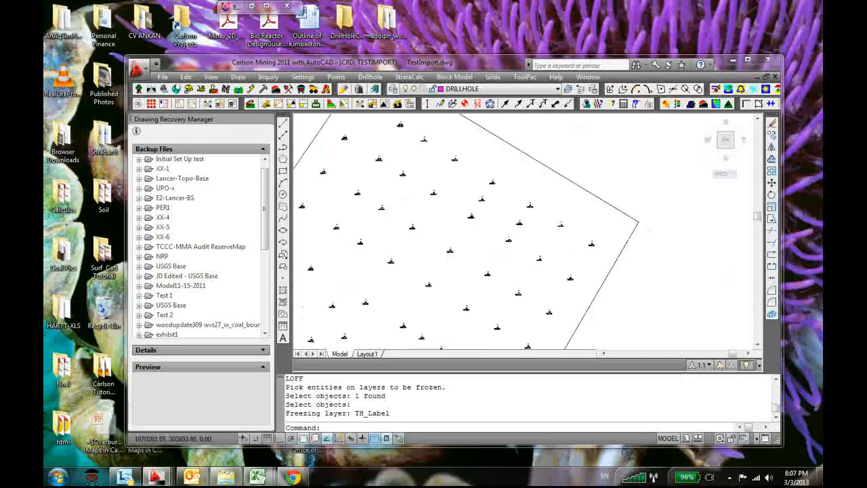
scroll(465, 208, down, 3)
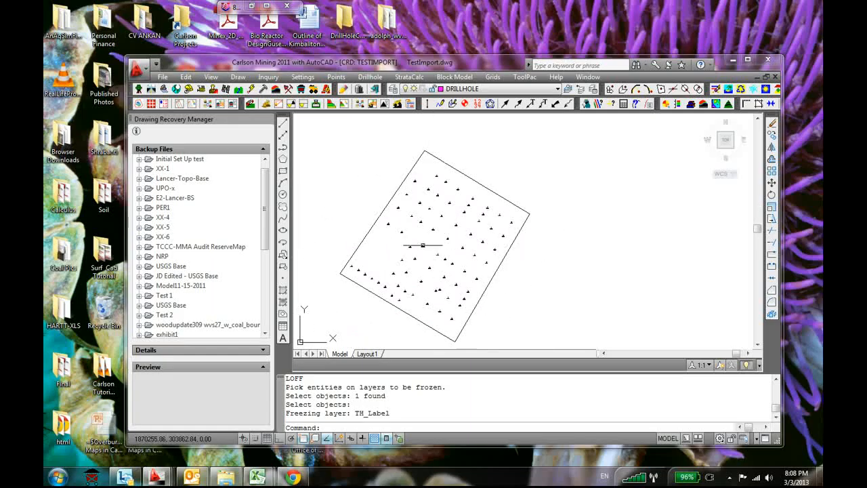
Start a strata grid file positioned from thk.grd, using Linear Least Squares modeling and a value range of 0 to 9999
click(409, 76)
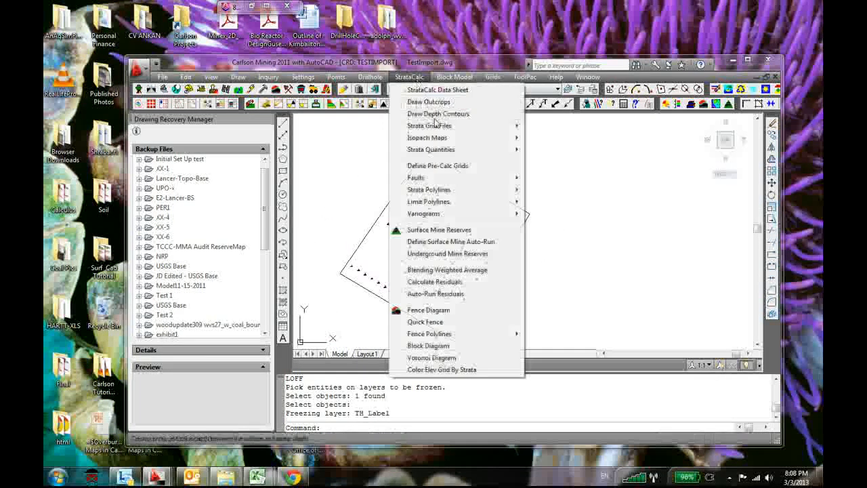
click(541, 126)
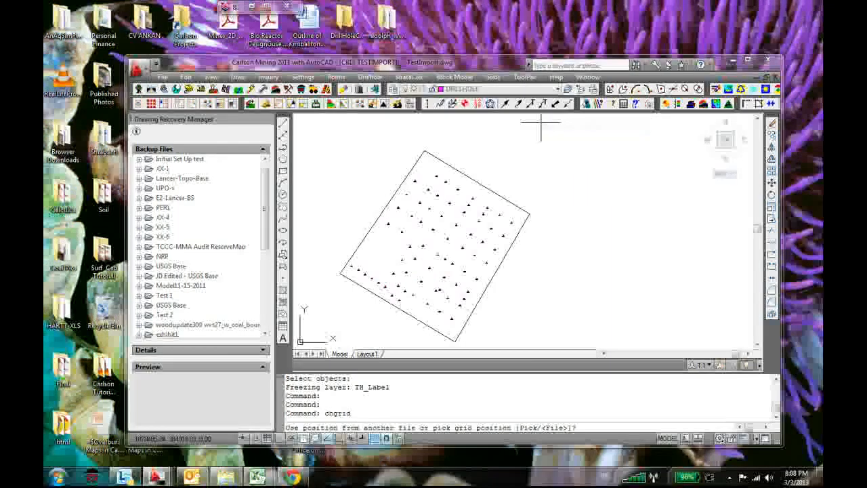
text(f)
key(Return)
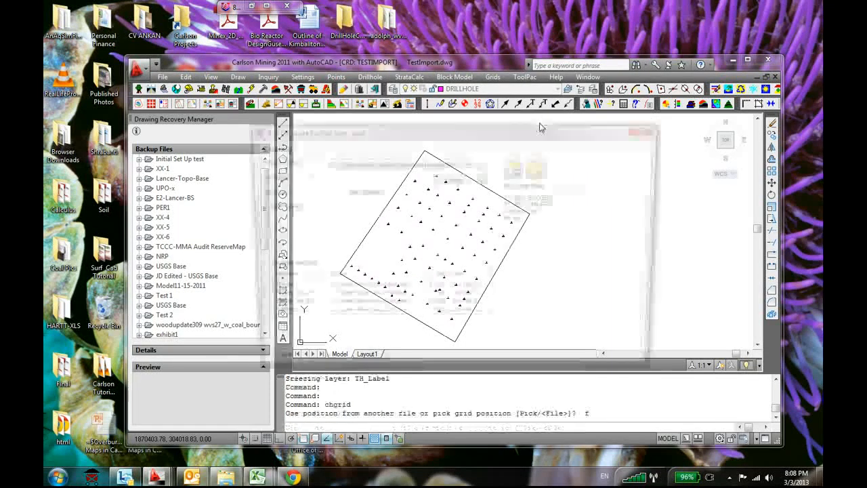
click(535, 218)
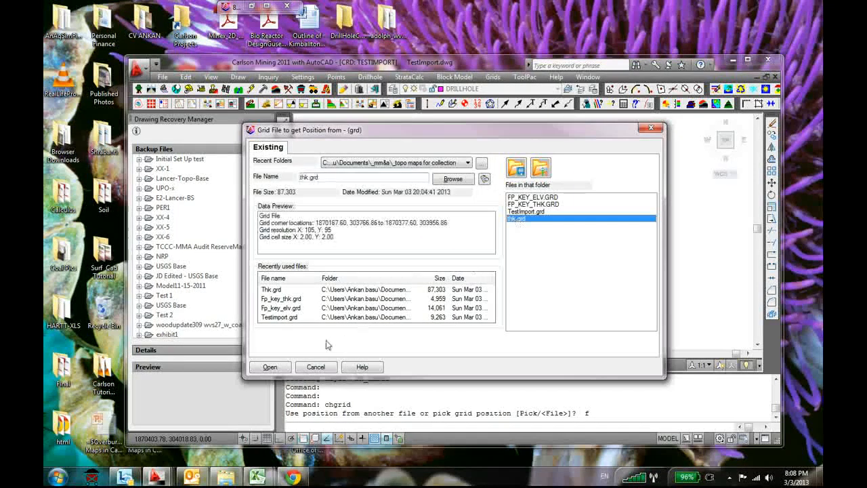
click(269, 367)
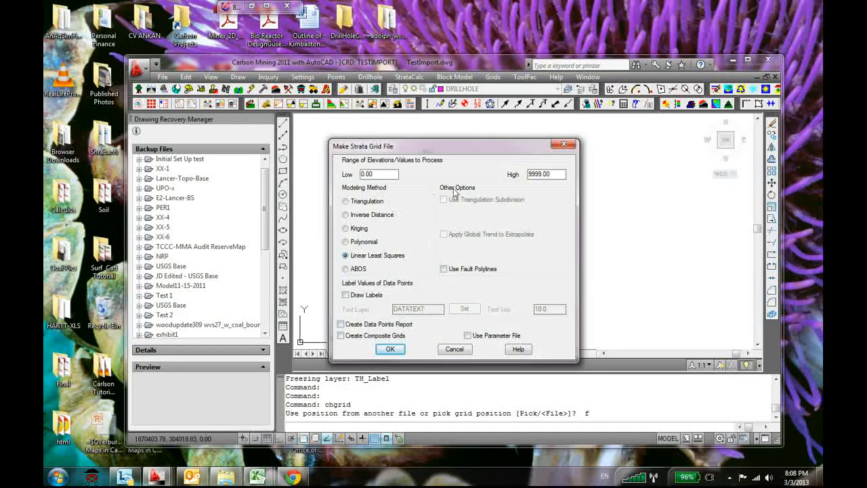
click(390, 349)
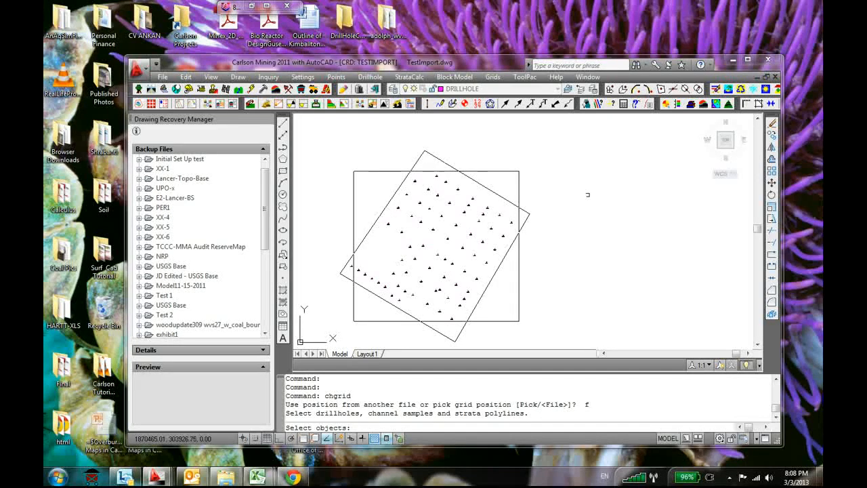
Select all drillholes in and around the boundary and process the FP_KEY strata for Thickness (feet or meters)
scroll(584, 195, down, 2)
click(584, 140)
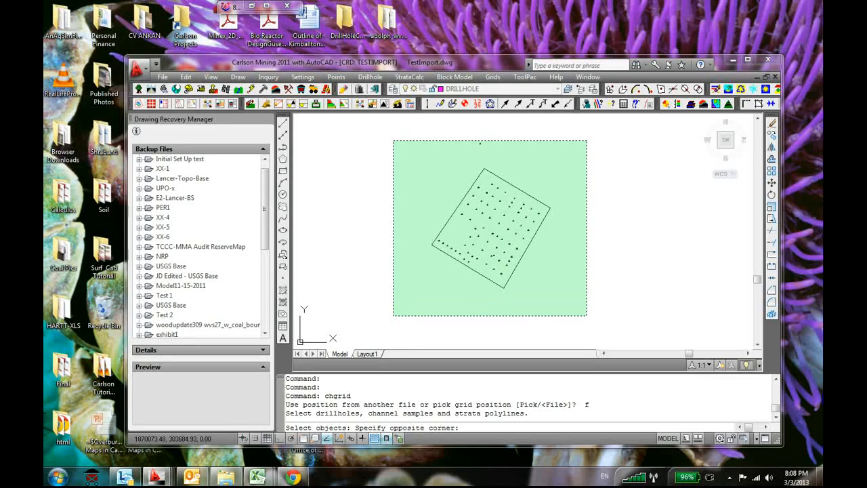
click(392, 315)
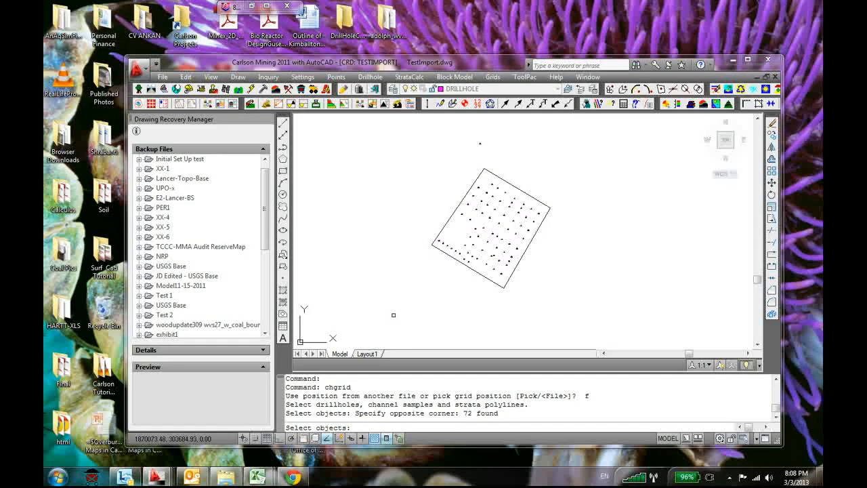
key(Return)
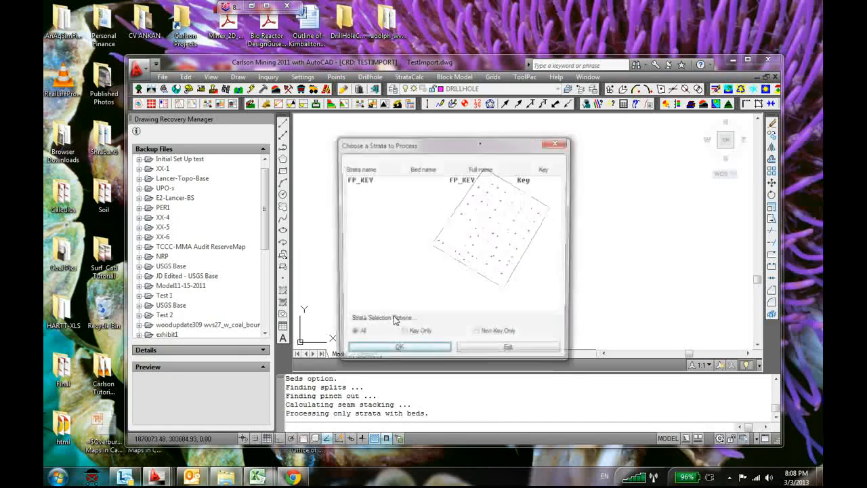
click(364, 180)
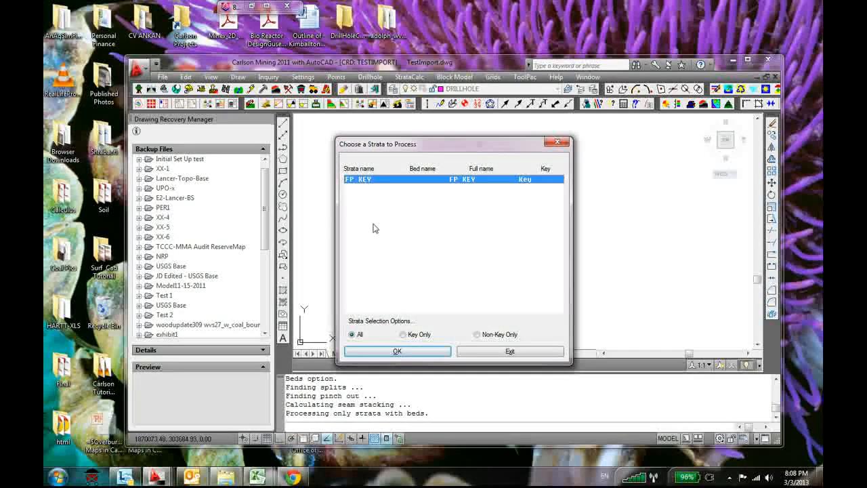
click(397, 351)
click(433, 230)
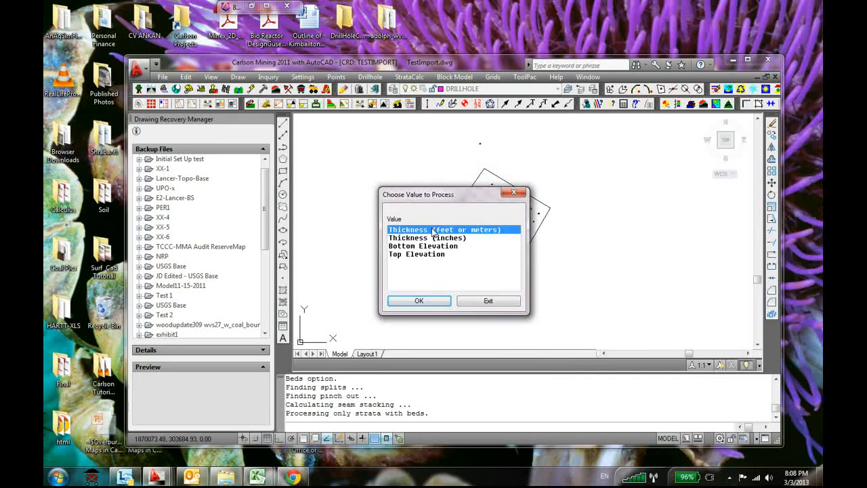
click(421, 301)
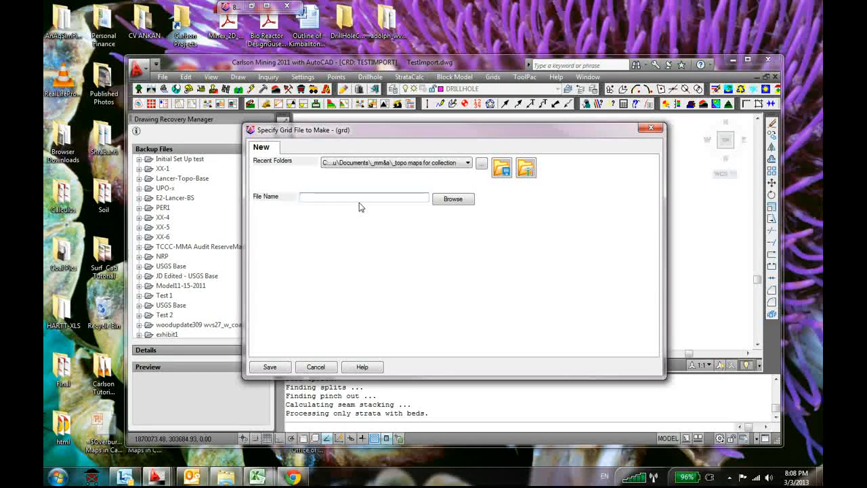
Make the grid file thk2 with the weighting factor to the First power, and end strata processing
text(thk2)
key(Return)
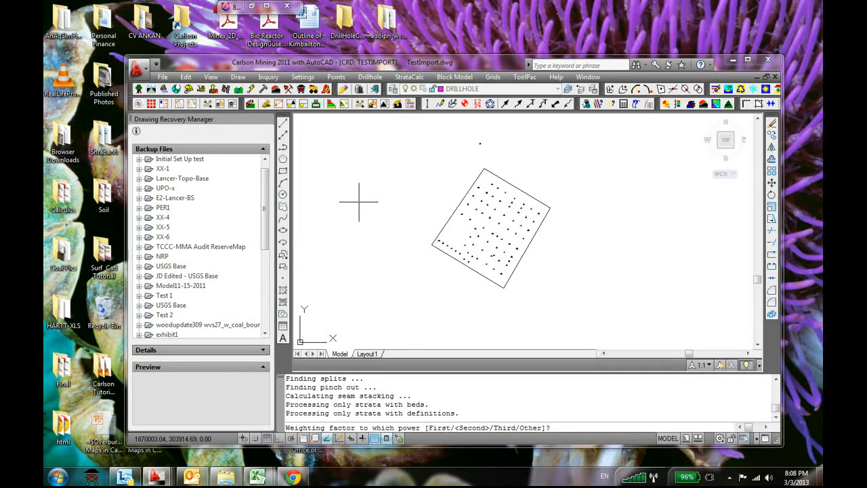
text(f)
key(Return)
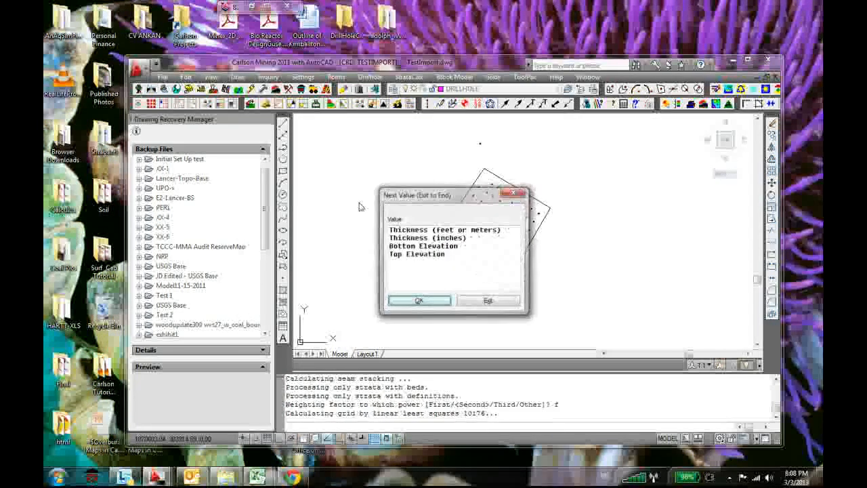
click(475, 302)
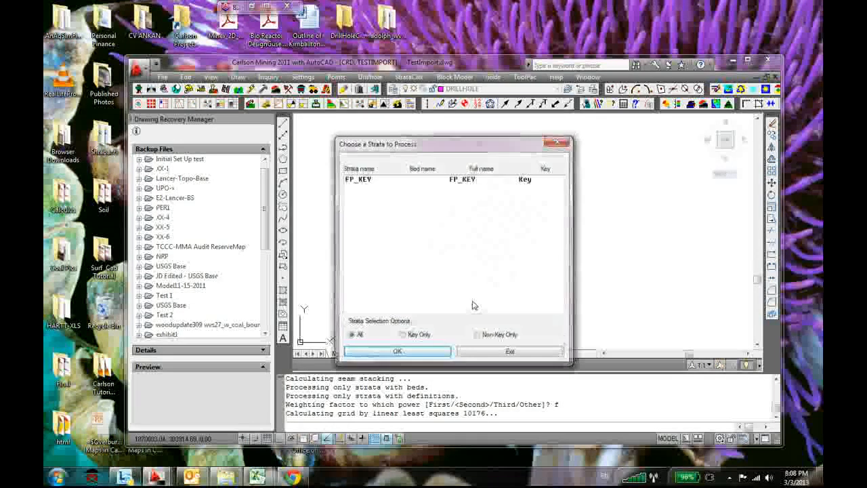
click(503, 350)
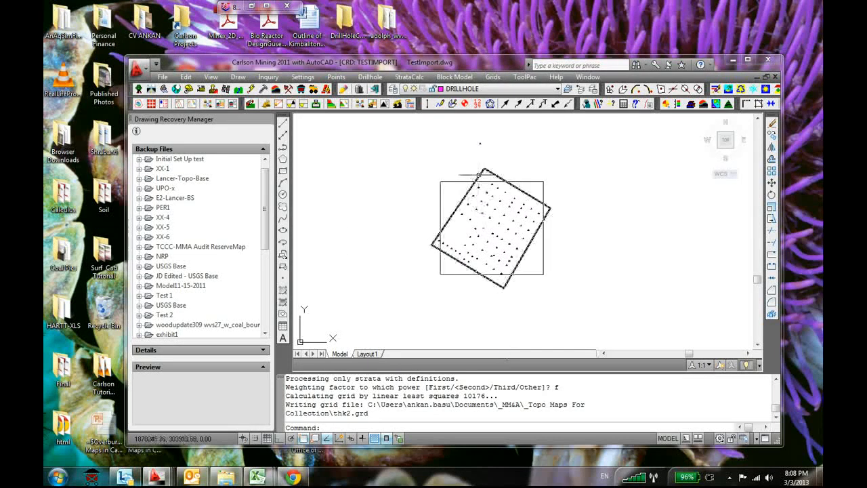
Load thk2.grd for contouring without inclusion or exclusion perimeters
click(493, 76)
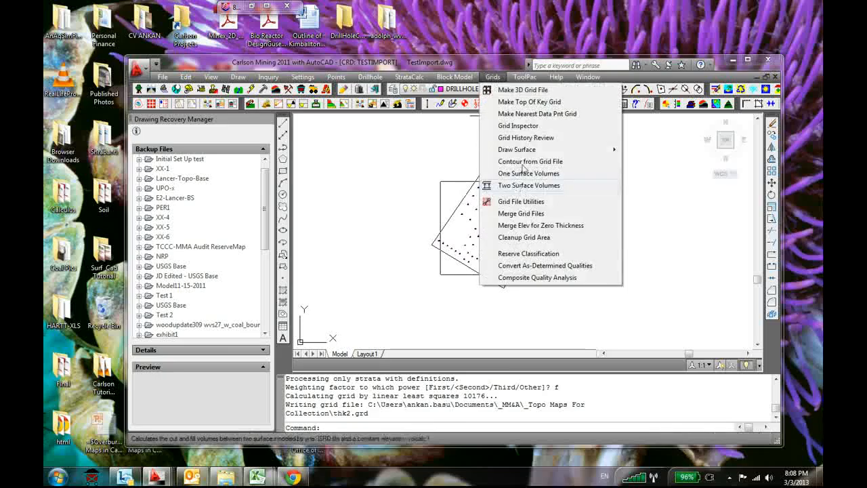
click(525, 161)
key(Return)
key(Return)
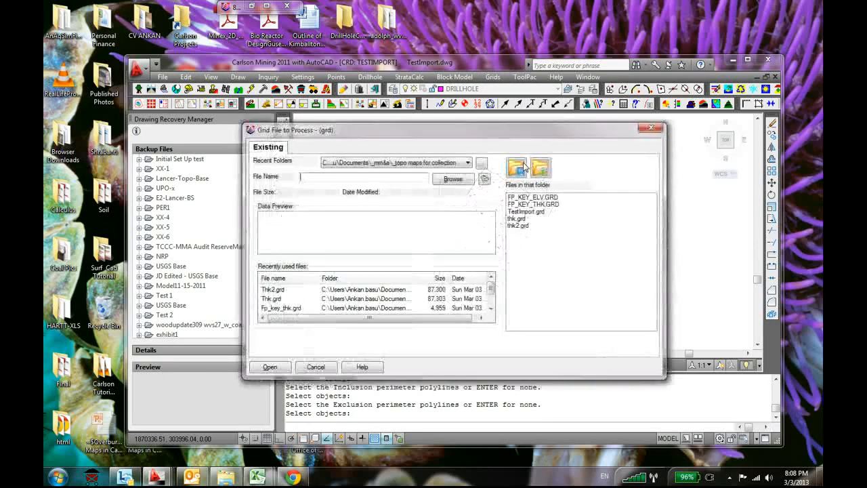
click(530, 225)
click(272, 365)
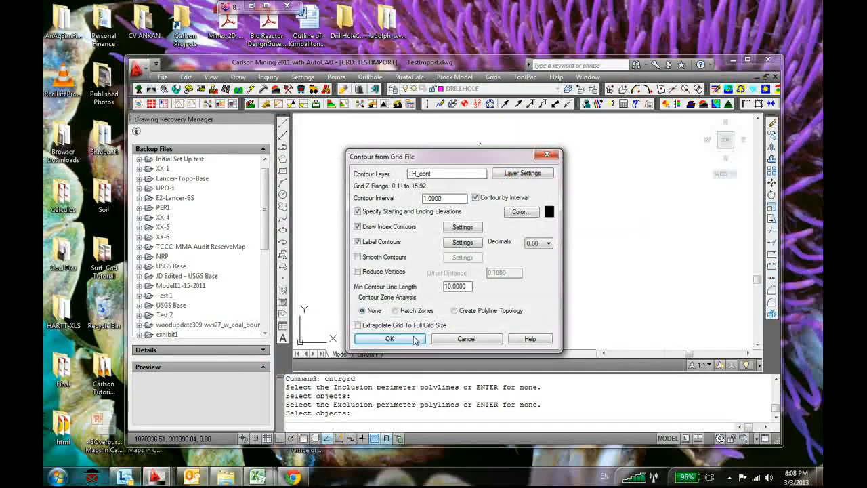
Set the contour layer to TH2_cont, the index layer to TH2_Cont_Index and the label layer to TH2_Label
click(418, 175)
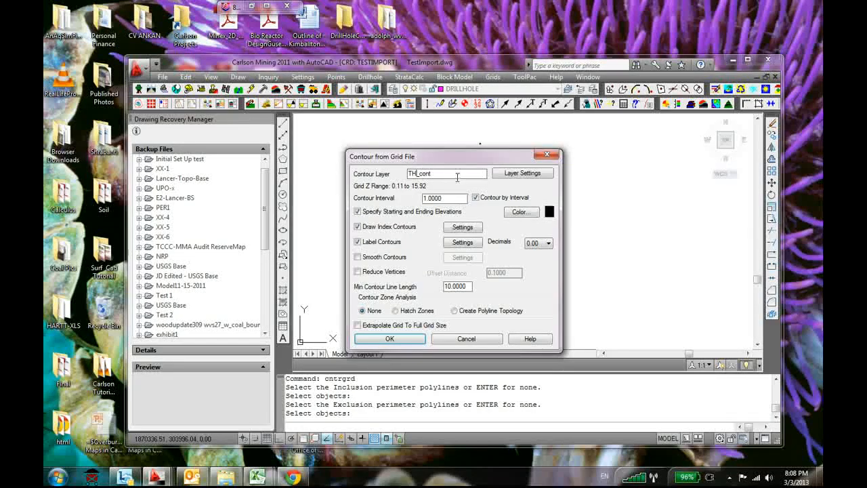
click(460, 227)
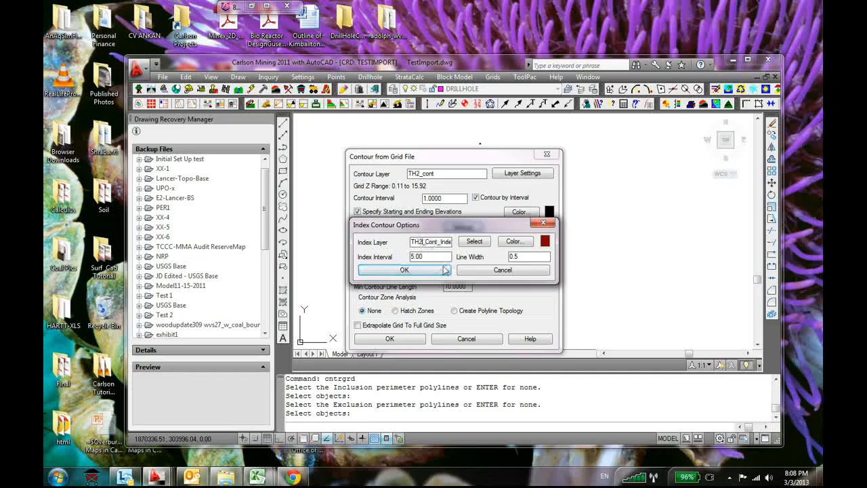
click(404, 269)
click(465, 240)
click(417, 140)
text(2_Label)
click(446, 371)
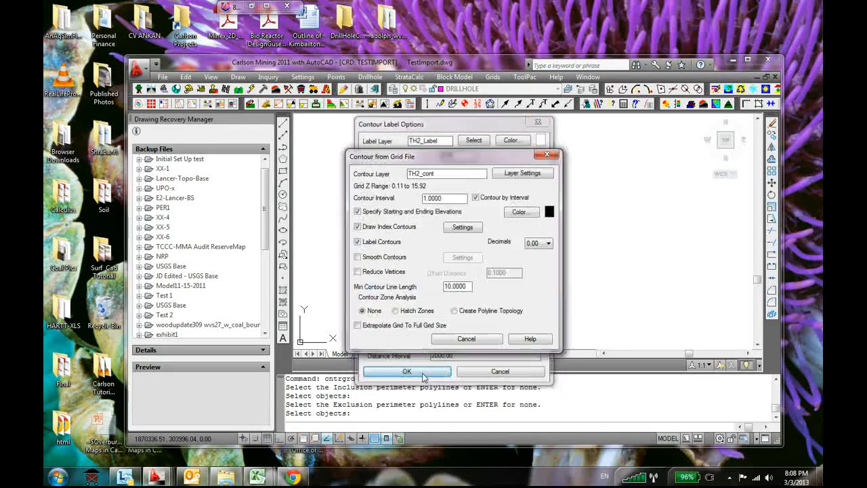
Draw the thk2 thickness contours at an interval of 1, from starting depth 0 to ending depth 15.9199
click(408, 348)
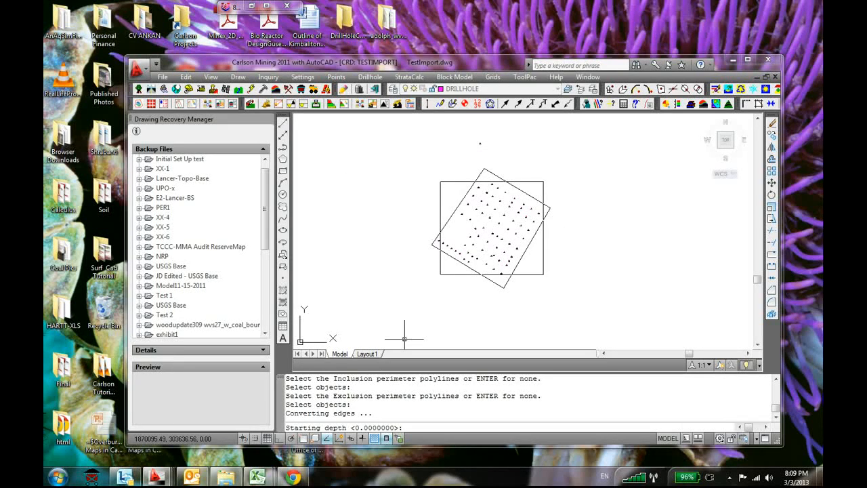
key(Return)
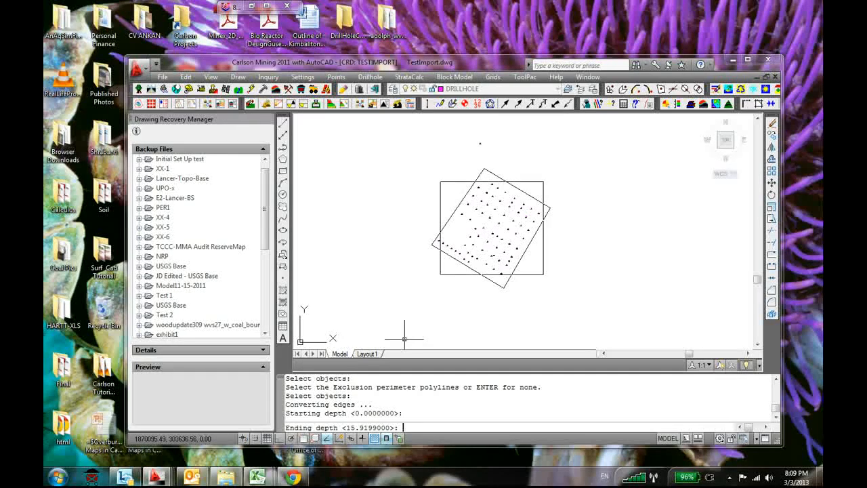
key(Return)
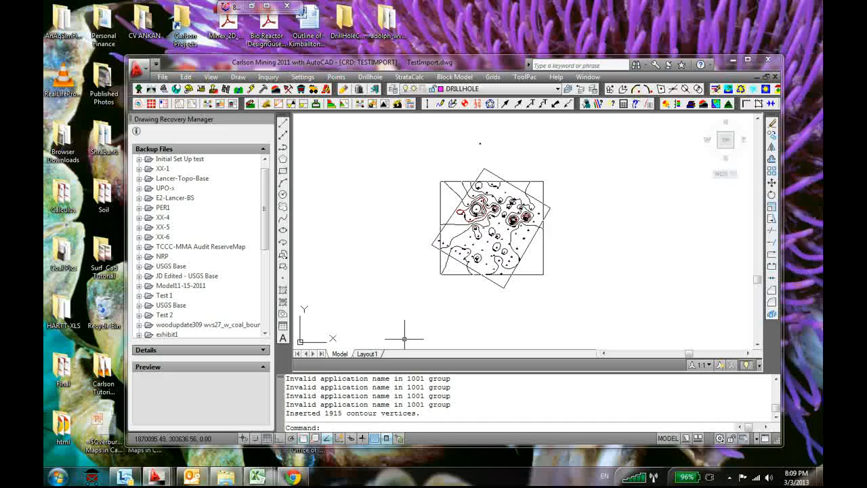
scroll(454, 203, up, 5)
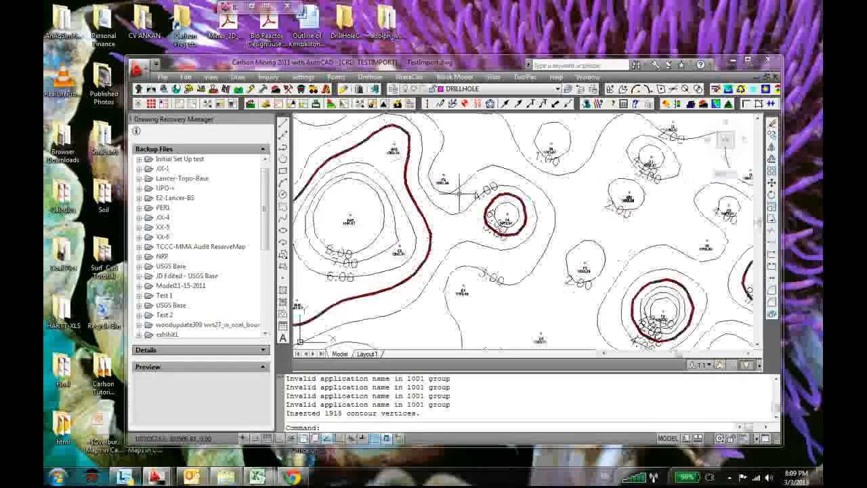
scroll(447, 192, down, 10)
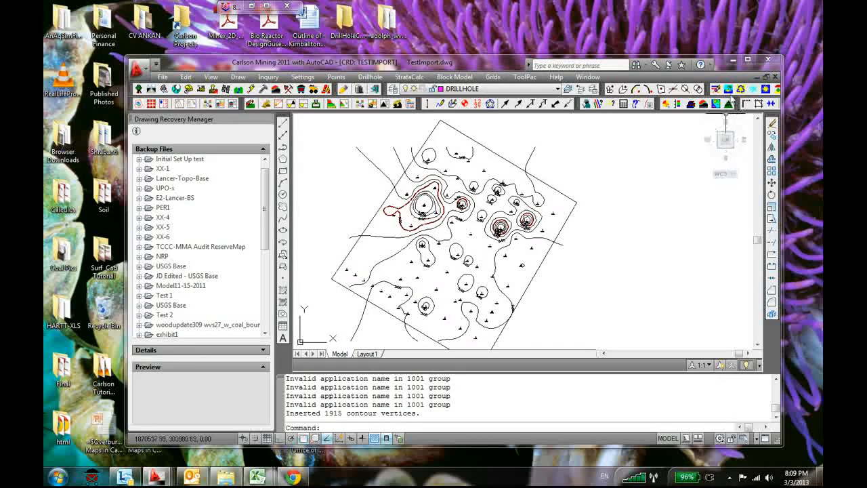
Freeze the TH2_cont, TH2_Cont_Index and TH2_Label layers by picking a contour, an index contour and a contour label
click(754, 90)
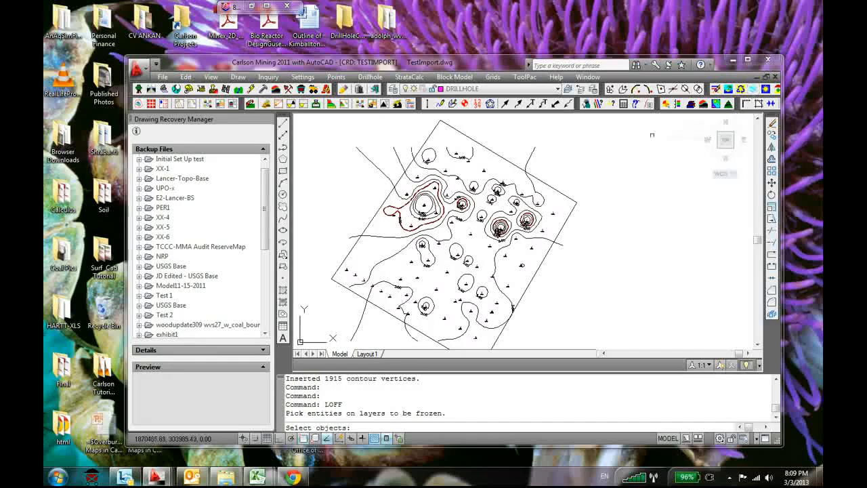
scroll(521, 181, up, 3)
click(555, 183)
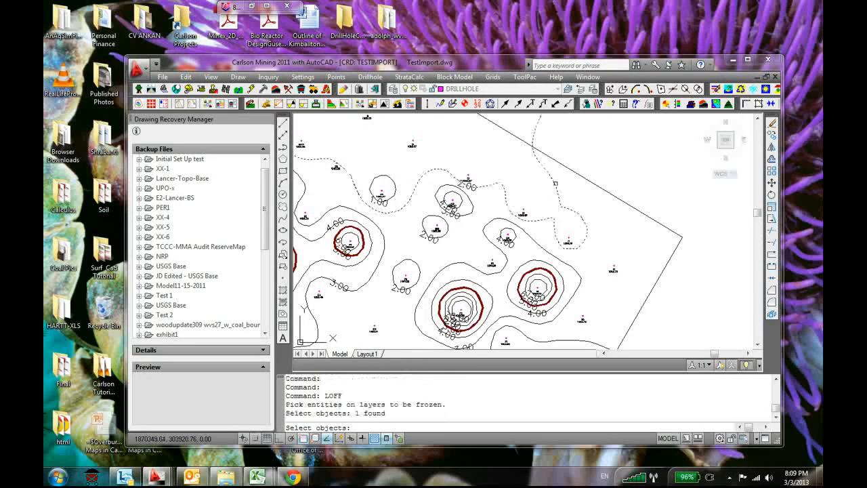
key(Return)
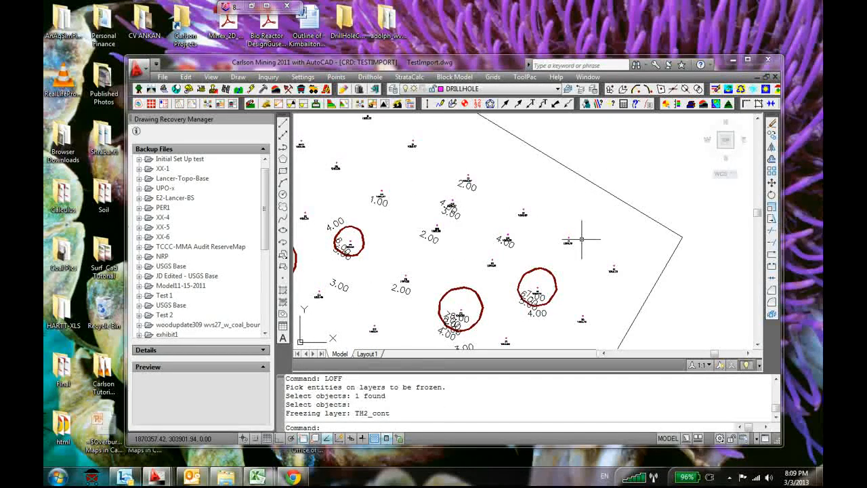
key(Return)
click(550, 278)
key(Return)
scroll(515, 257, up, 3)
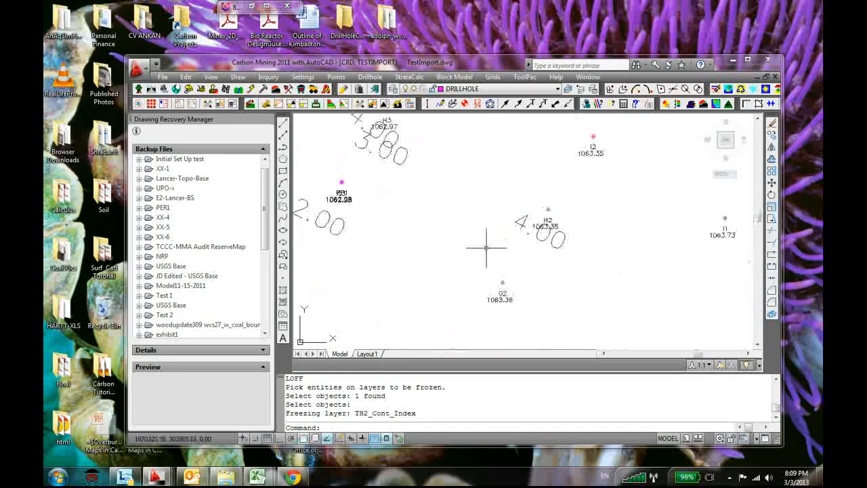
key(Return)
click(519, 218)
key(Return)
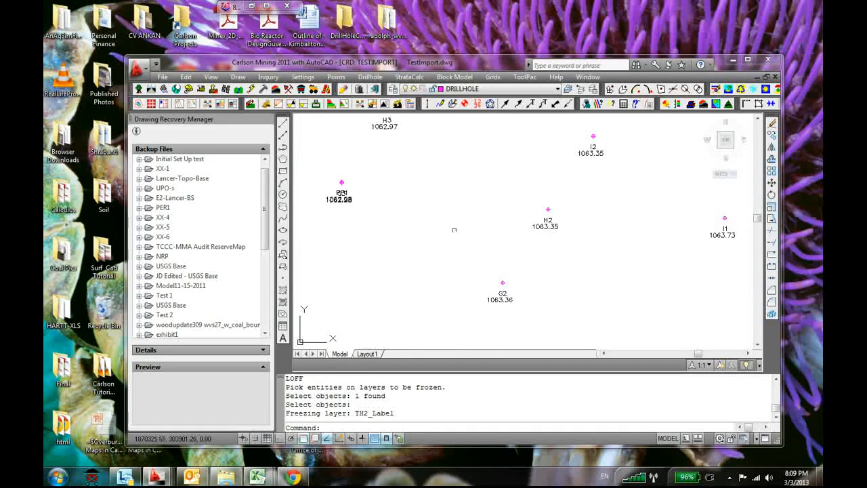
Start defining a strata grids auto-run with no fault lines, using all drillholes and strata entities in the drawing
scroll(440, 233, down, 5)
scroll(393, 277, up, 1)
middle_drag(394, 275, 533, 245)
scroll(429, 262, down, 4)
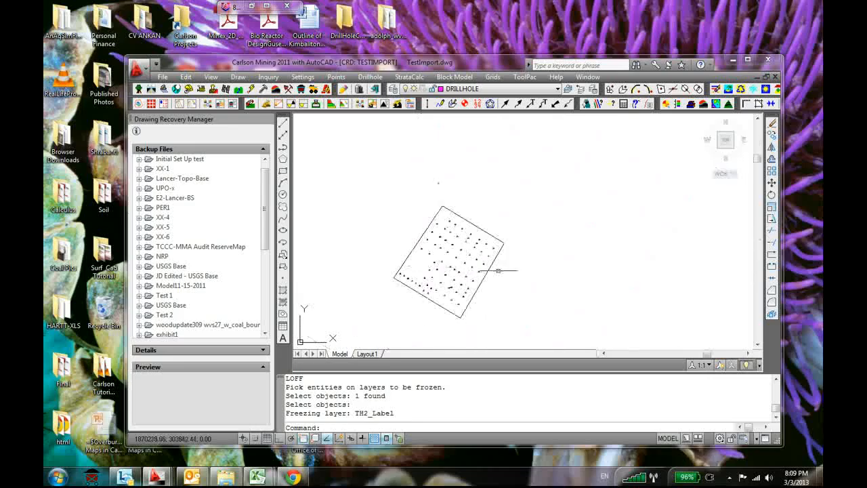
scroll(433, 271, up, 3)
scroll(412, 248, down, 1)
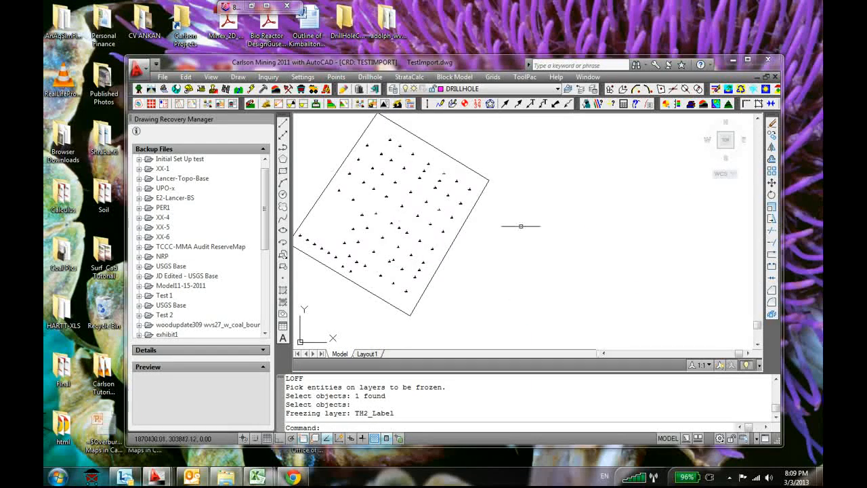
middle_drag(391, 174, 505, 195)
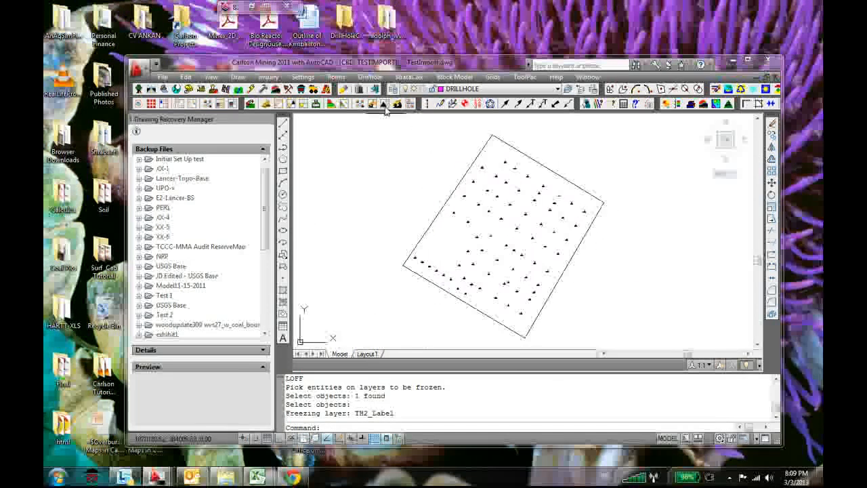
click(410, 77)
mouse_move(467, 126)
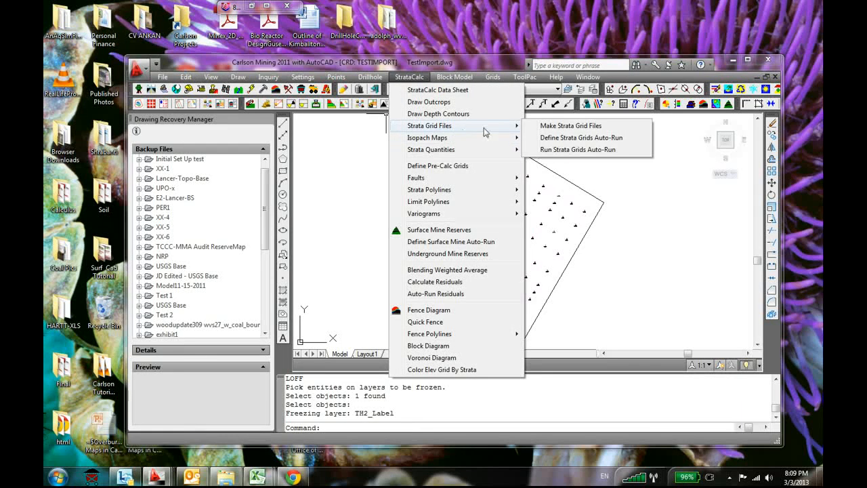
click(587, 137)
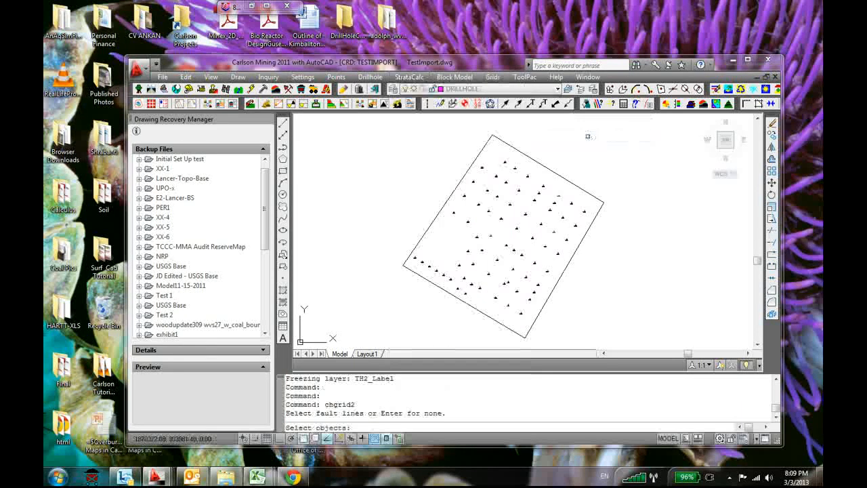
key(Return)
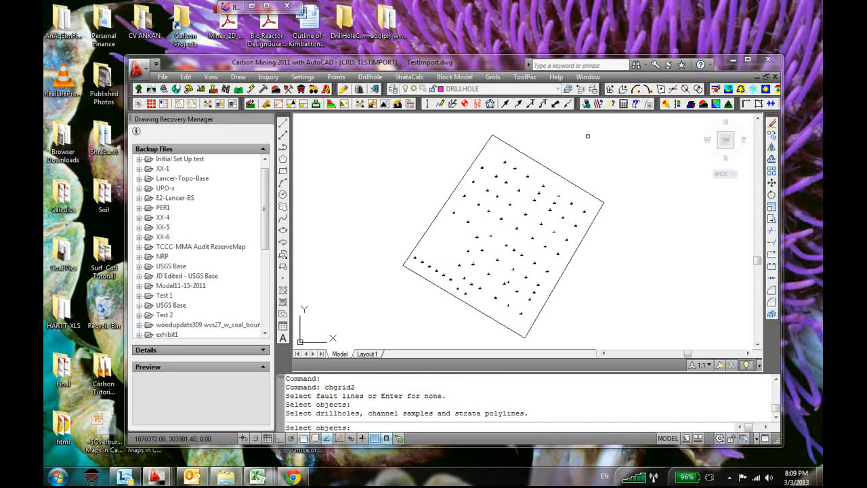
key(Return)
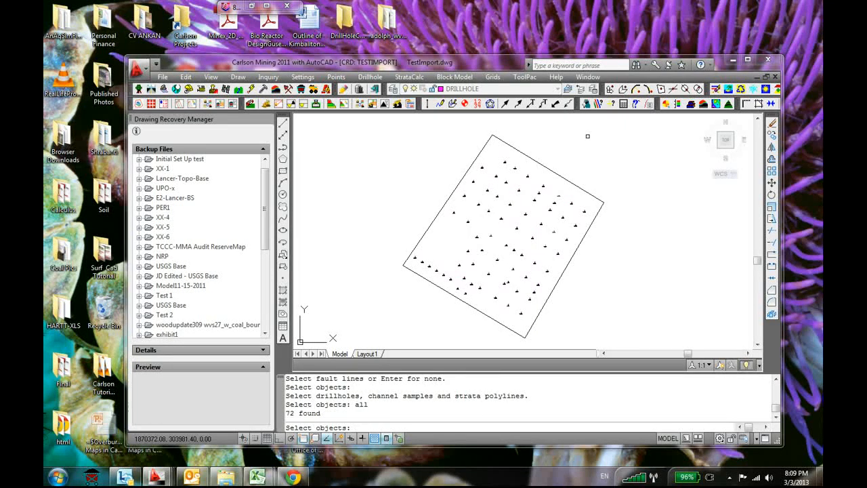
key(Return)
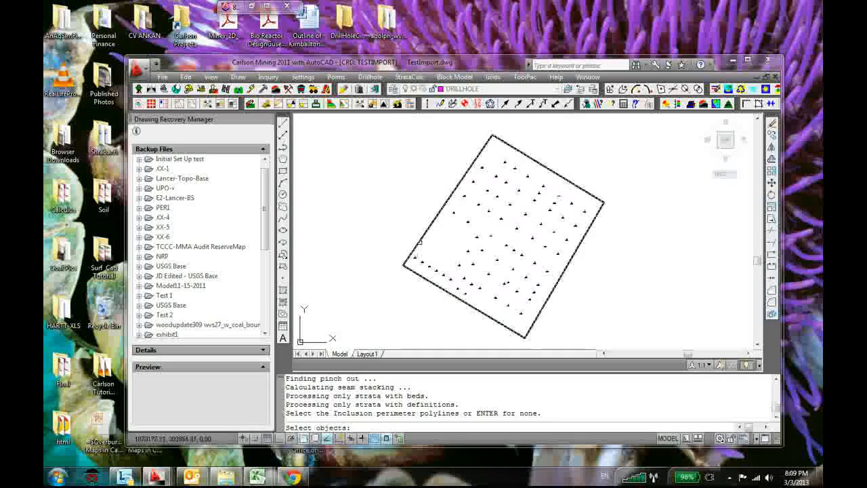
Use the boundary polyline around the drillholes as the inclusion perimeter, with no exclusion perimeter
click(420, 240)
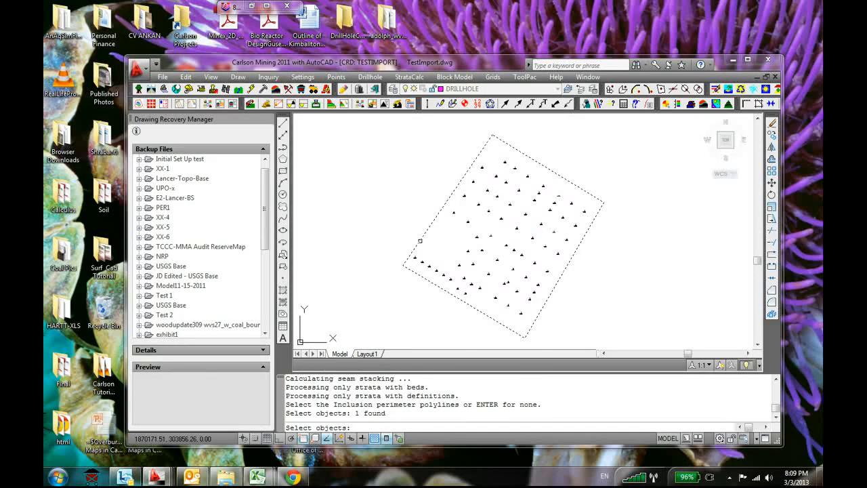
key(Return)
key(Return)
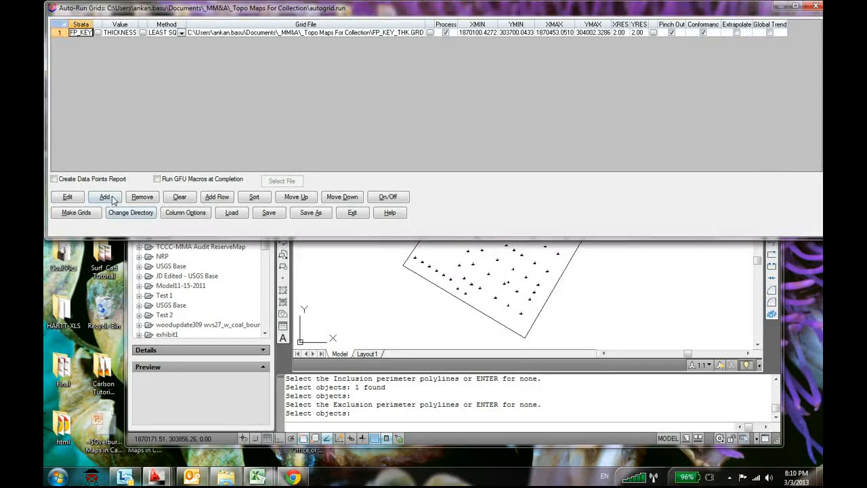
Add a new strata grid entry to the auto-run grid list
click(107, 197)
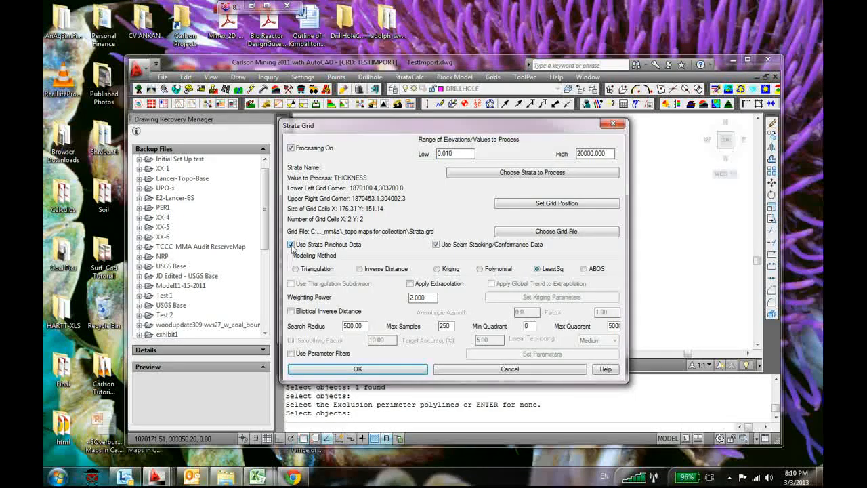
Turn off seam stacking/conformance data for the new strata grid entry and name its output grid file strata.grd
click(436, 245)
click(539, 232)
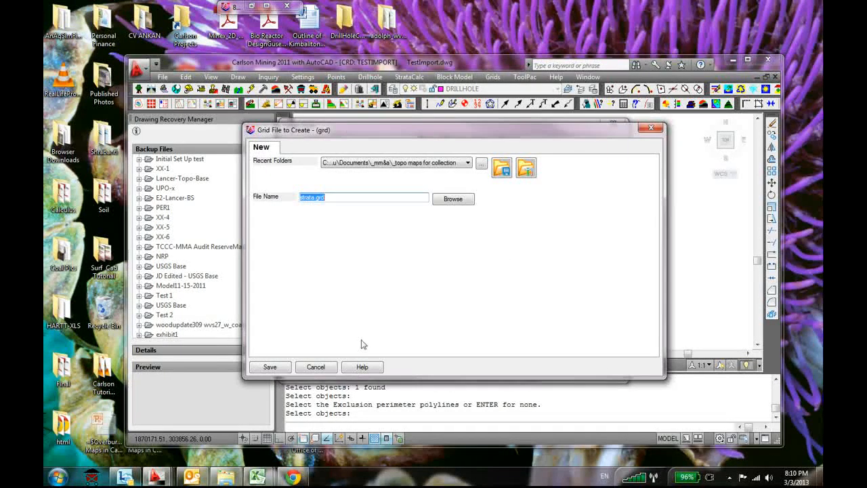
click(269, 369)
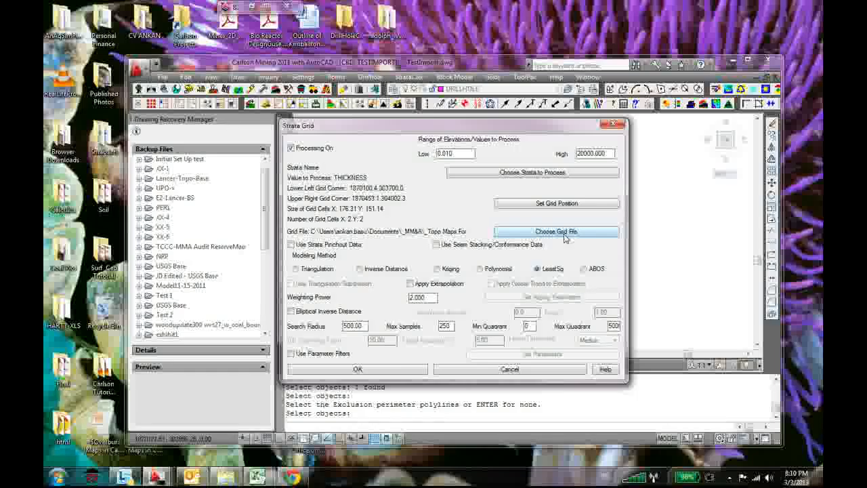
Set the entry's grid position from the existing file thk2.grd and apply it to all other entries
click(556, 203)
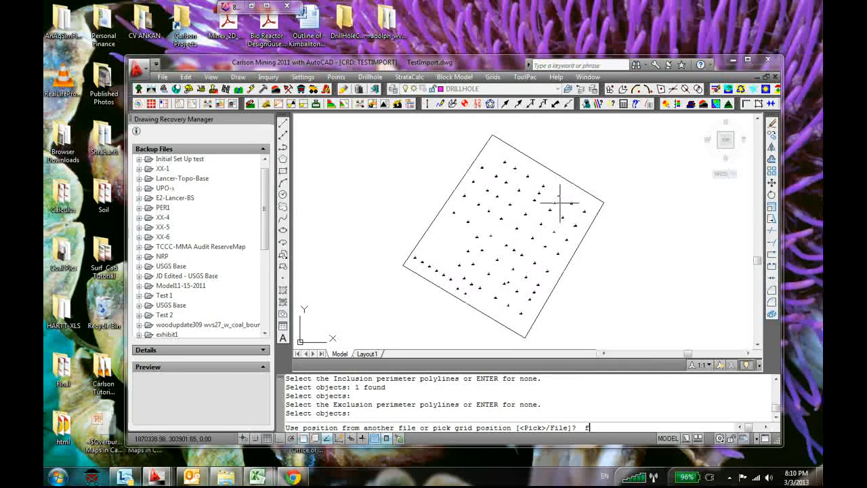
key(Return)
click(520, 226)
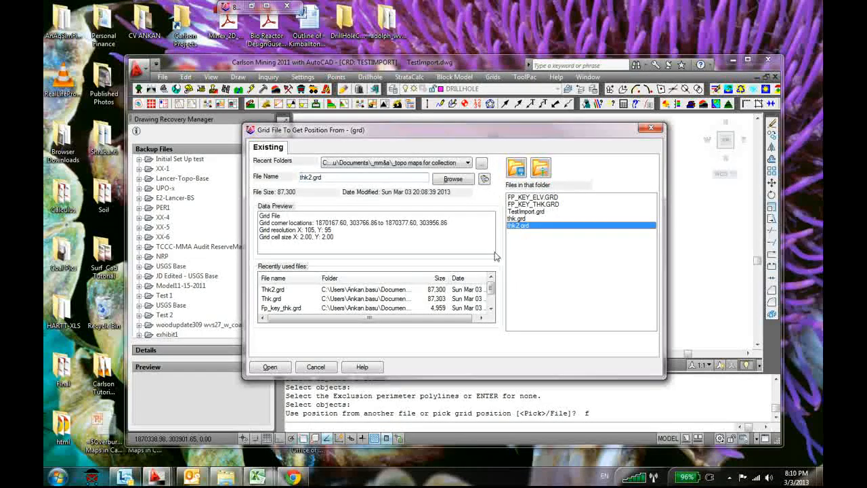
click(271, 366)
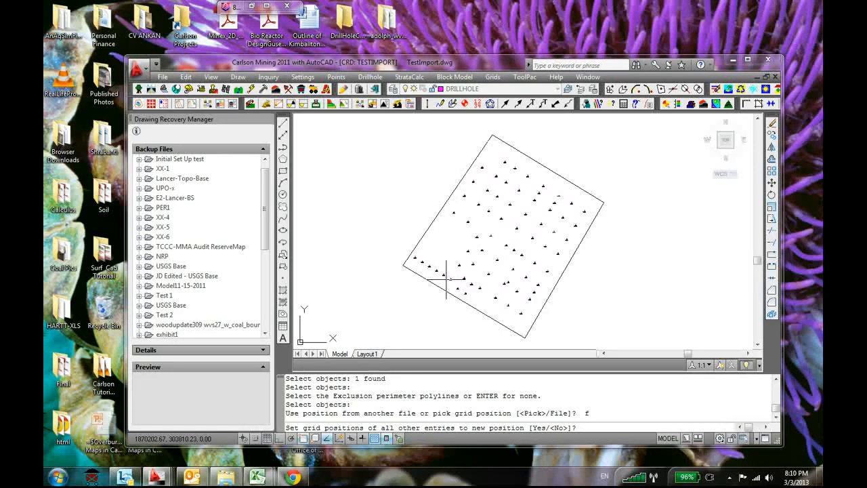
text(y)
key(Return)
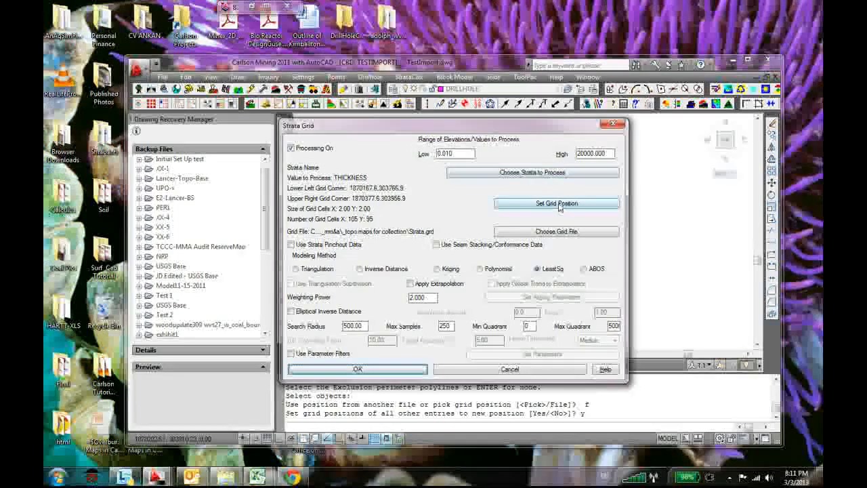
Choose FP_KEY as the strata for the grid entry, with thickness as the value to process
click(357, 369)
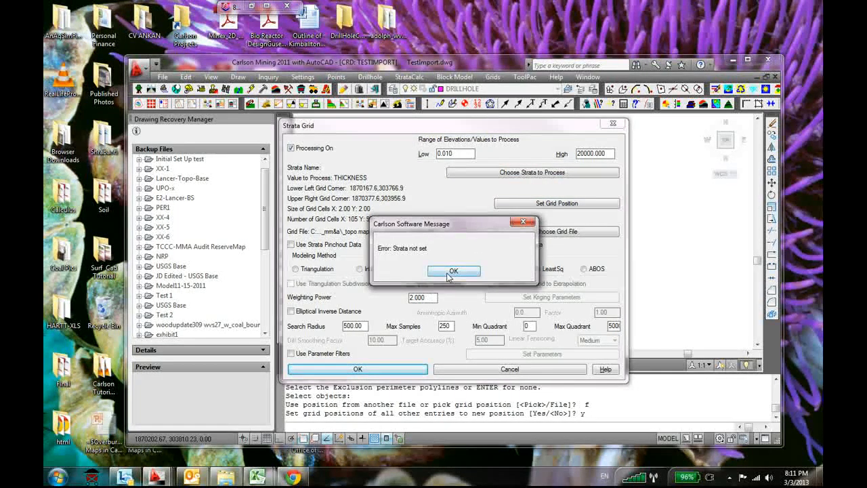
click(450, 272)
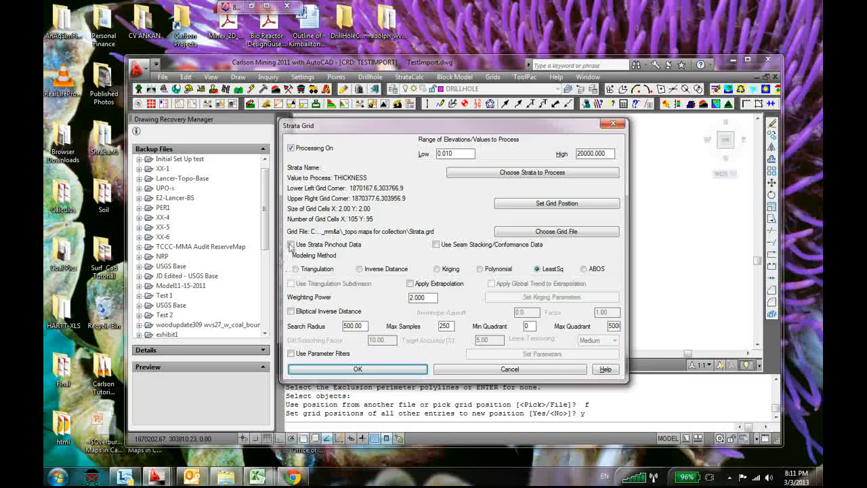
click(292, 245)
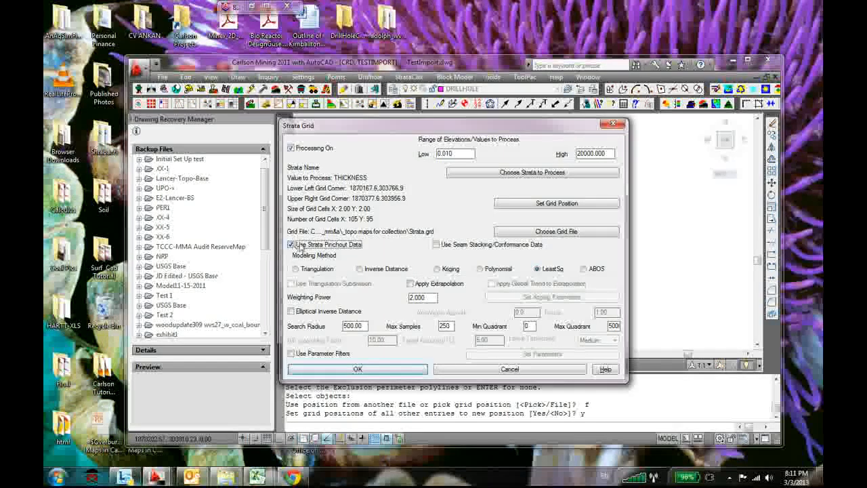
click(532, 172)
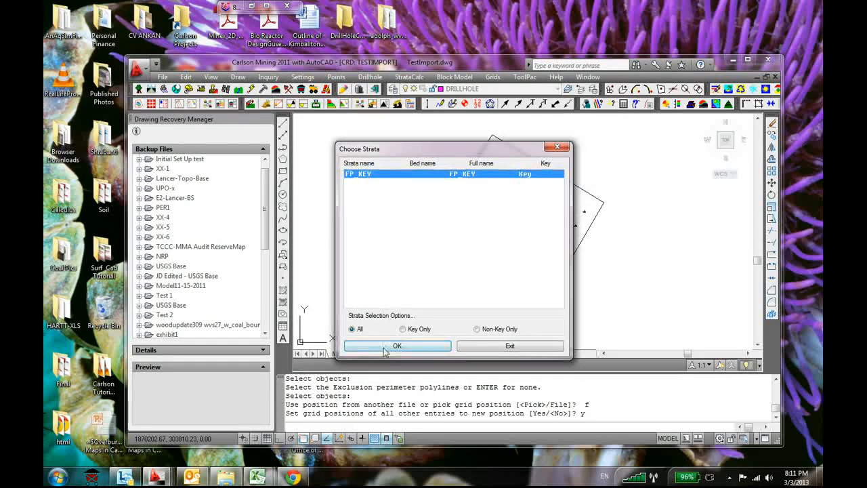
click(401, 346)
click(423, 234)
click(416, 301)
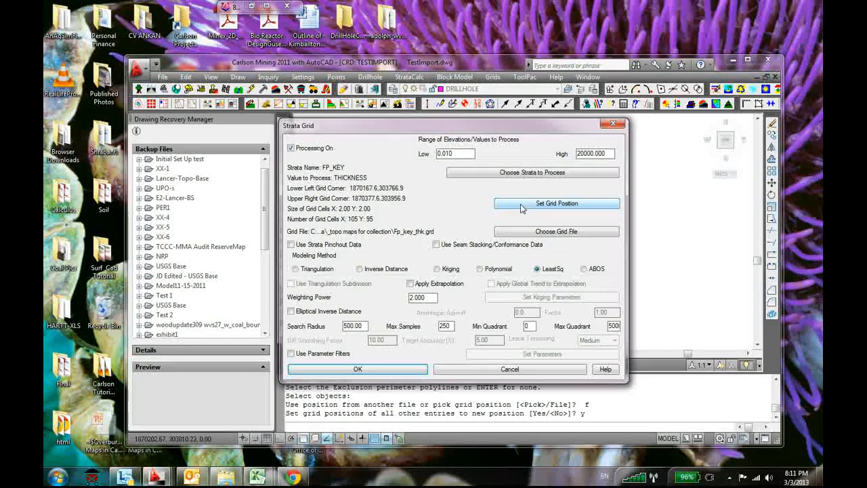
Reapply the thk2.grd position to the FP_KEY entry and all other entries, and accept it with strata pinchout data off
click(557, 203)
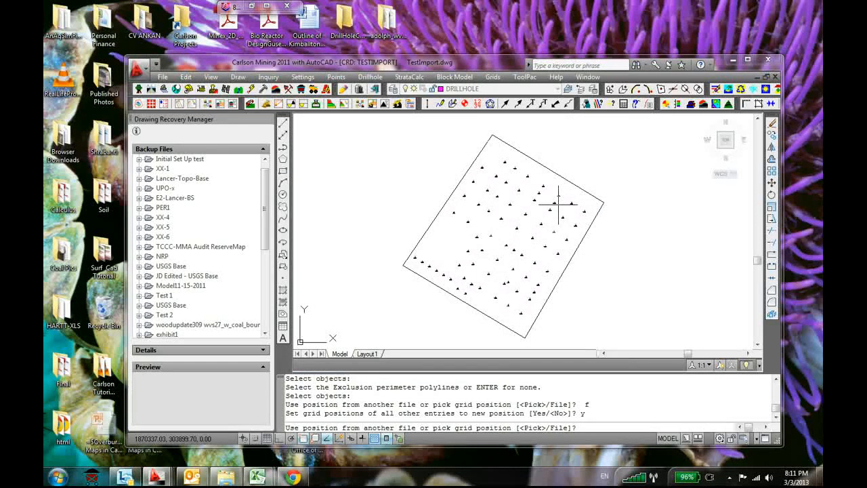
text(f)
key(Return)
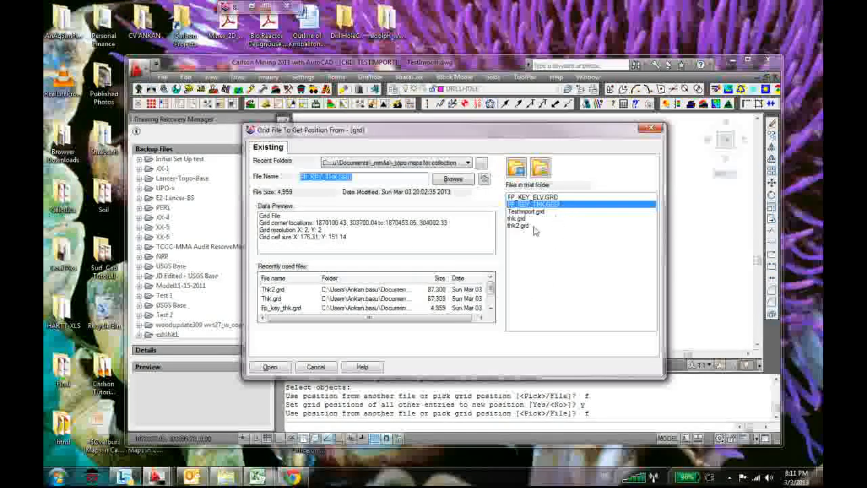
click(522, 225)
click(271, 367)
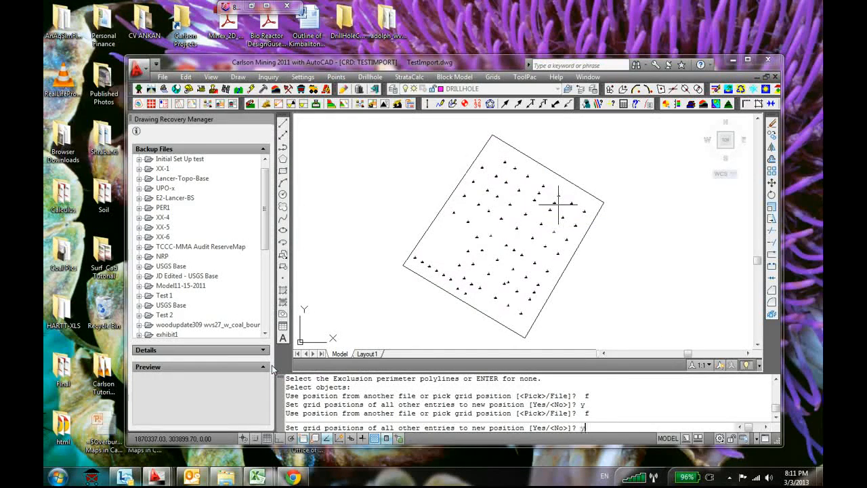
text(y)
key(Return)
click(290, 245)
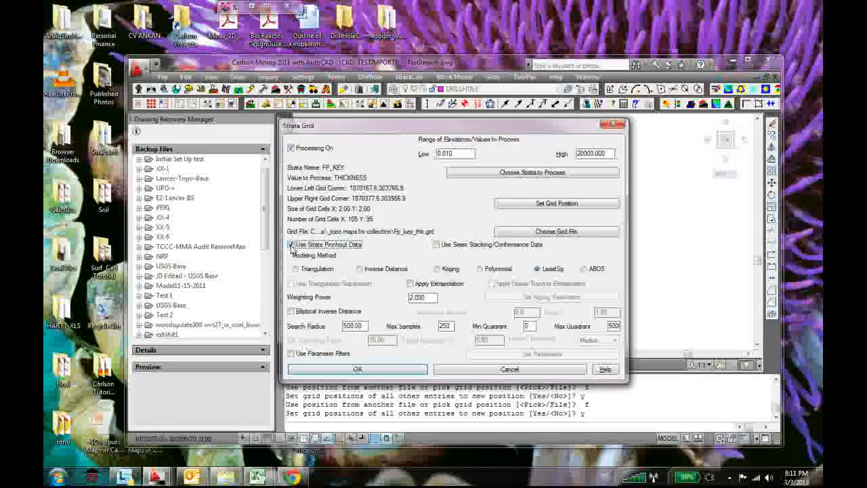
click(368, 369)
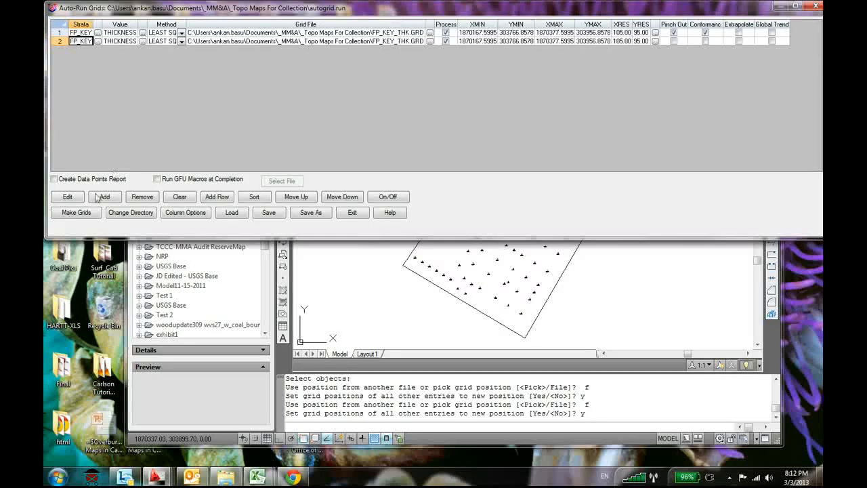
Change the second FP_KEY entry's output grid file to FP_KEY_THK_no PO.GRD
click(68, 197)
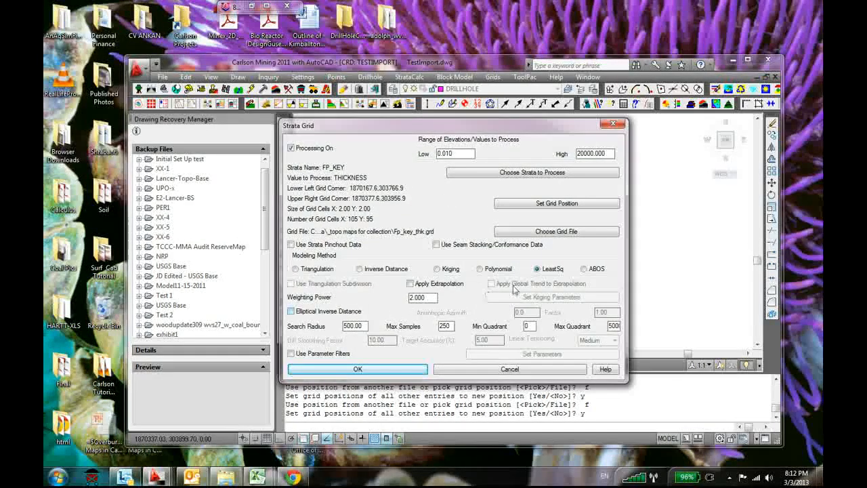
click(550, 233)
click(341, 198)
text(_n.GRD)
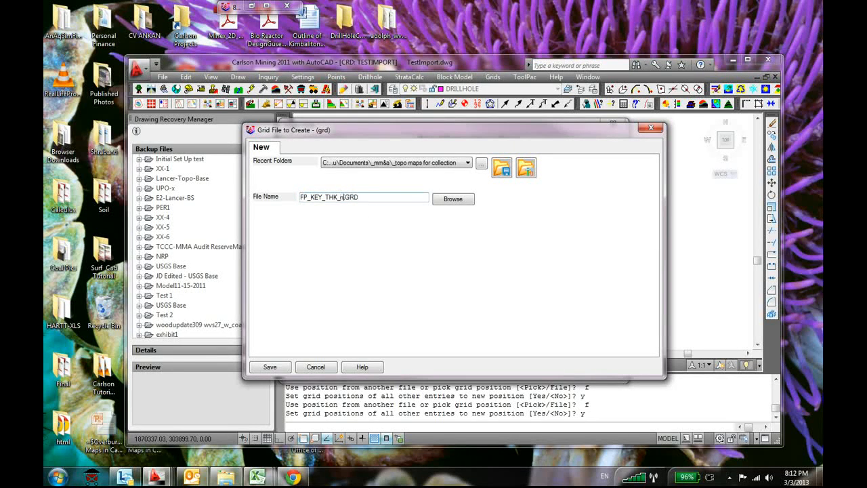
text(o P.)
key(Return)
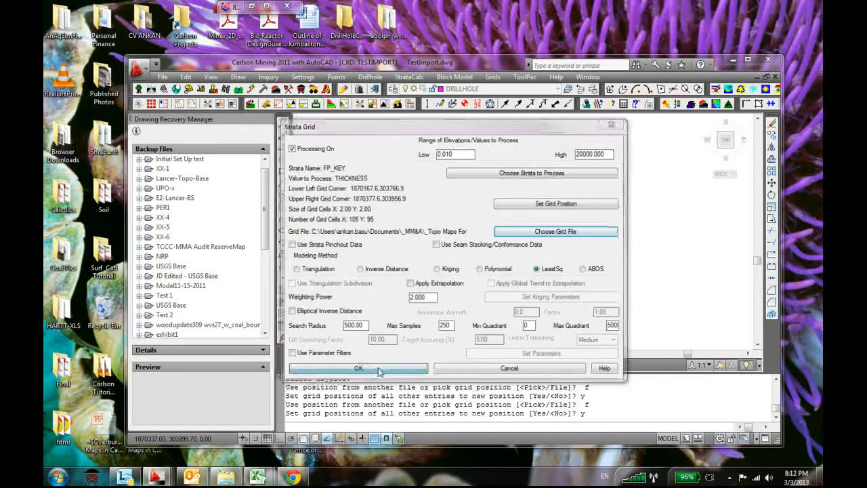
click(379, 369)
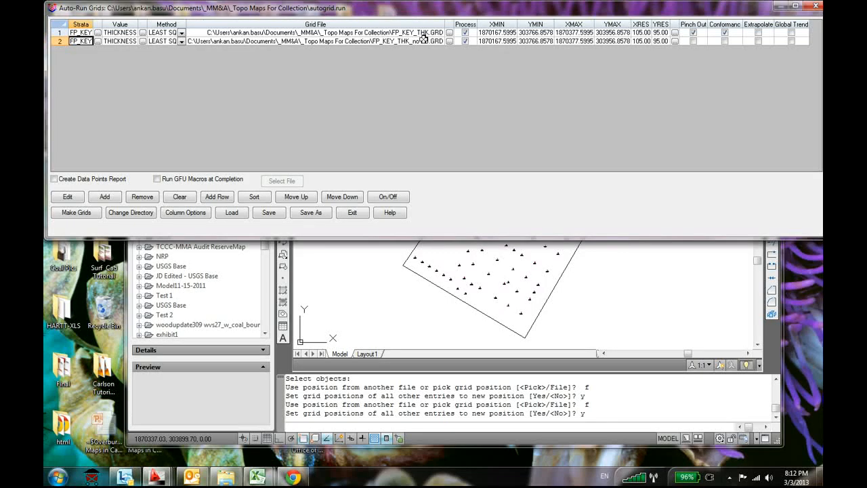
Make the grids for both auto-run entries and close the auto-run grid list
click(70, 216)
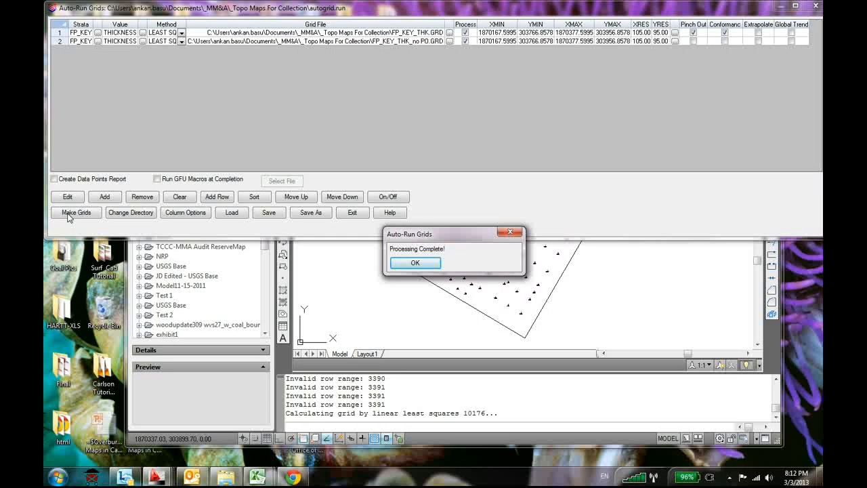
click(415, 263)
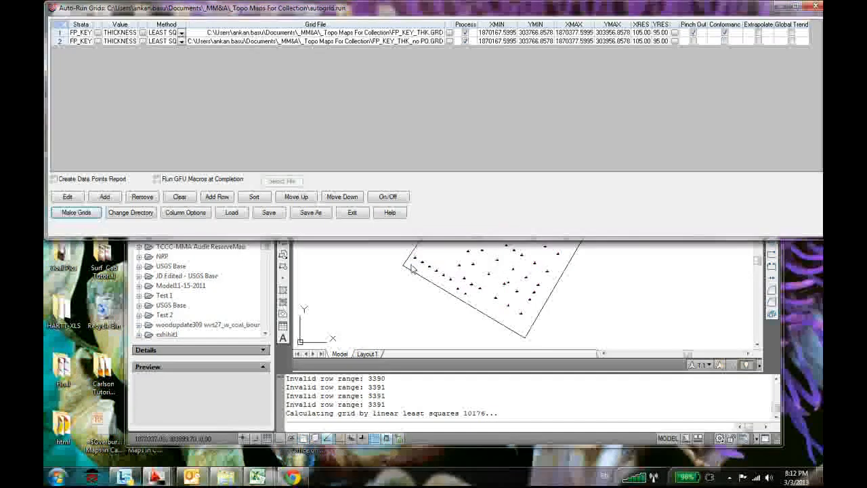
click(352, 212)
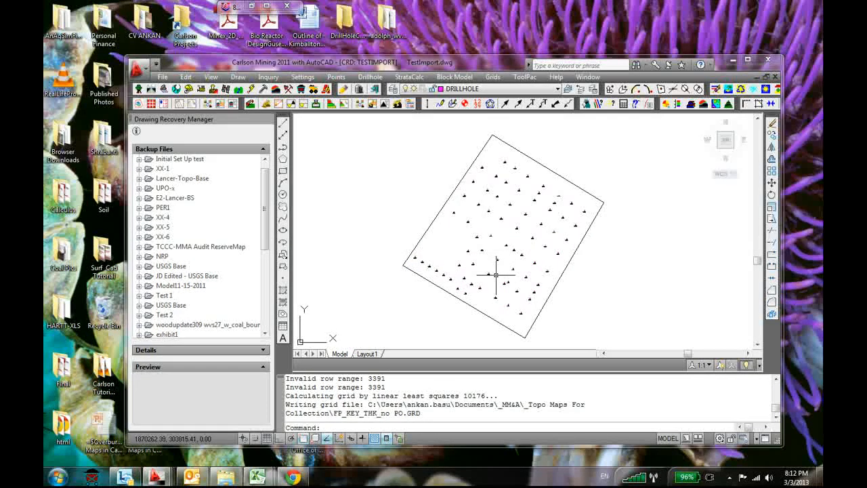
Contour FP_KEY_THK.GRD with no perimeters on layer TH2_cont at a 1.0 interval, from the default starting depth to an ending depth of 6
click(492, 77)
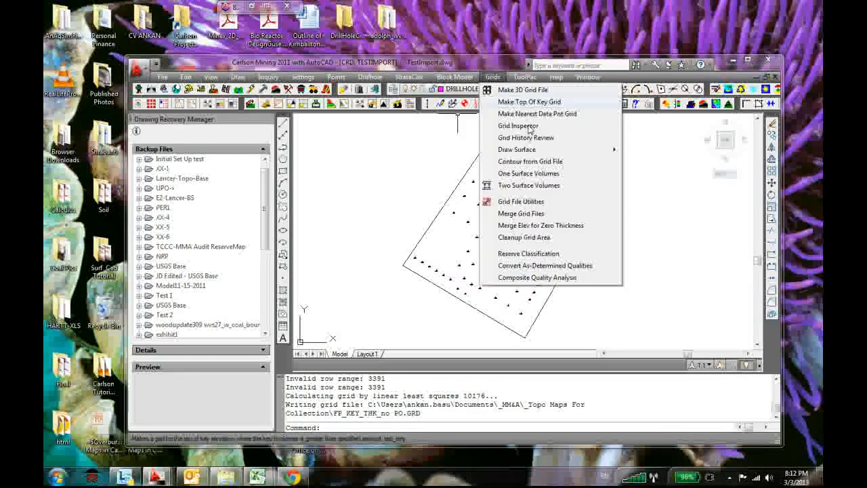
click(547, 163)
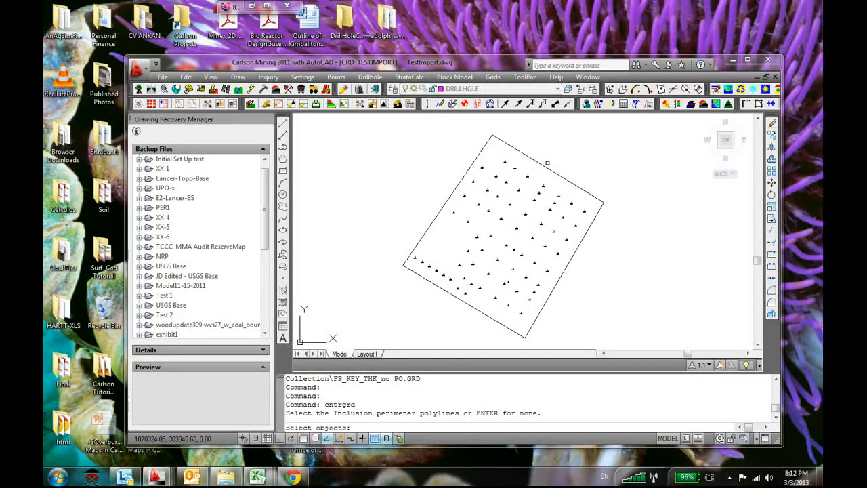
key(Return)
key(Return)
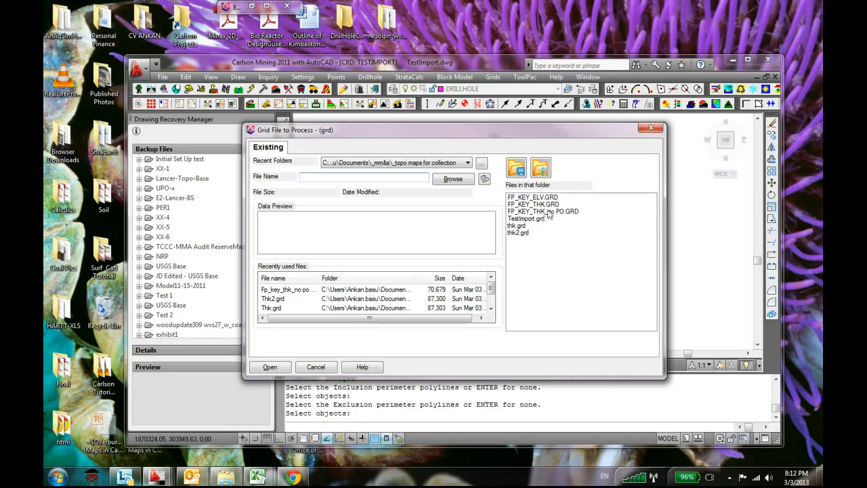
click(545, 203)
click(269, 366)
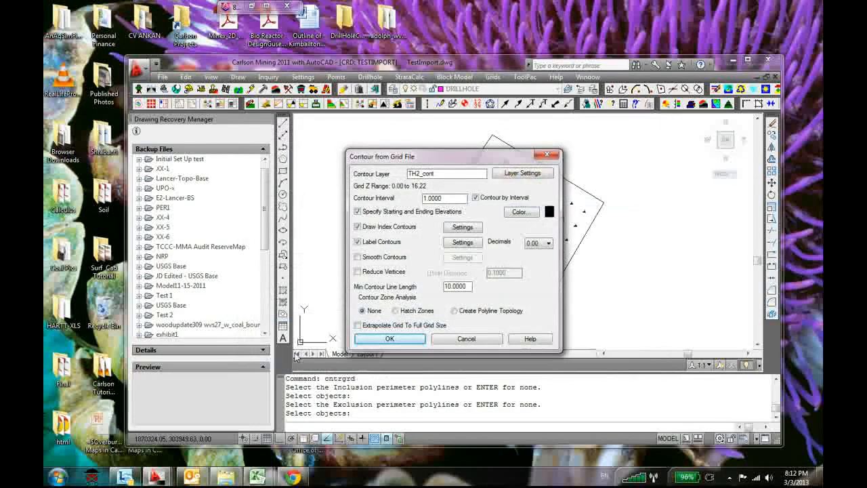
click(381, 342)
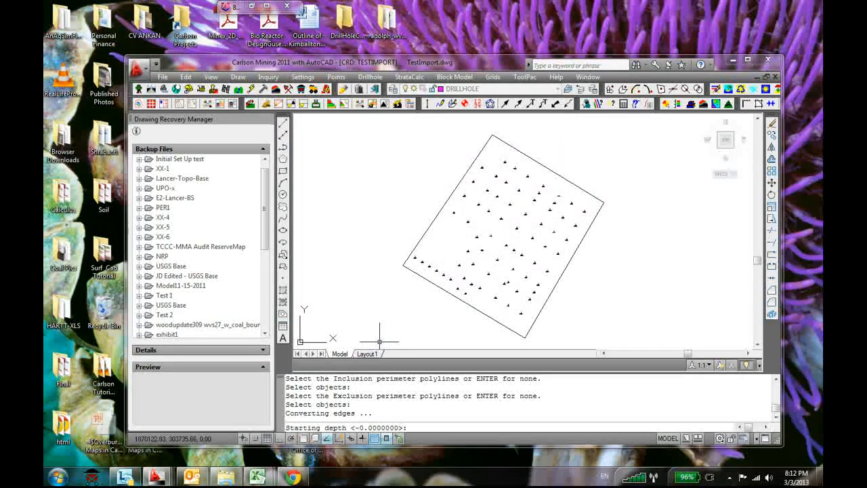
key(Return)
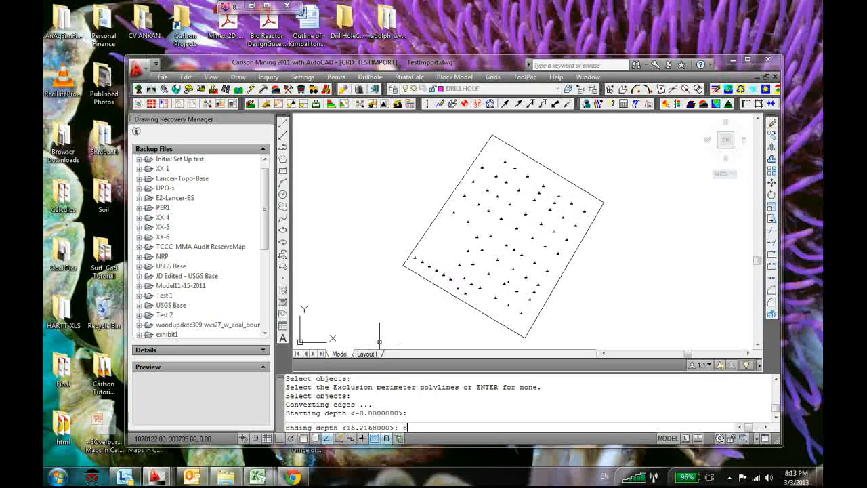
text(6)
key(Return)
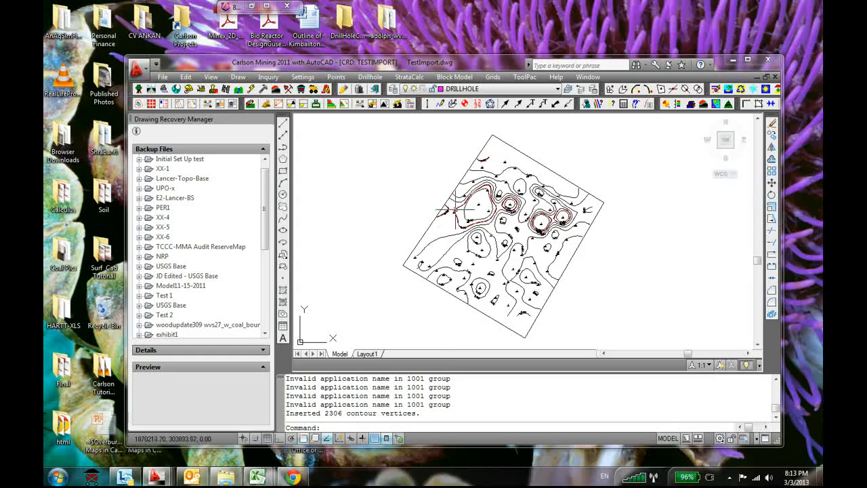
Examine the new thickness contours and their labels around the drillholes, especially the closed index contours inside the boundary
scroll(464, 210, up, 5)
scroll(547, 195, down, 6)
scroll(583, 203, up, 6)
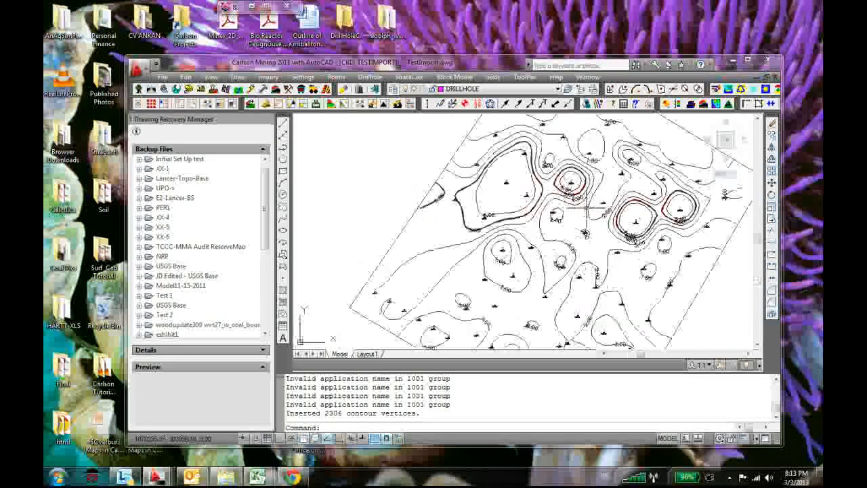
scroll(587, 207, down, 8)
scroll(543, 192, up, 7)
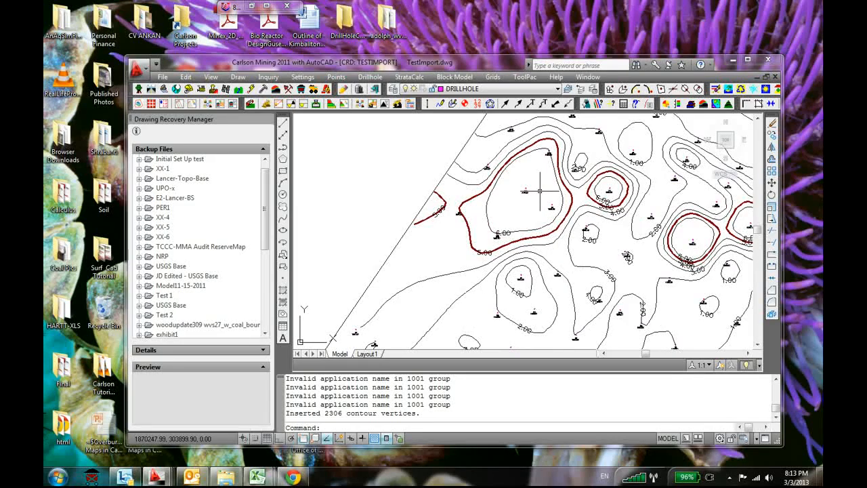
scroll(540, 191, down, 6)
scroll(616, 164, up, 2)
scroll(433, 236, up, 3)
scroll(434, 236, down, 1)
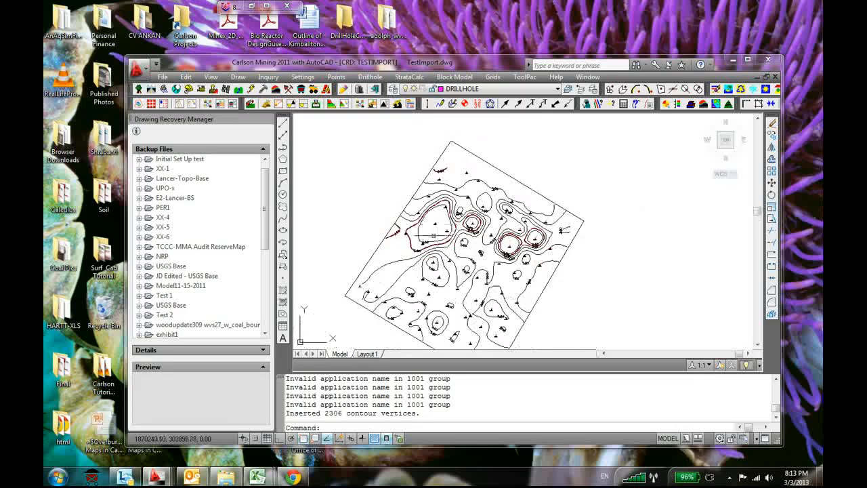
middle_drag(433, 236, 453, 210)
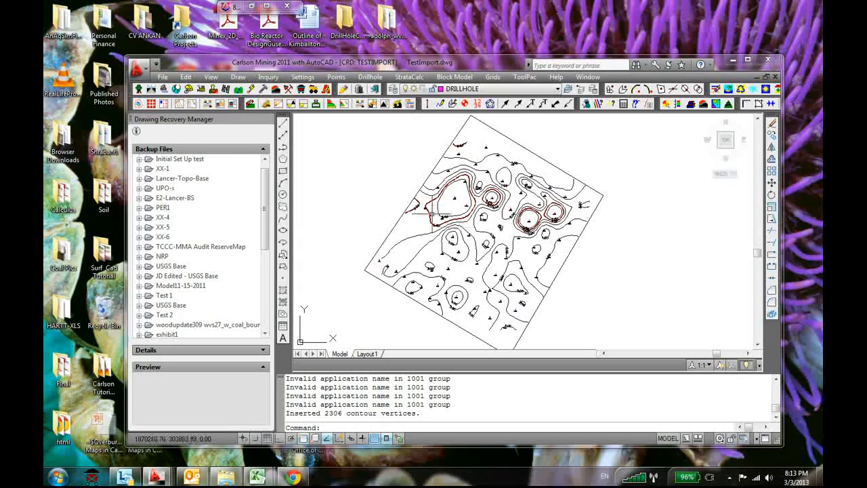
scroll(497, 247, up, 3)
scroll(406, 254, down, 2)
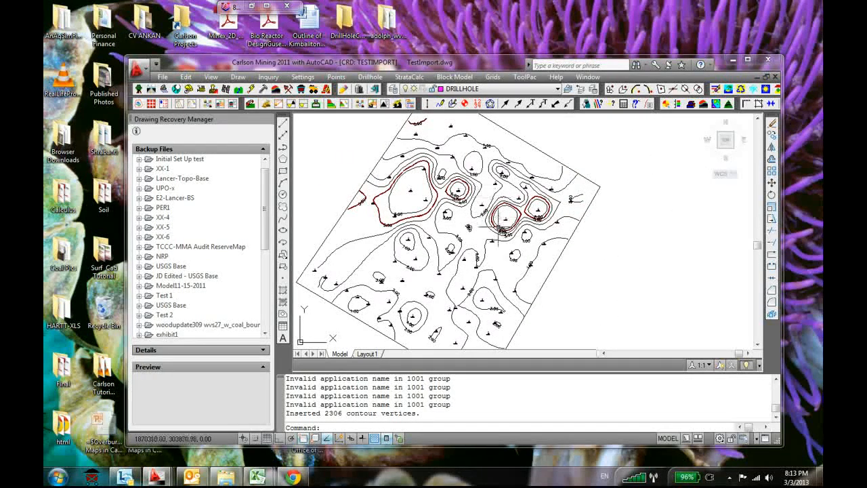
Examine the 1.00 to 3.00 thickness contours in the lower half of the boundary, then compare them with the whole contour map
scroll(420, 308, up, 5)
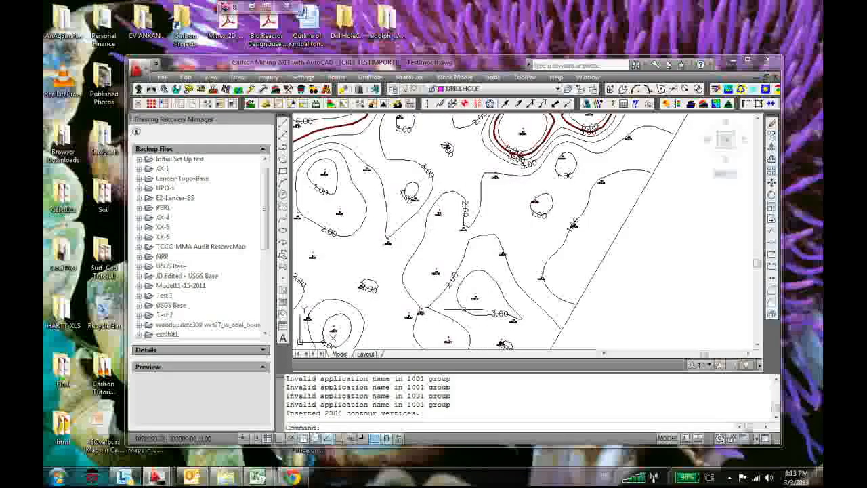
scroll(420, 308, down, 5)
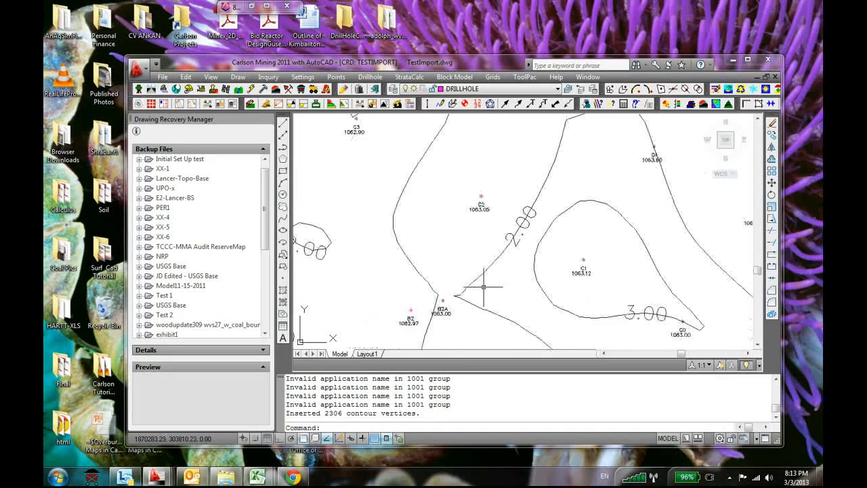
scroll(474, 284, down, 2)
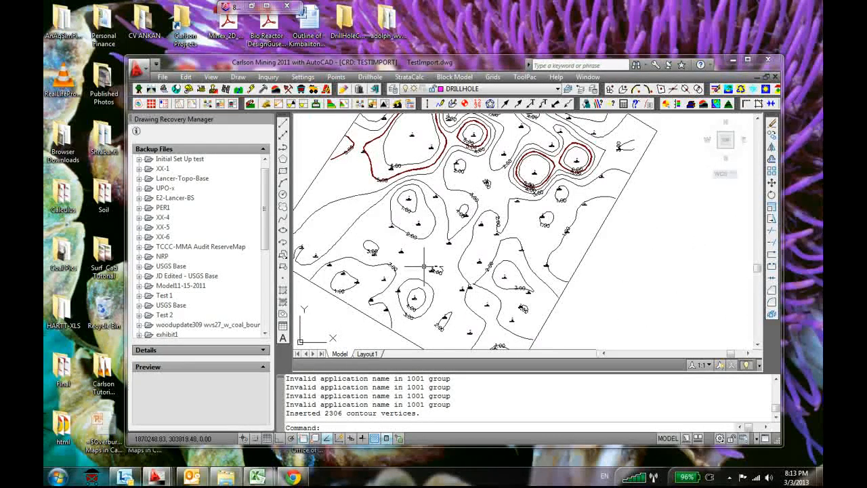
scroll(446, 284, down, 2)
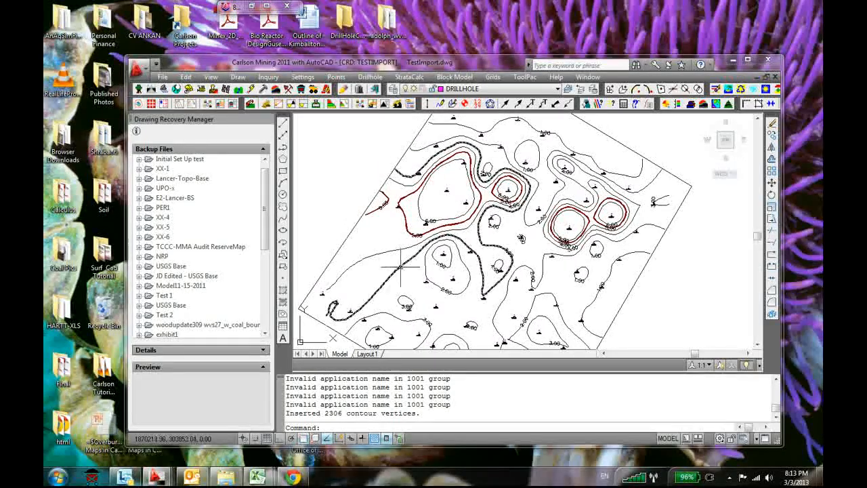
scroll(428, 193, down, 1)
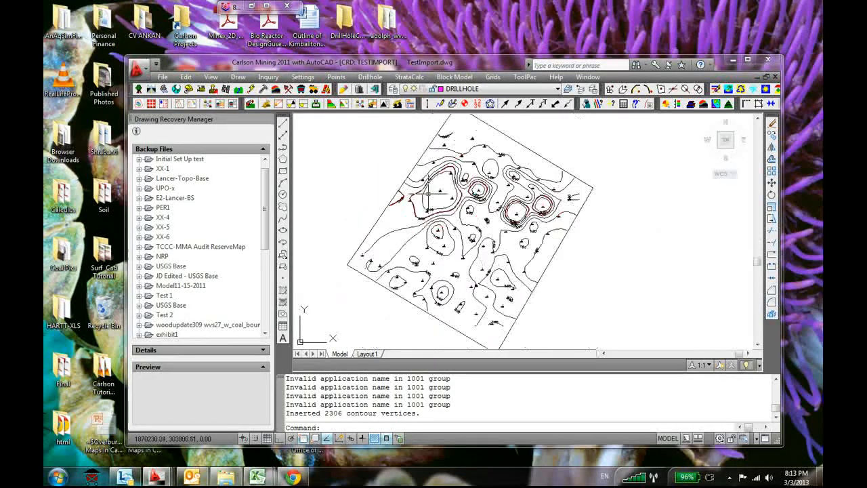
scroll(381, 197, down, 2)
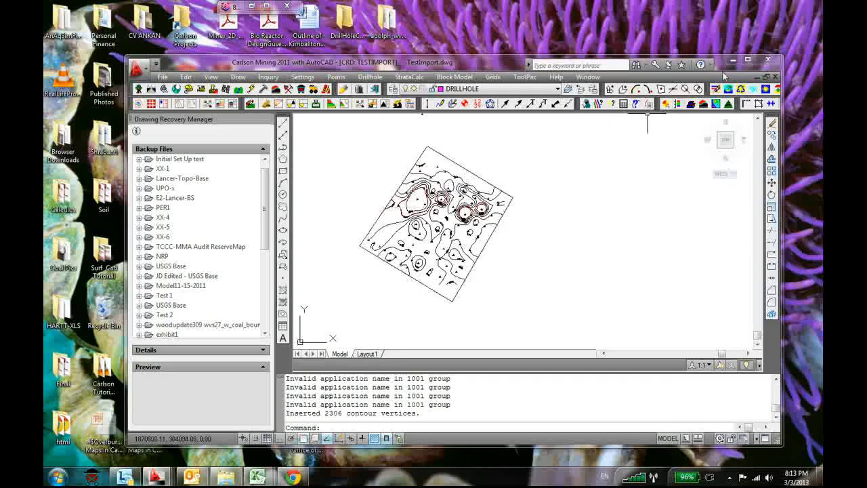
Maximize the program window and undo the thickness contours so only the drillholes and boundary are left
click(745, 61)
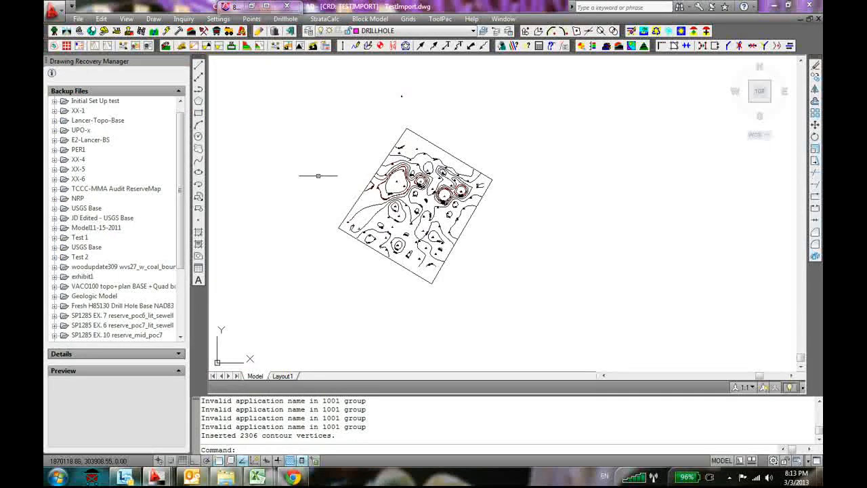
key(ctrl+z)
key(ctrl+z)
key(ctrl+z)
key(ctrl+z)
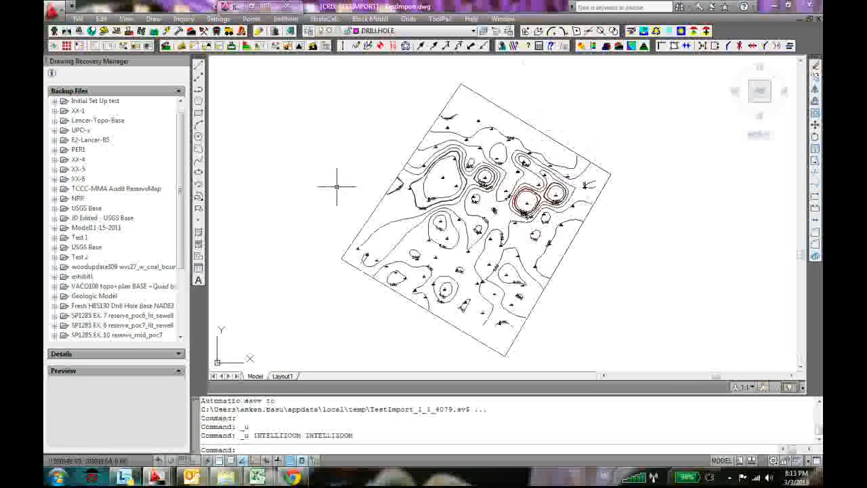
Contour FP_KEY_THK_no PO.GRD with no inclusion or exclusion perimeters, accepting the default contour settings and the default starting and ending depths
click(334, 19)
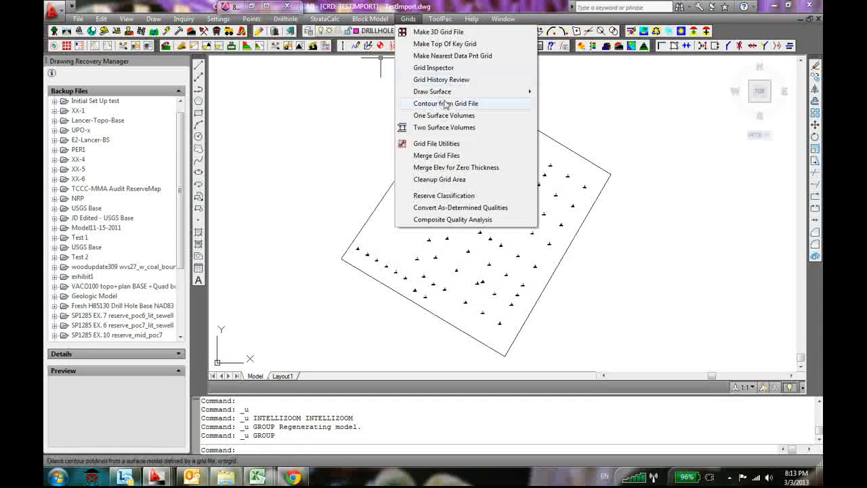
click(446, 104)
key(Return)
key(Return)
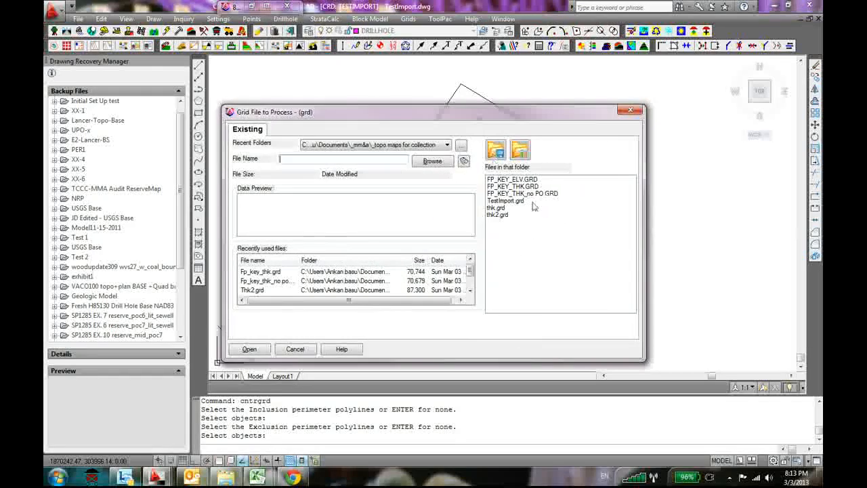
click(534, 194)
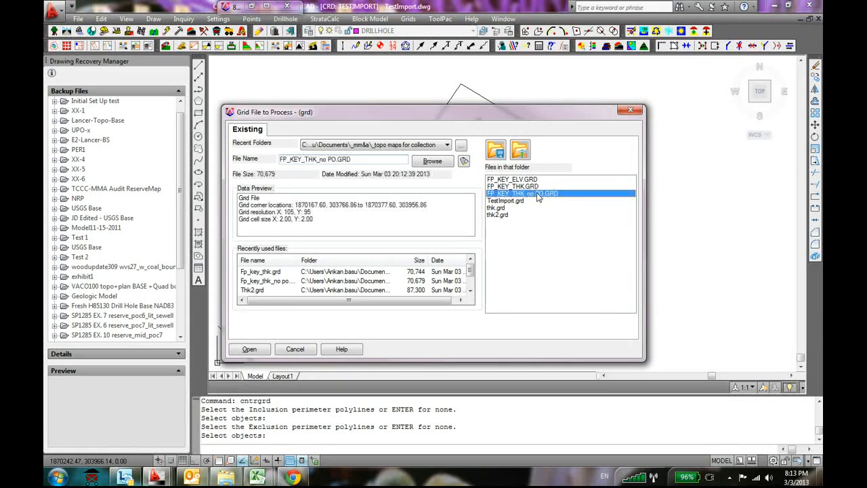
click(251, 348)
click(369, 321)
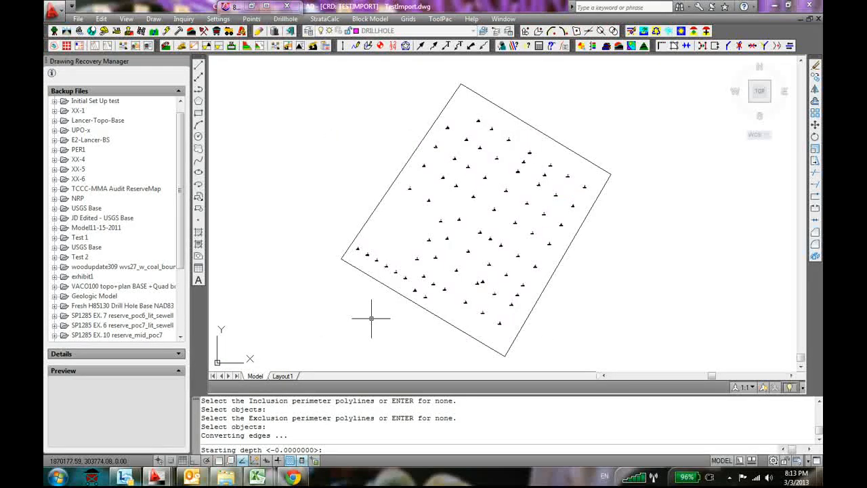
key(Return)
key(Return)
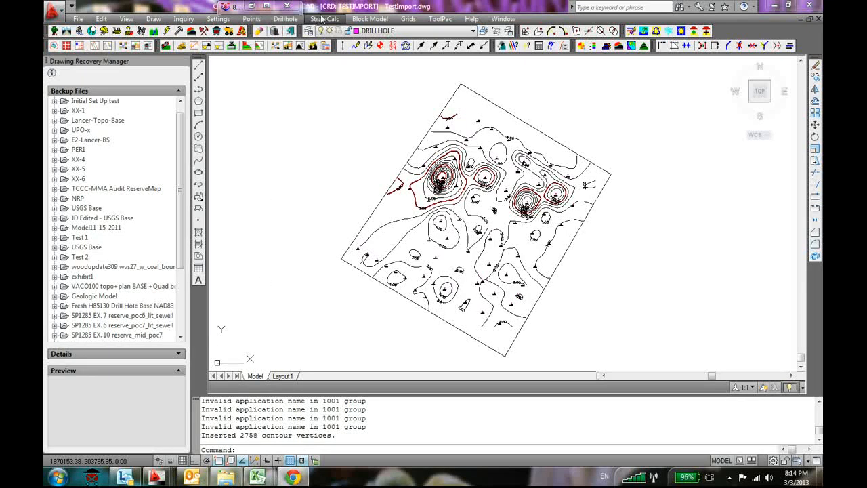
Start making strata grid files with no fault lines, selecting all objects as the drillhole and strata data
click(407, 20)
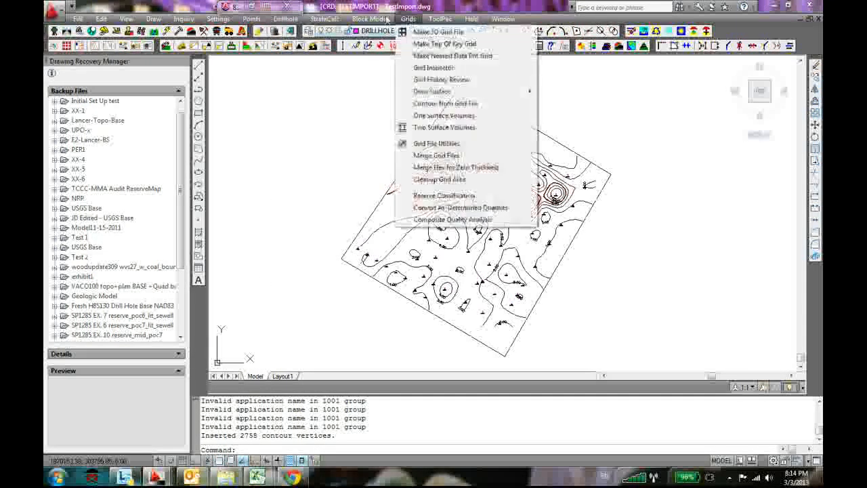
mouse_move(345, 98)
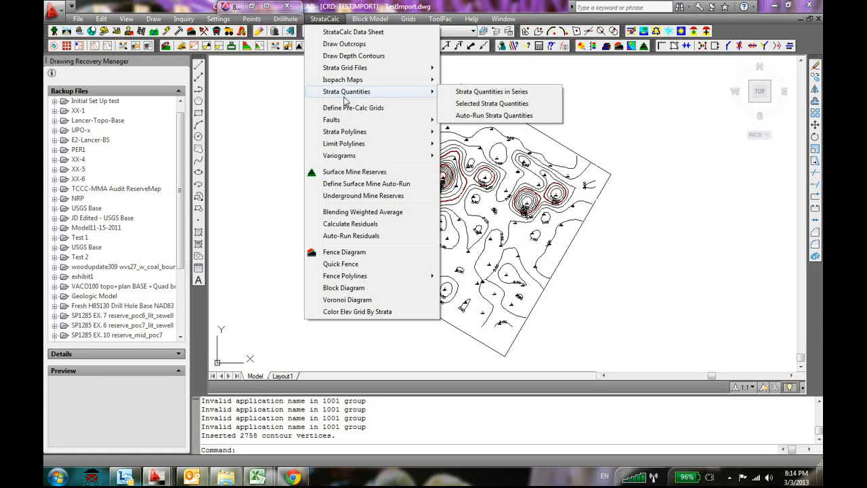
mouse_move(381, 70)
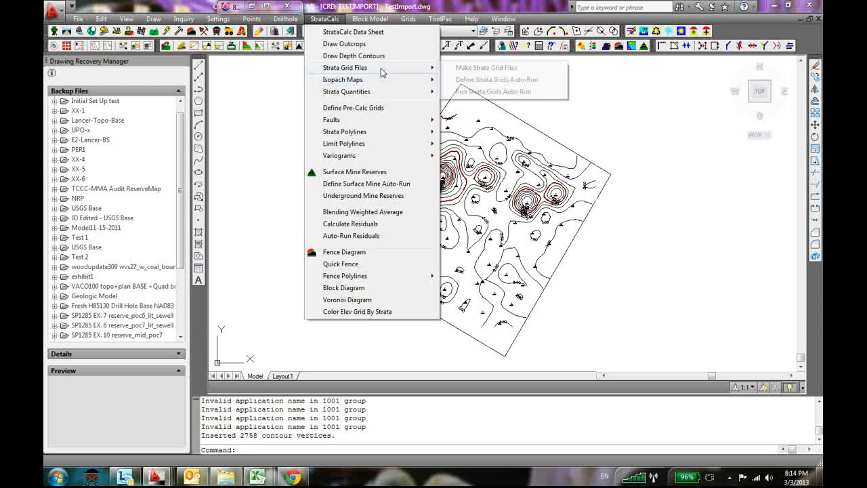
click(463, 69)
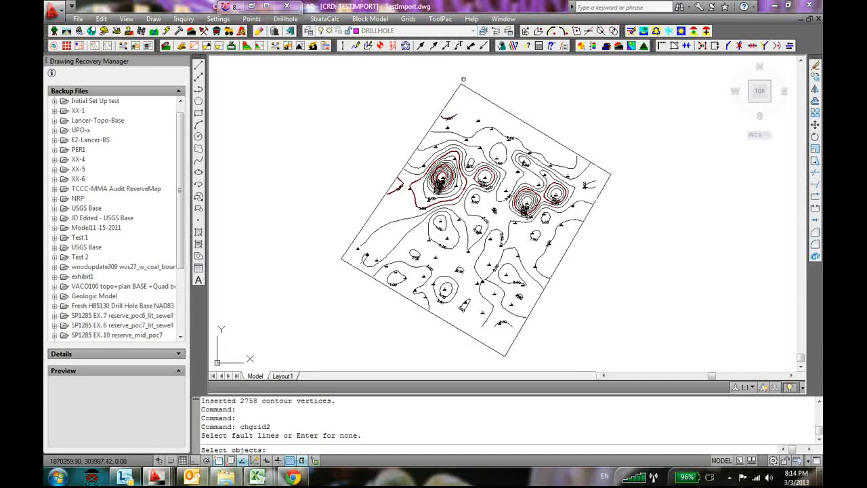
key(Return)
text(all)
key(Return)
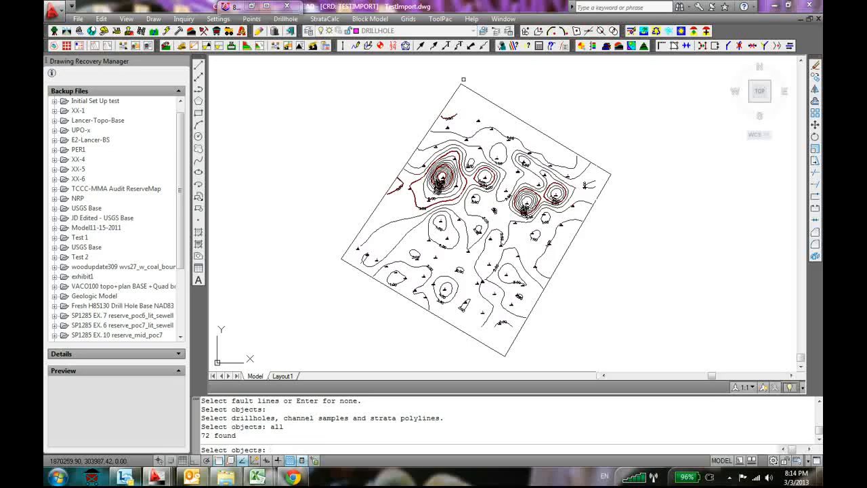
key(Return)
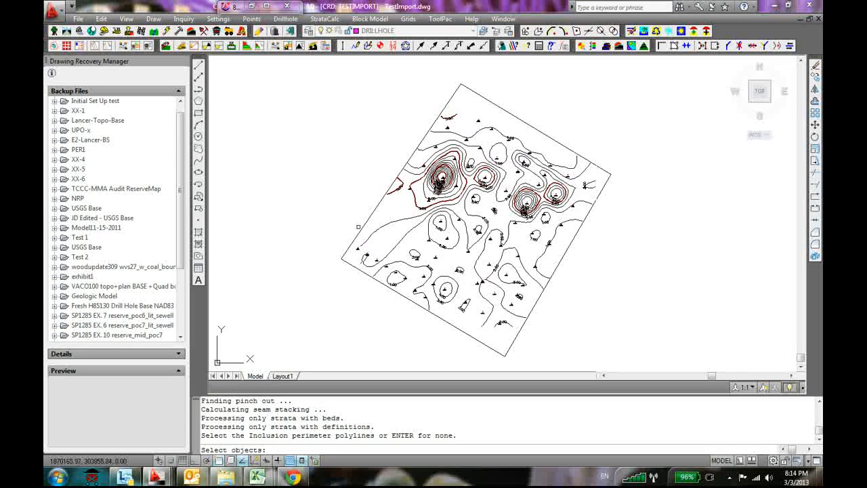
Use the outer boundary polyline as the inclusion perimeter with no exclusion perimeter for the strata grids
click(361, 229)
key(Return)
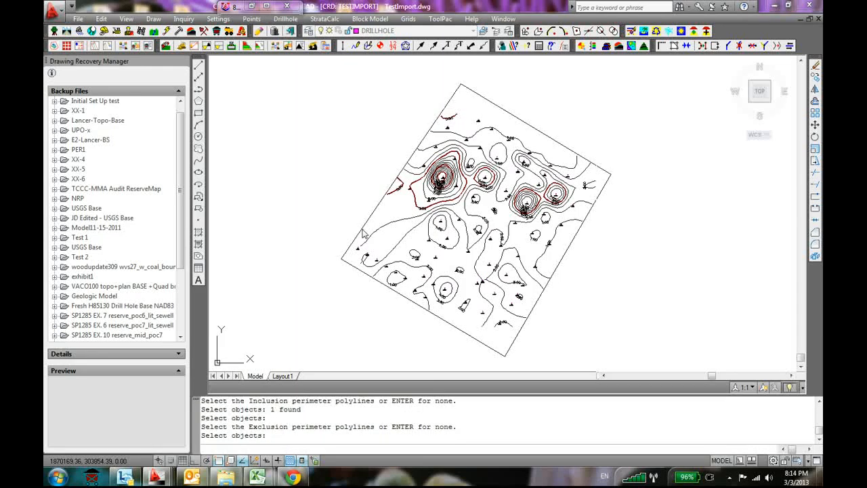
key(Return)
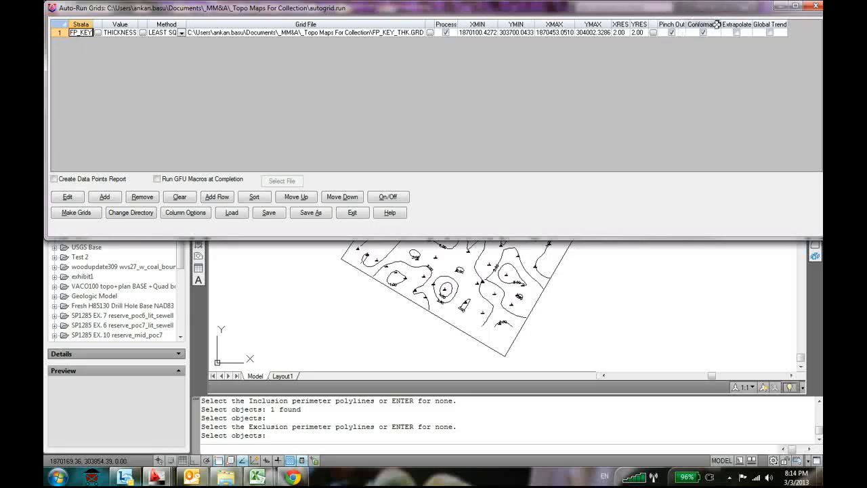
Enable Global Trend for the thickness entry and add an FP_KEY bottom elevation entry using LeastSq, pinchout and conformance data, with grid file FP_KEY_ELV.GRD
click(769, 33)
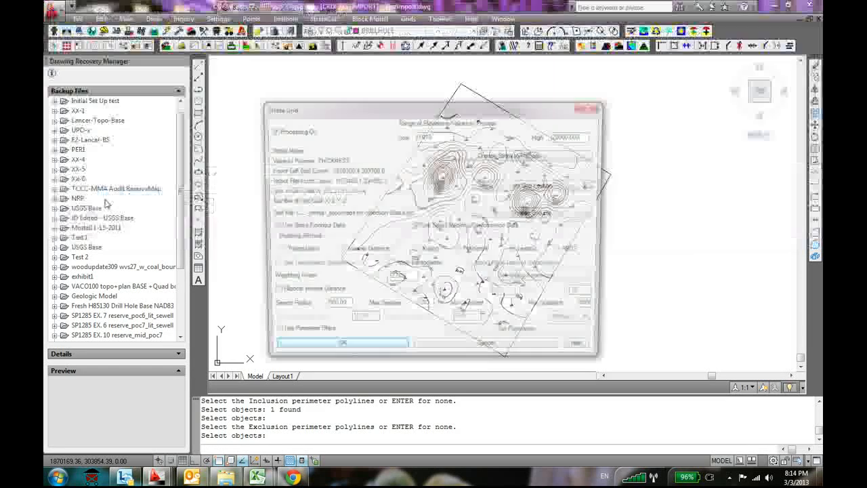
click(106, 200)
click(512, 155)
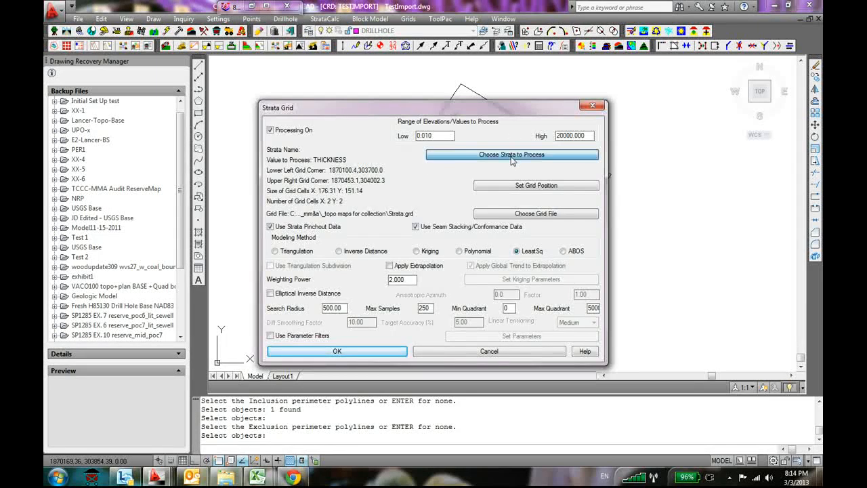
click(378, 329)
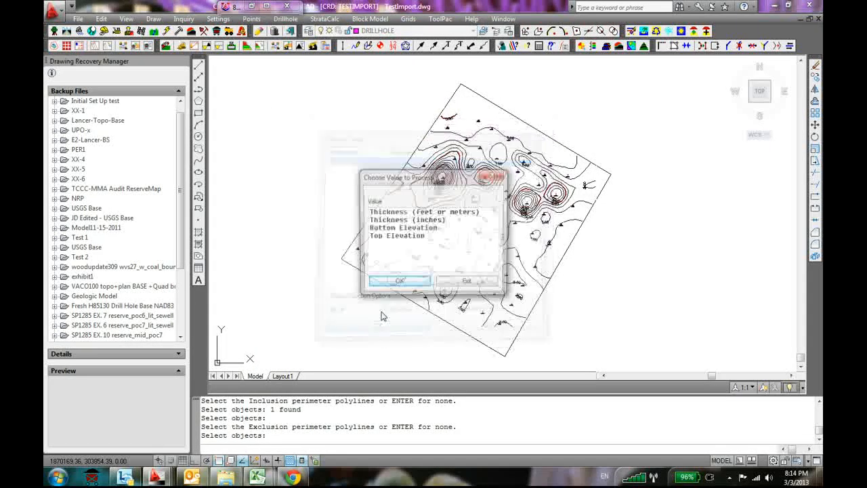
click(412, 229)
click(398, 284)
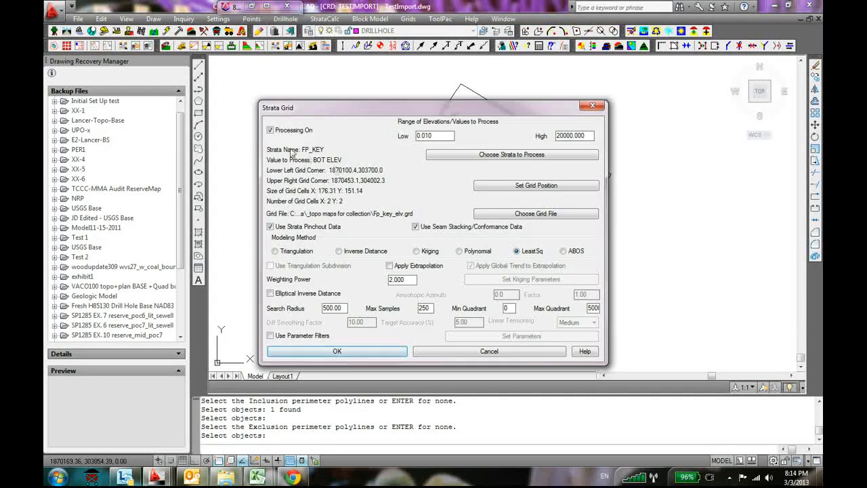
click(338, 351)
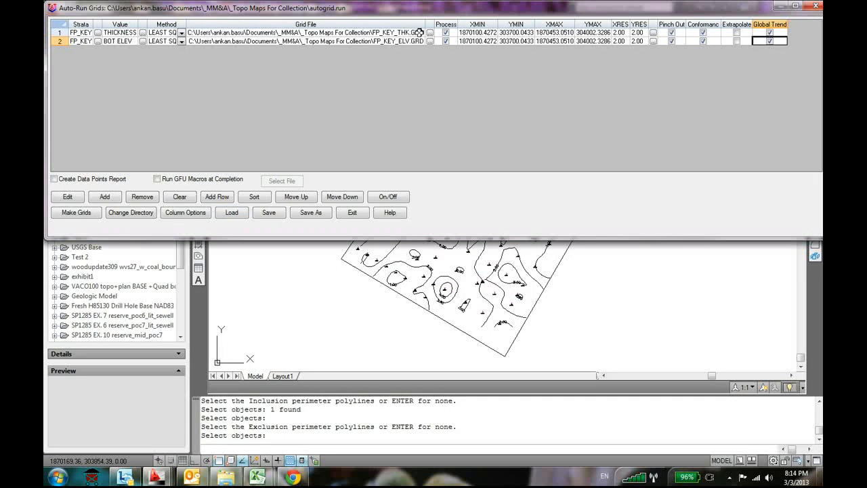
Make the FP_KEY thickness and bottom elevation grids from the auto-run list and close the list
click(376, 34)
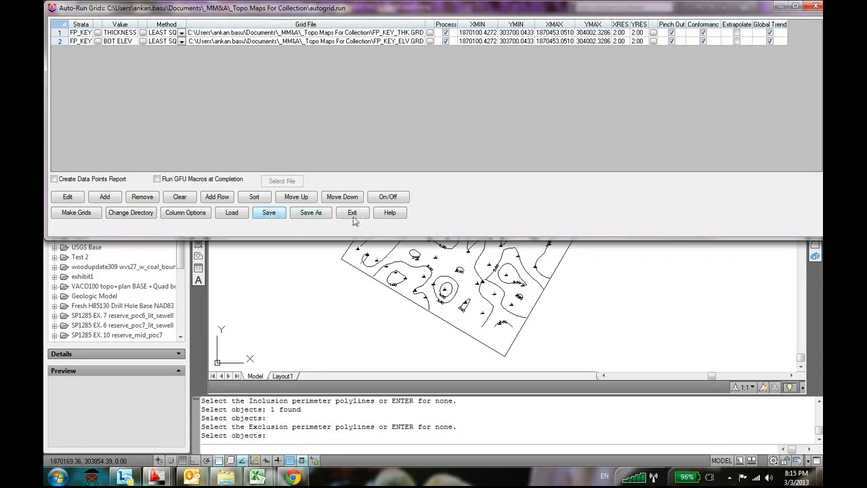
click(75, 213)
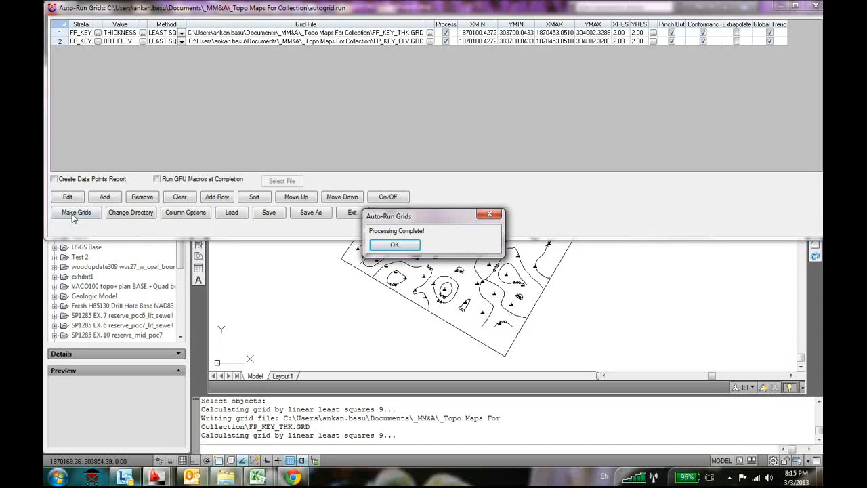
click(383, 245)
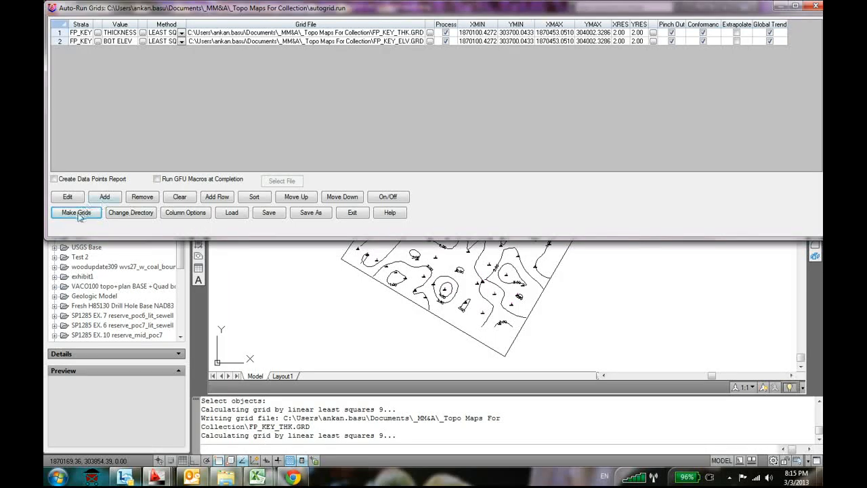
click(352, 212)
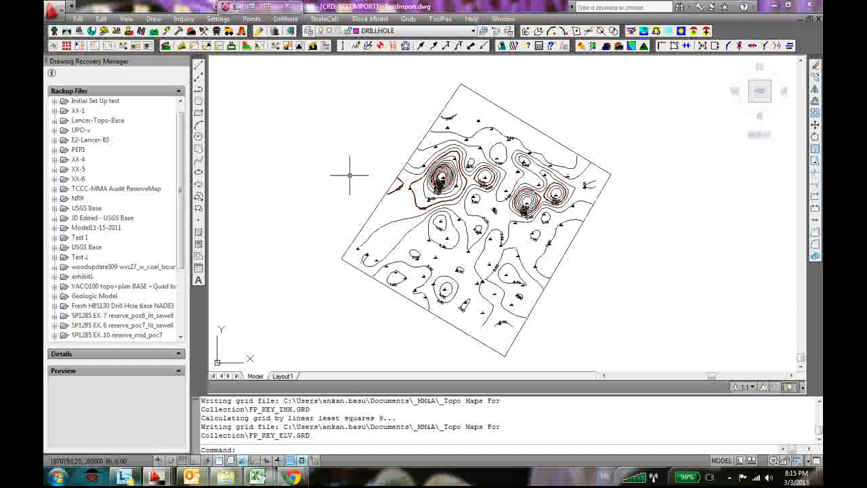
Inspect the closely spaced contours around the thick drillholes and undo the no-pinchout thickness contours
scroll(614, 151, up, 3)
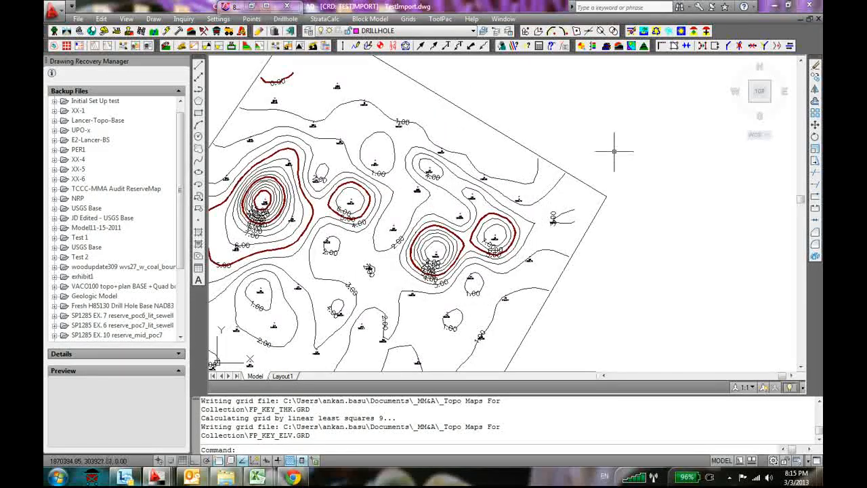
scroll(613, 151, down, 4)
key(ctrl+z)
key(ctrl+z)
key(ctrl+z)
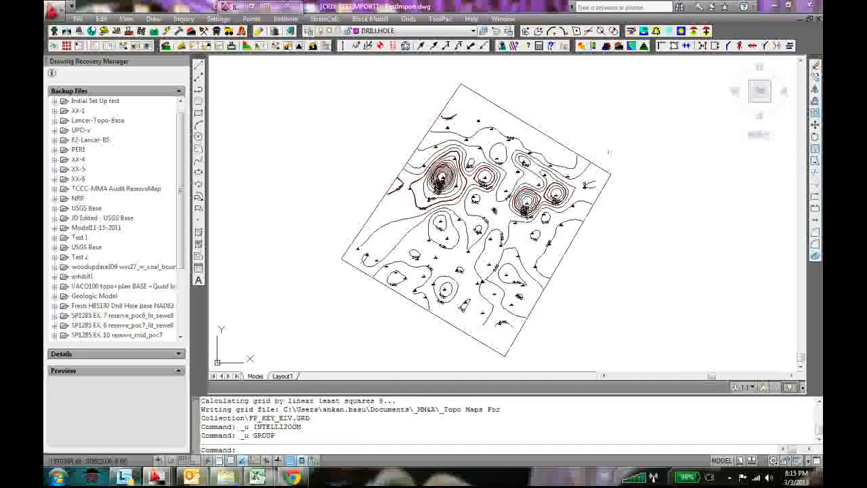
Try contouring the FP_KEY_THK.GRD grid without perimeters using the default settings and depth range, and undo the contours
click(285, 18)
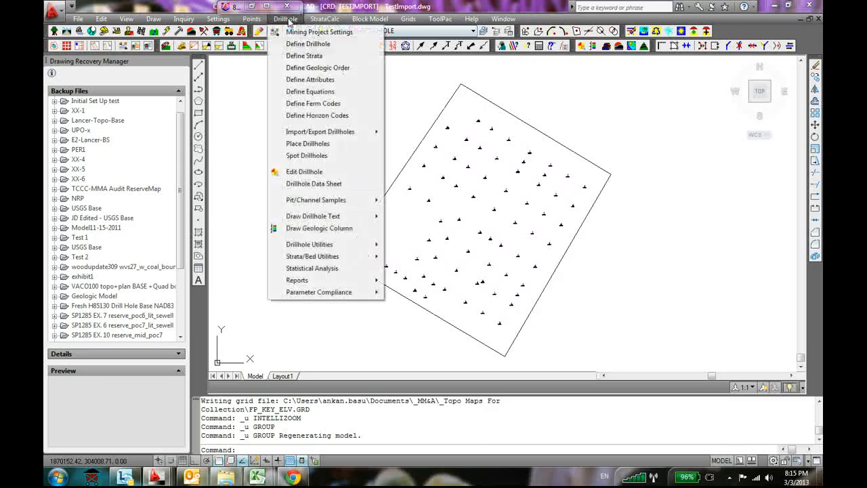
mouse_move(409, 19)
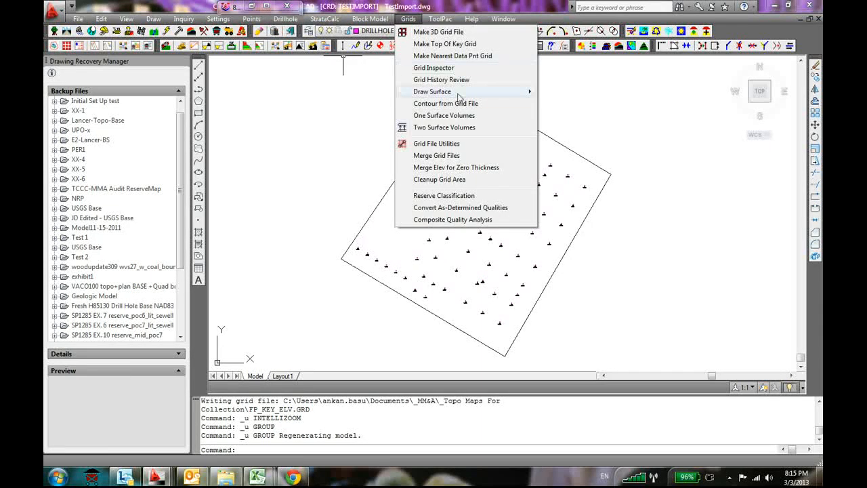
click(462, 104)
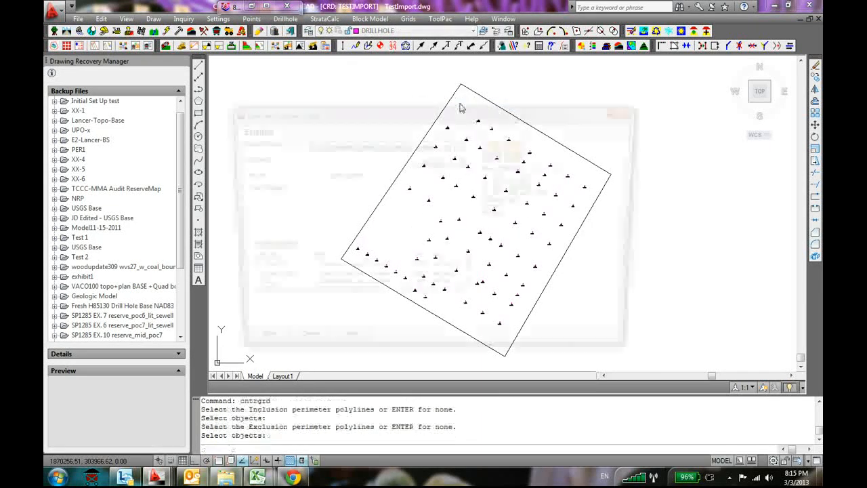
click(515, 186)
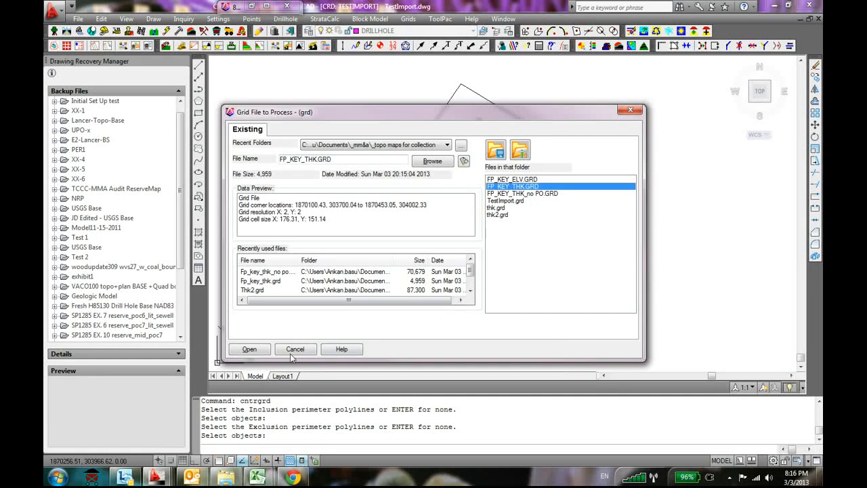
click(249, 349)
click(371, 321)
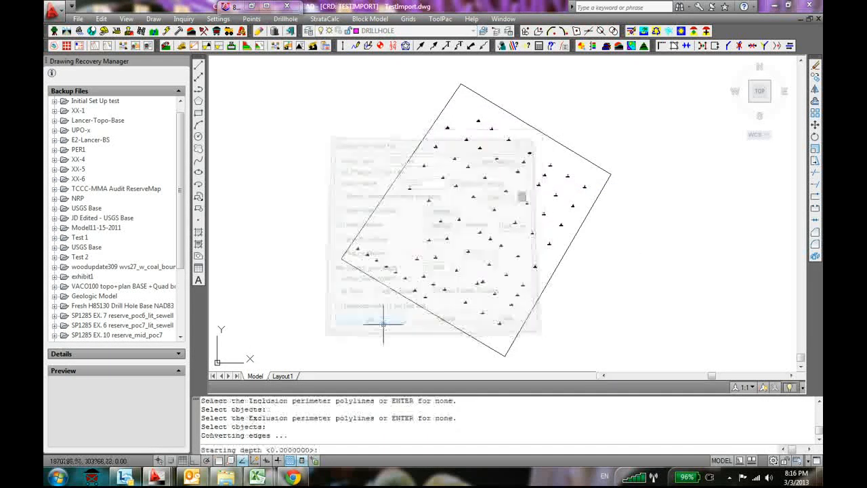
key(Return)
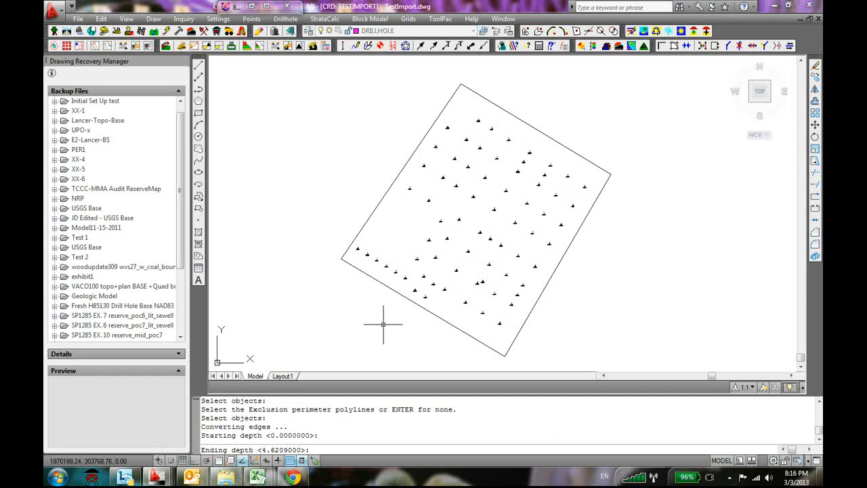
key(Return)
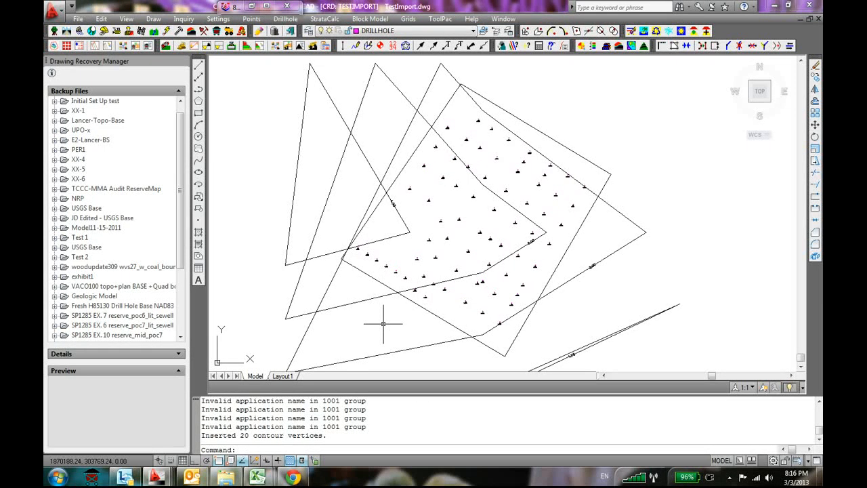
key(ctrl+z)
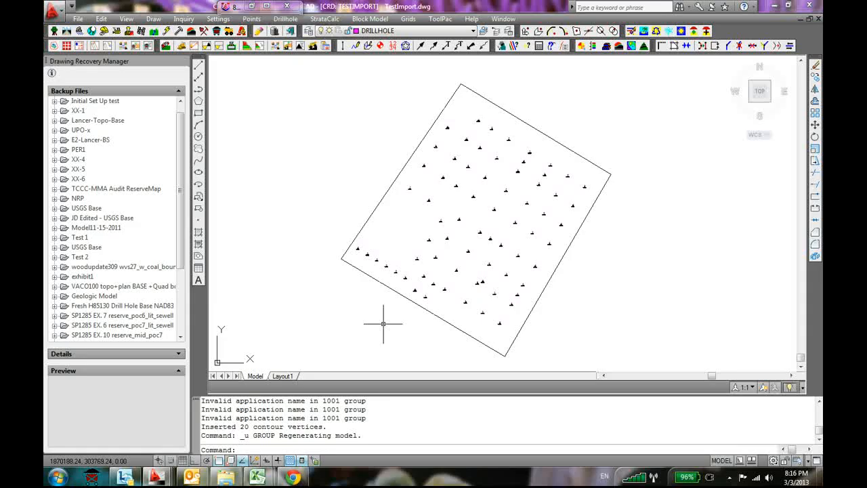
scroll(449, 411, up, 3)
scroll(449, 409, down, 4)
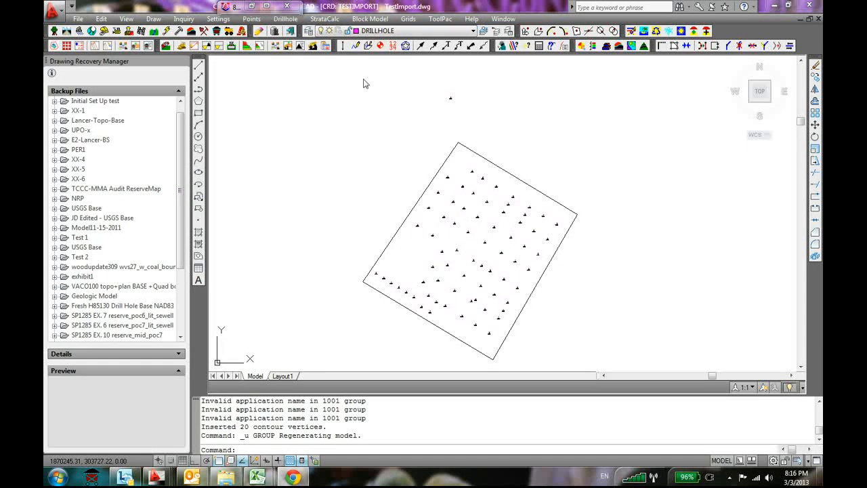
Start defining the strata grids auto-run with no fault lines, selecting all drillholes, channel samples and strata polylines
click(323, 20)
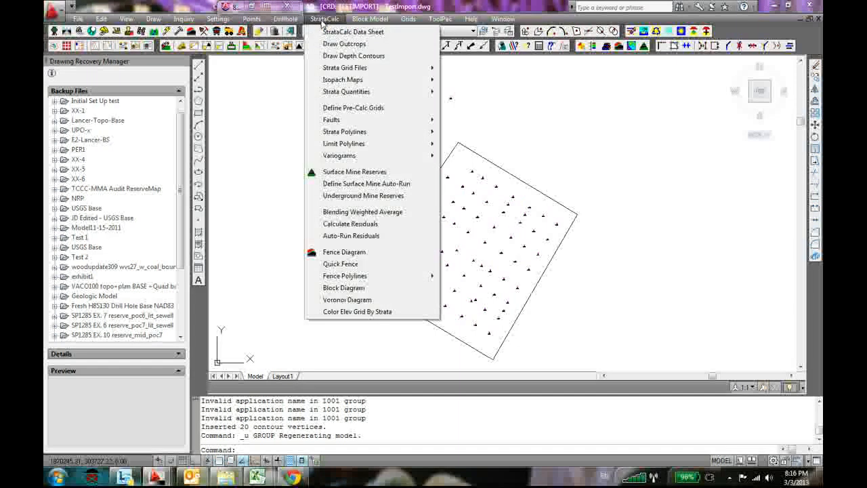
mouse_move(347, 67)
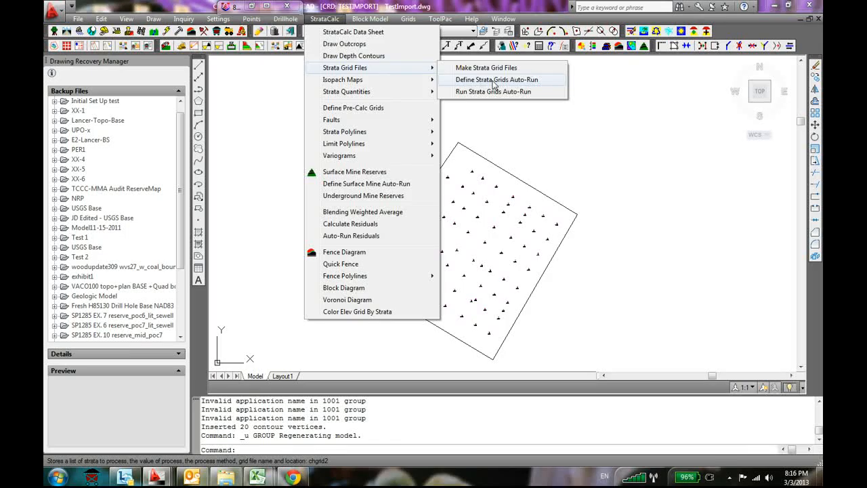
click(494, 80)
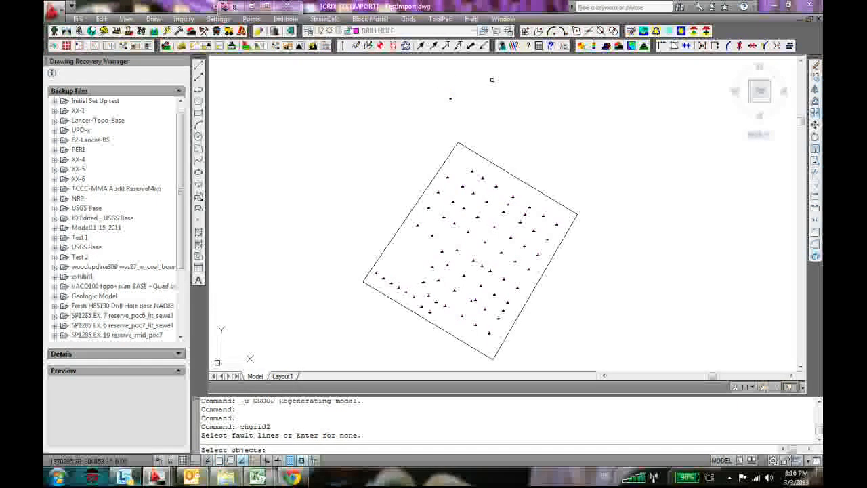
key(Return)
text(all)
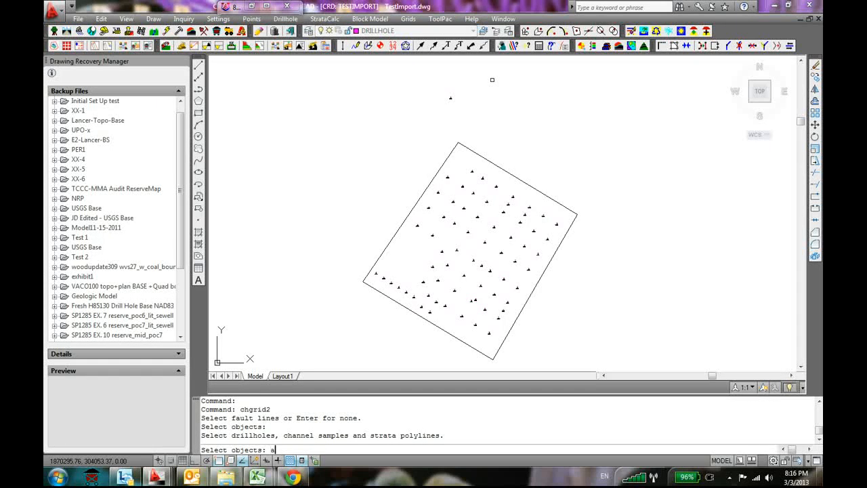
key(Return)
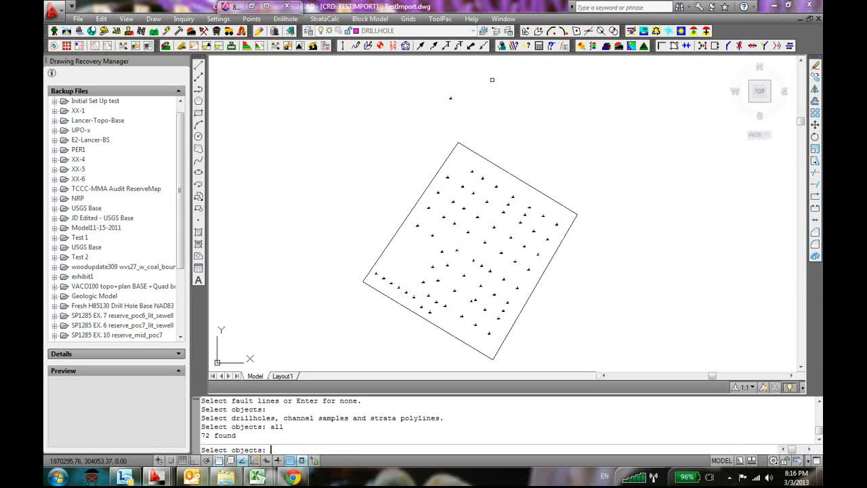
key(Return)
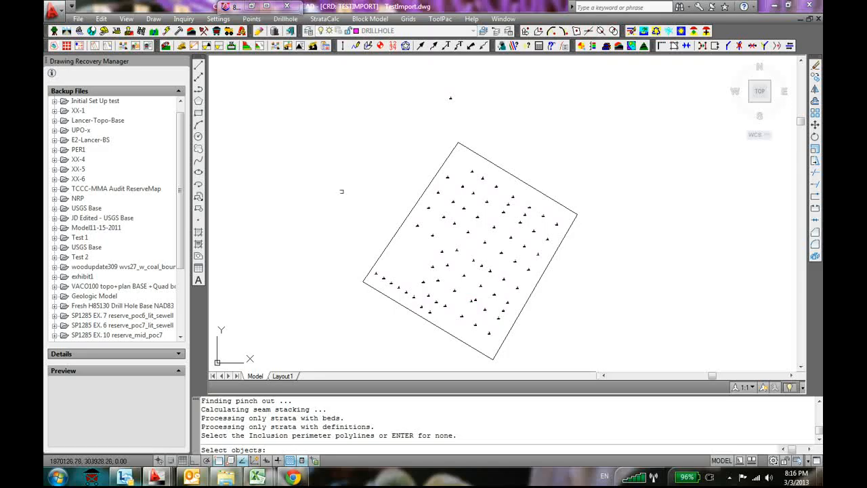
Set the outer boundary polyline as the inclusion perimeter and specify no exclusion perimeter
click(399, 226)
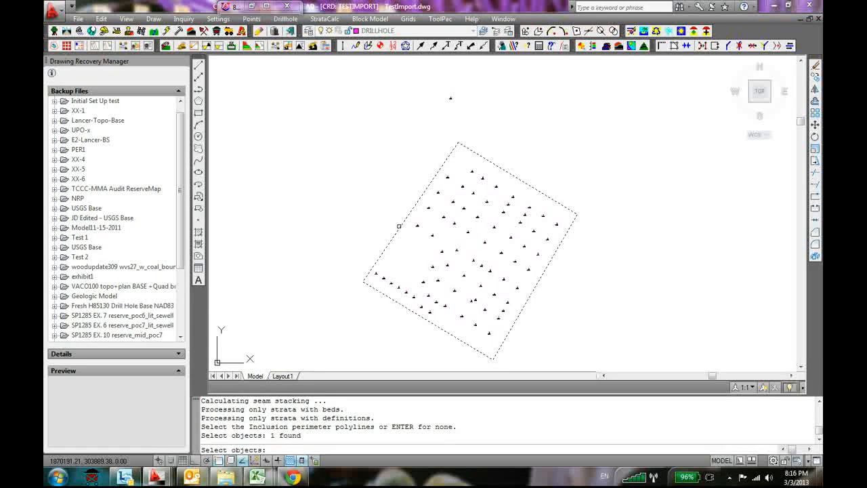
key(Return)
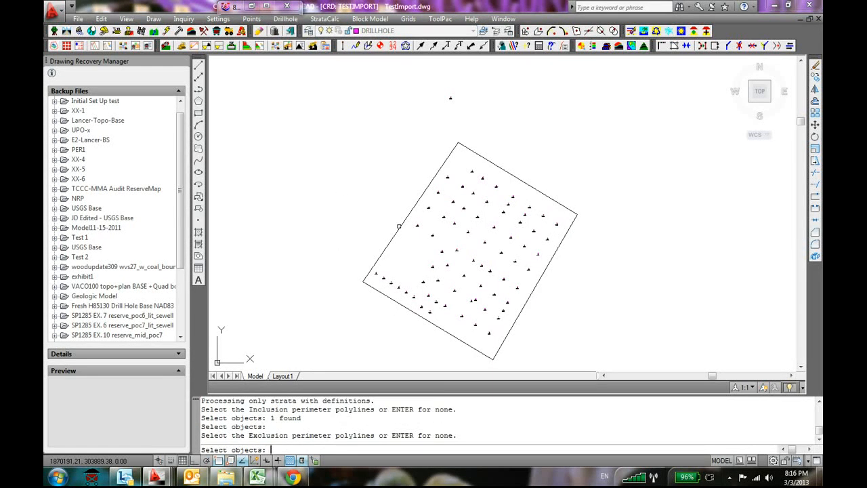
key(Return)
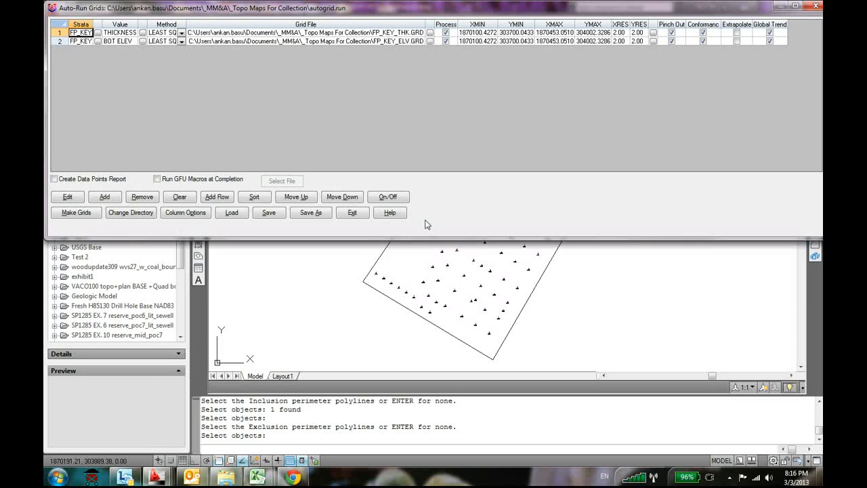
Disable Global Trend for the FP_KEY thickness and bottom elevation entries and save the auto-run list
click(769, 32)
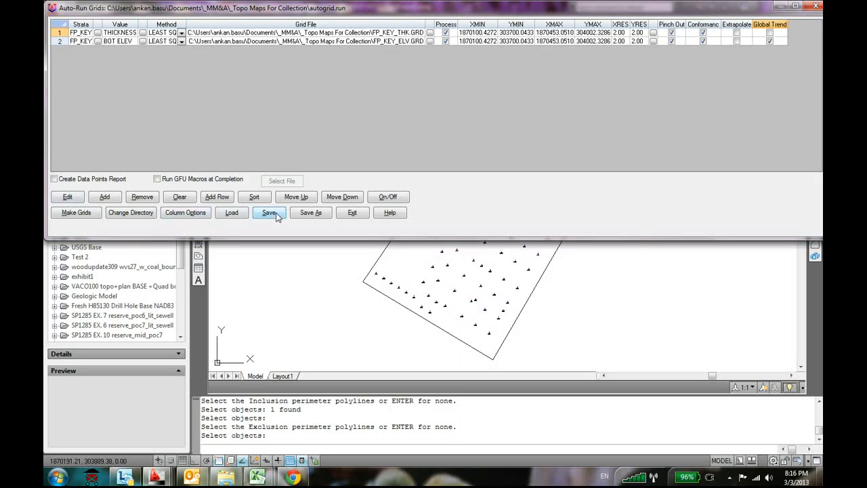
click(769, 41)
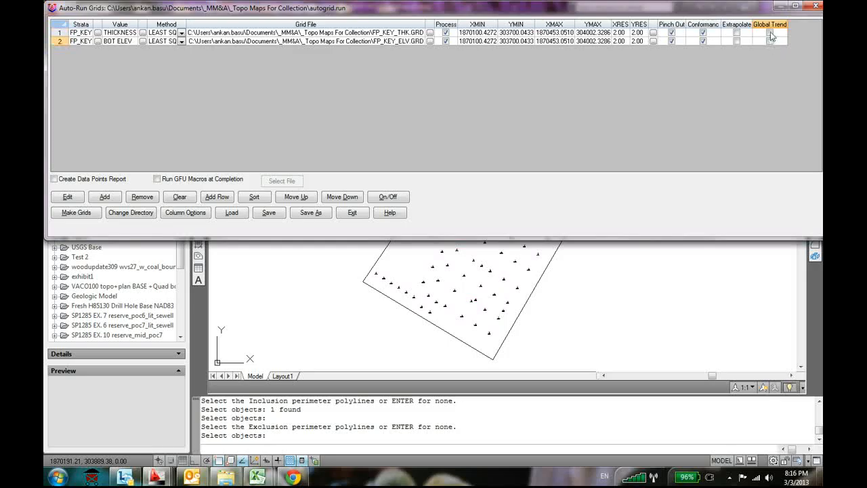
click(270, 213)
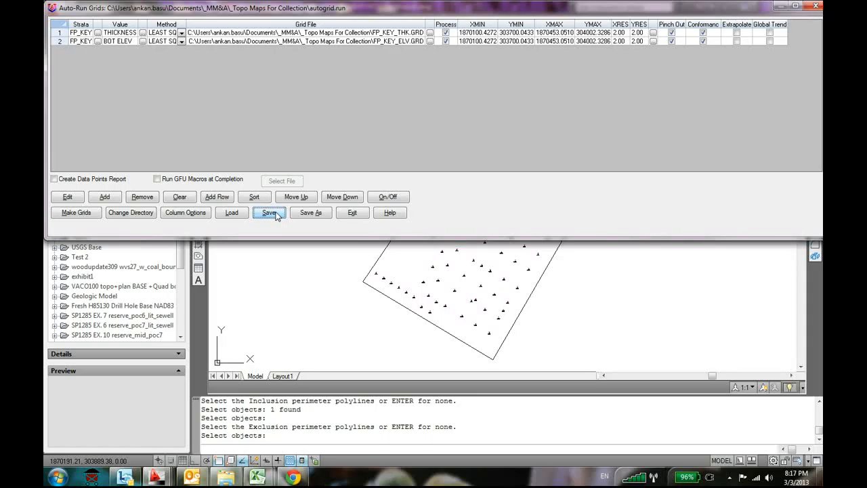
Make the FP_KEY_THK.GRD and FP_KEY_ELV.GRD grids from the saved auto-run list and exit it
click(76, 214)
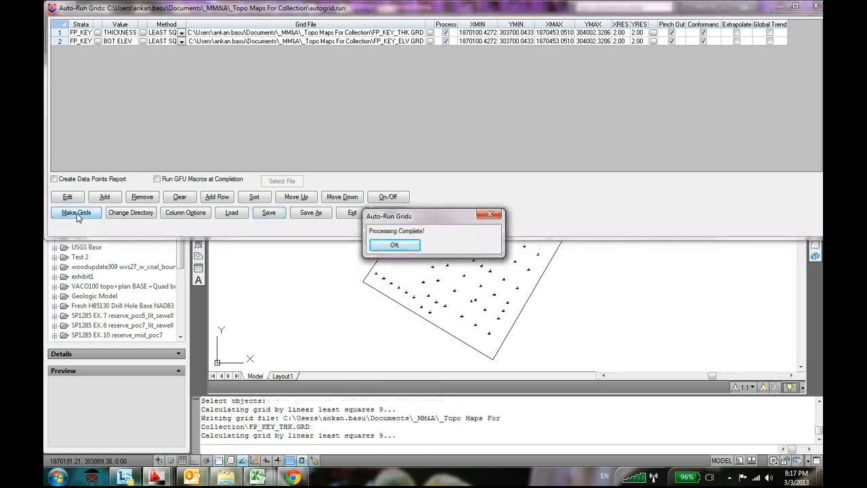
click(393, 245)
click(351, 213)
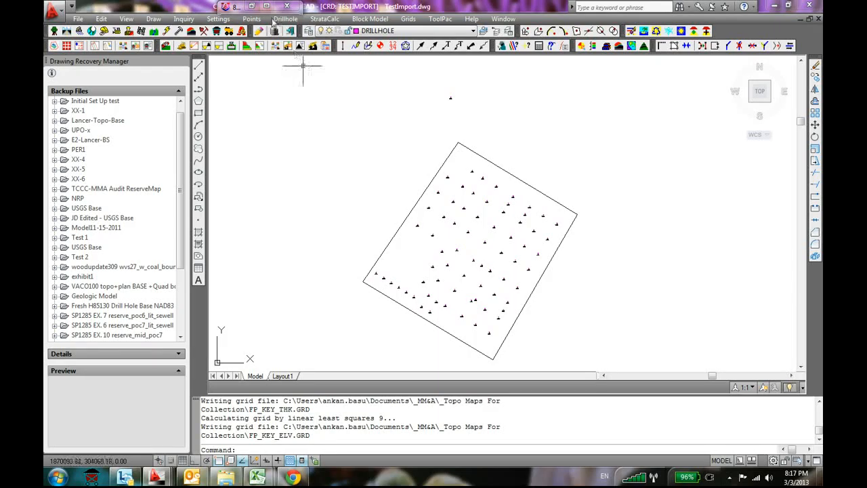
Try contouring the regenerated FP_KEY_THK.GRD grid without perimeters, keeping the default depths, and undo the result
click(408, 18)
mouse_move(444, 92)
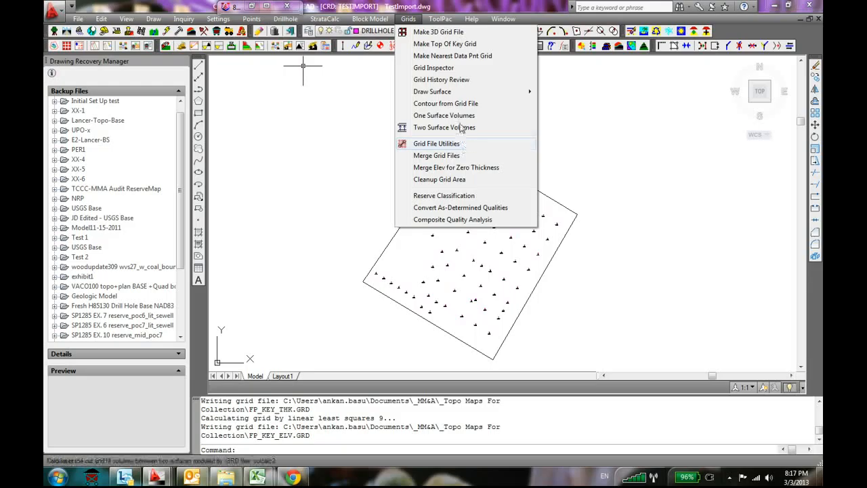
click(459, 106)
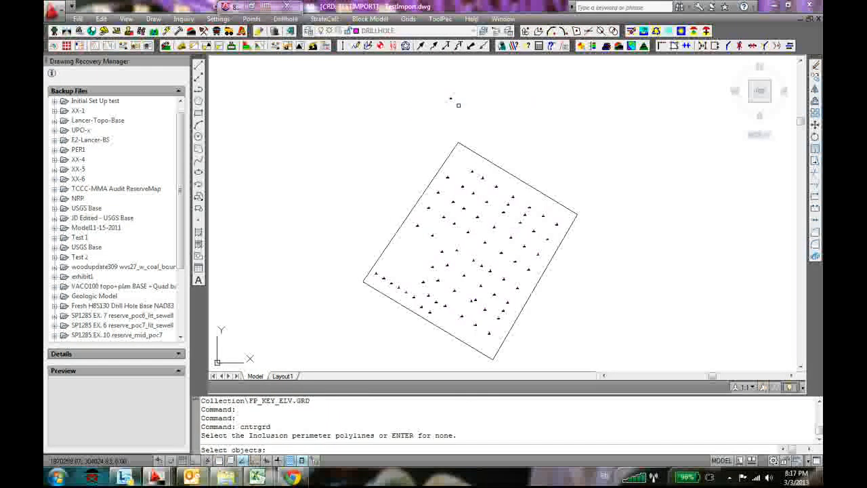
key(Return)
key(Return)
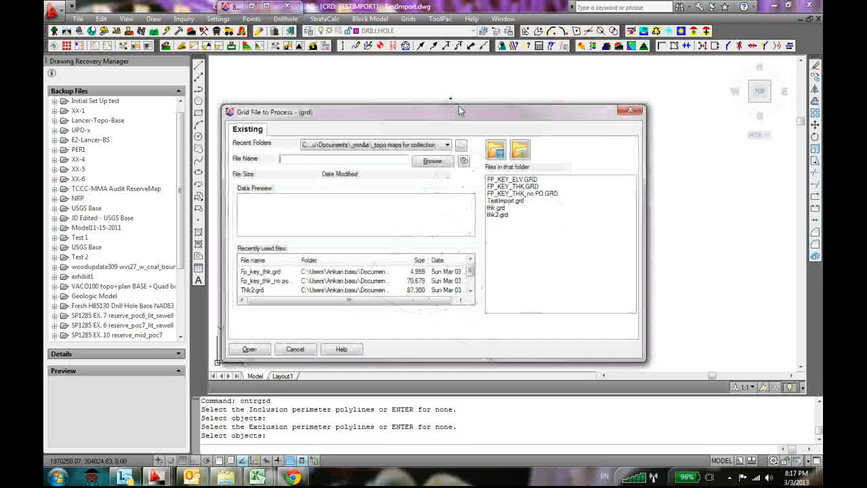
click(513, 186)
click(249, 349)
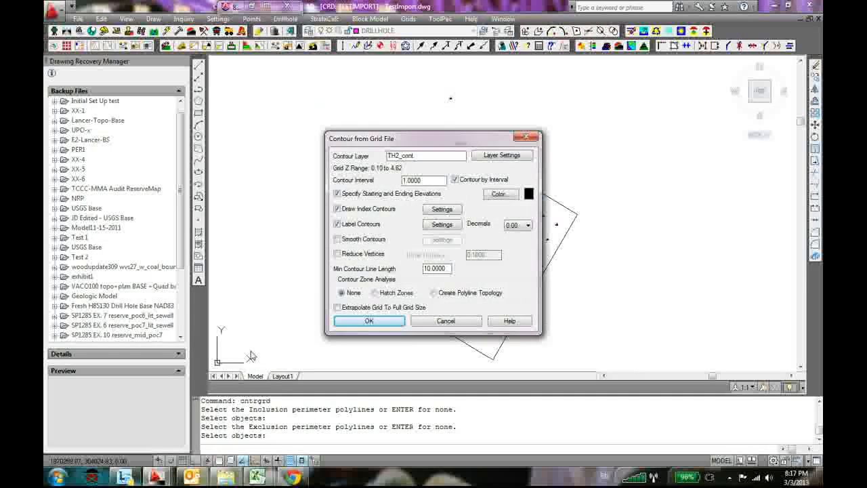
click(372, 319)
key(Return)
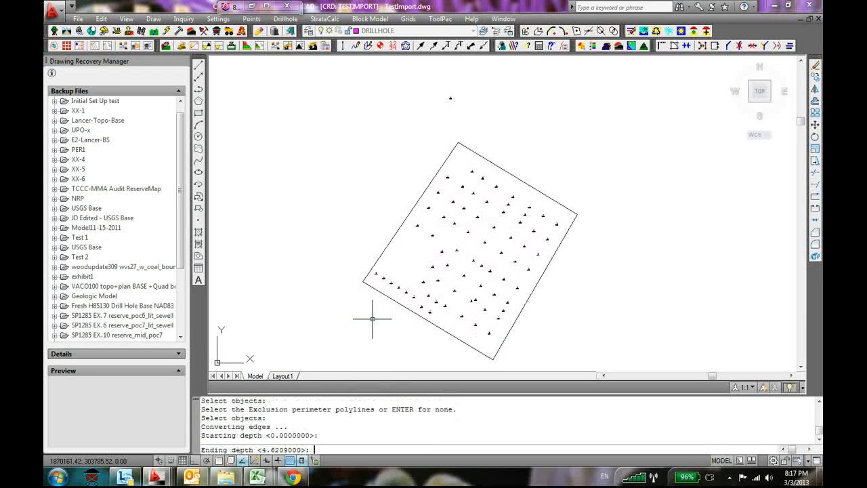
key(Return)
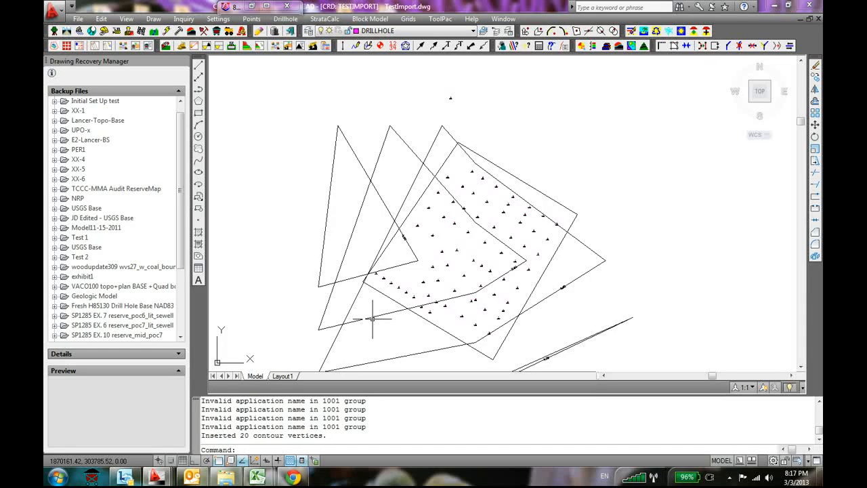
key(ctrl+z)
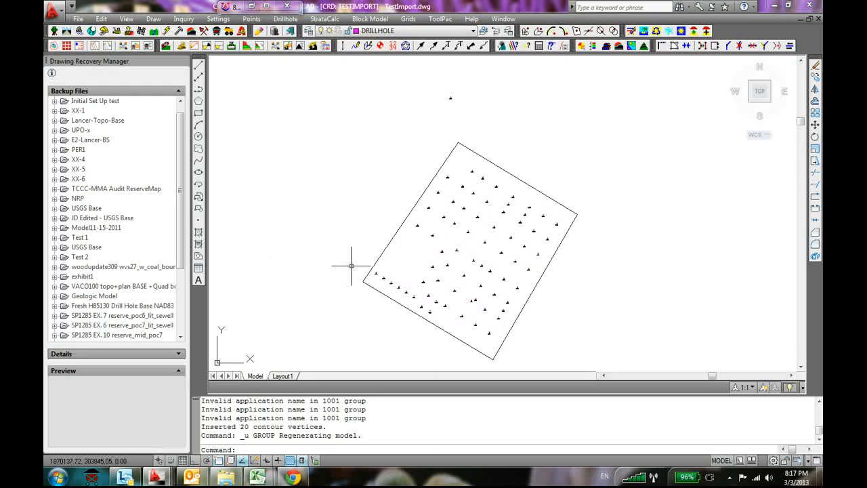
Restart the strata grids auto-run definition without fault lines, again using all drillholes and strata objects
click(328, 19)
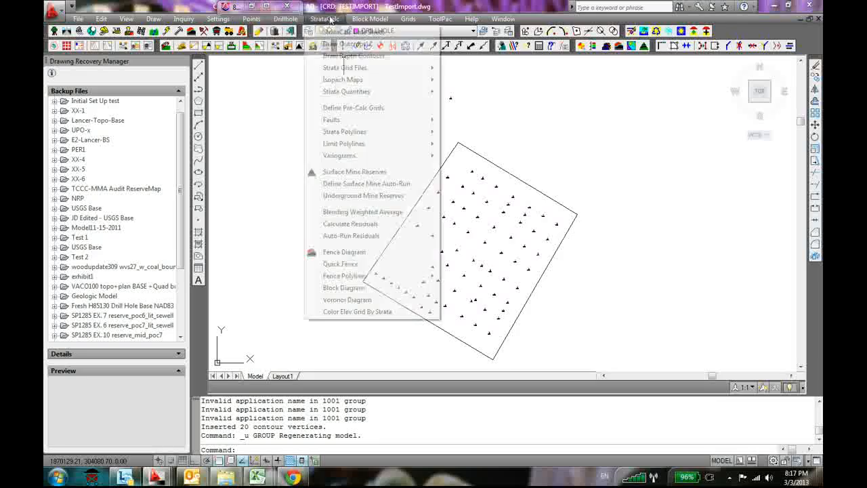
mouse_move(369, 69)
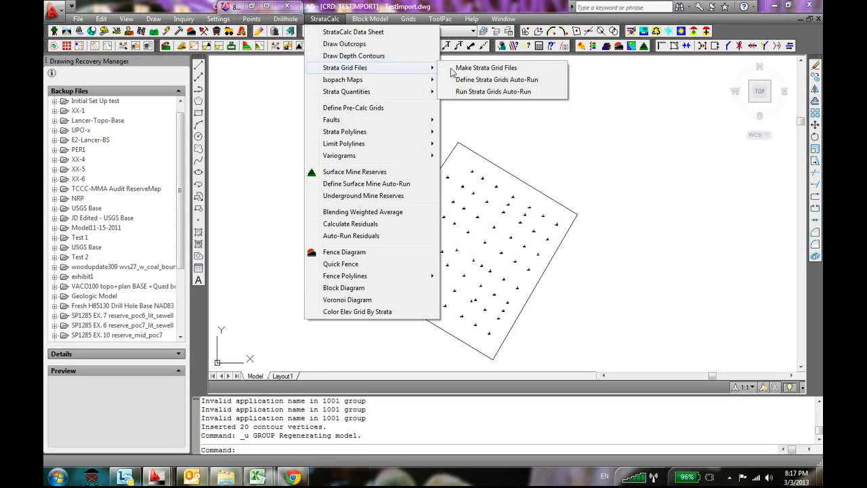
click(505, 79)
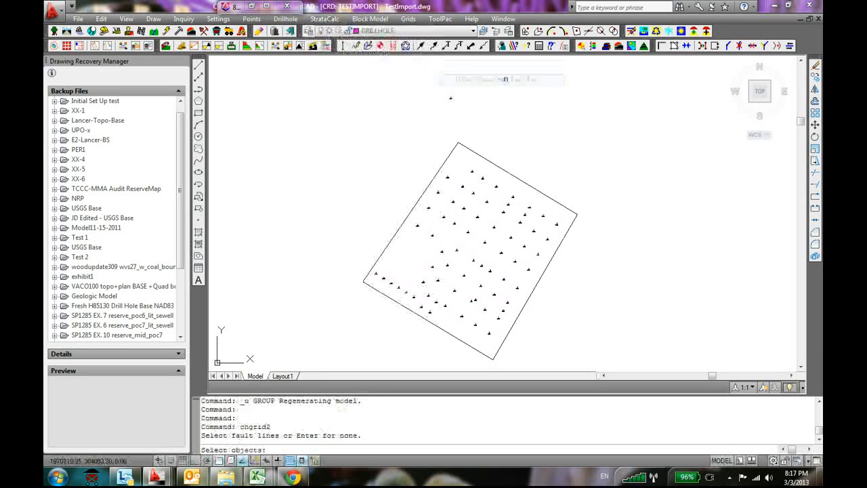
text(all)
key(Return)
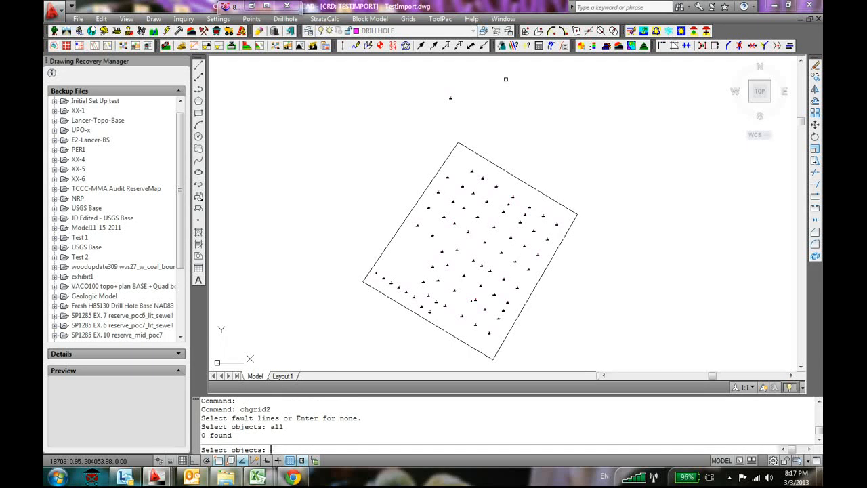
key(Return)
text(all)
key(Return)
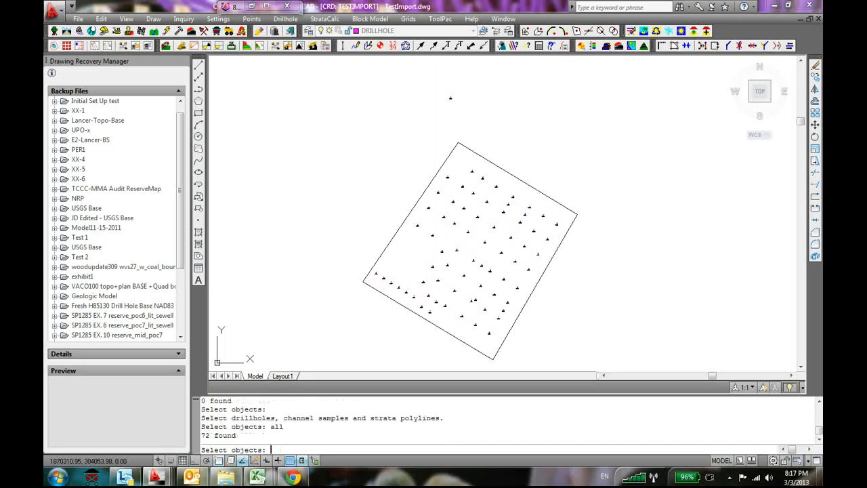
key(Return)
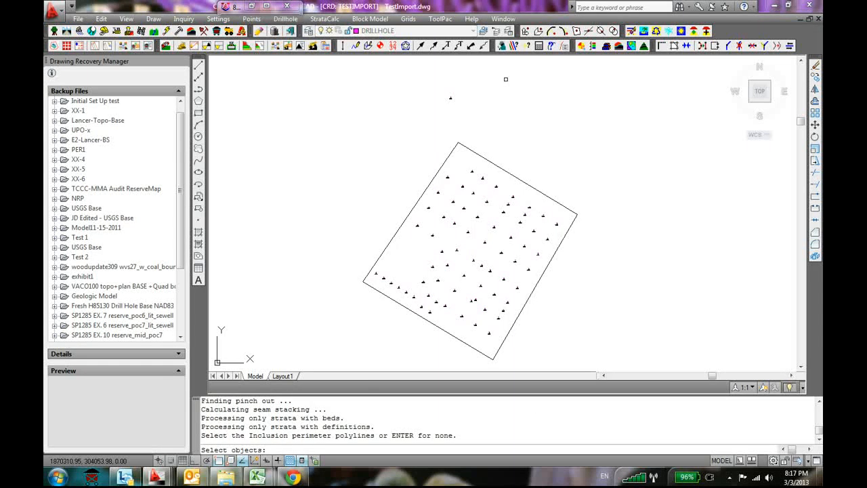
Skip the perimeters, disable Pinch Out for the FP_KEY thickness entry, enable Global Trend for both entries and save the auto-run list
key(Return)
key(Return)
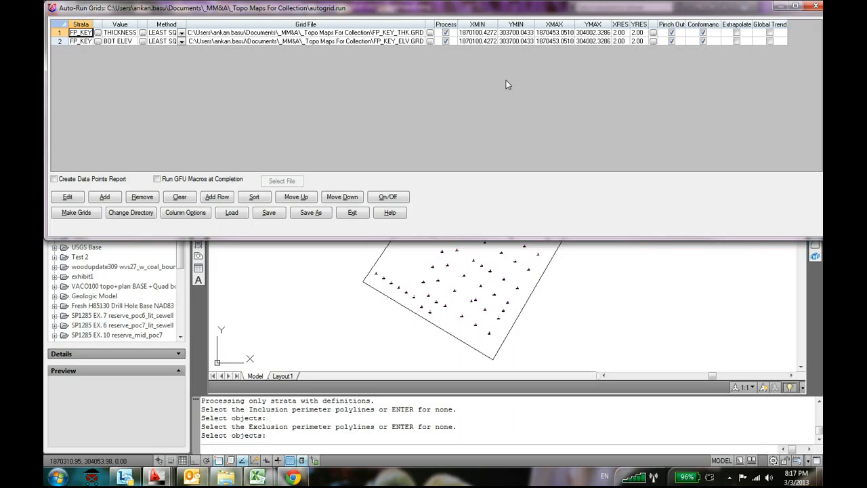
click(671, 33)
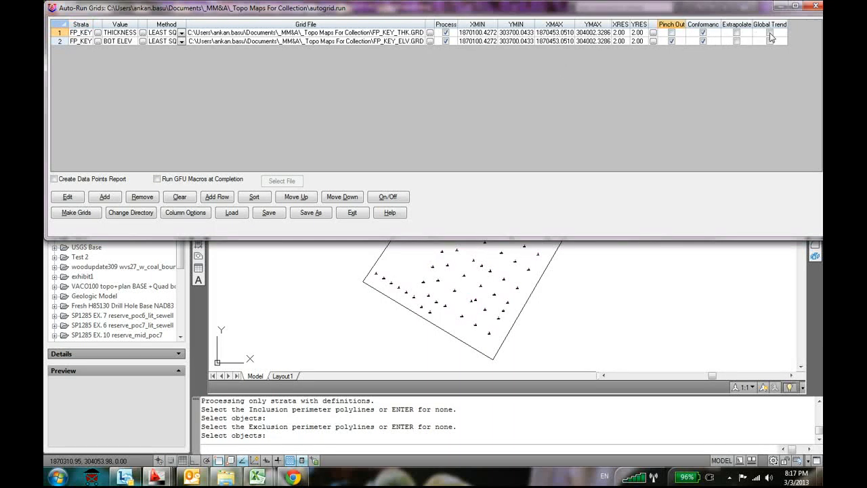
click(769, 32)
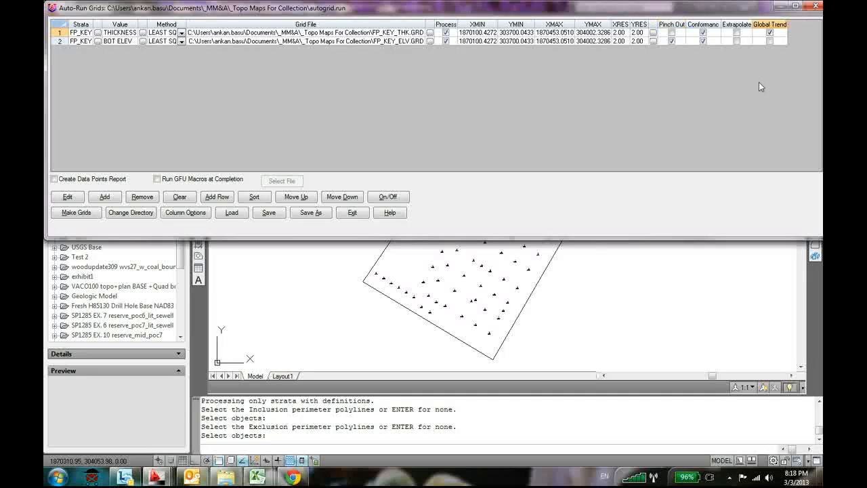
click(769, 41)
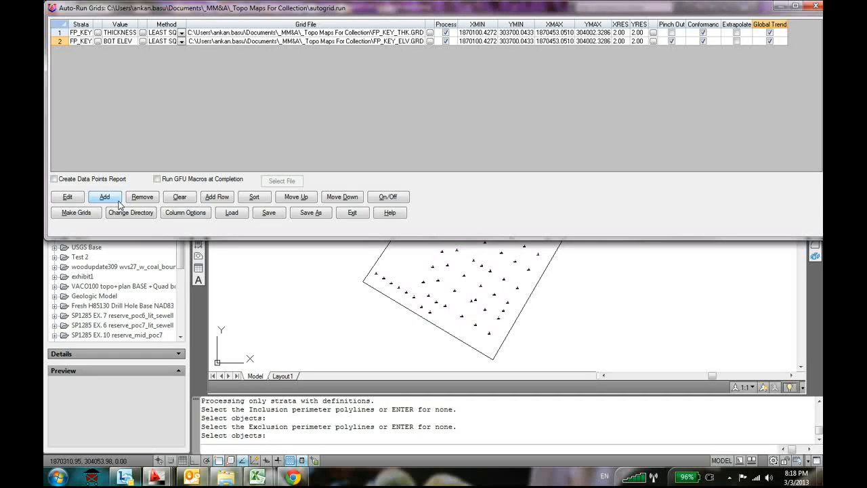
click(279, 216)
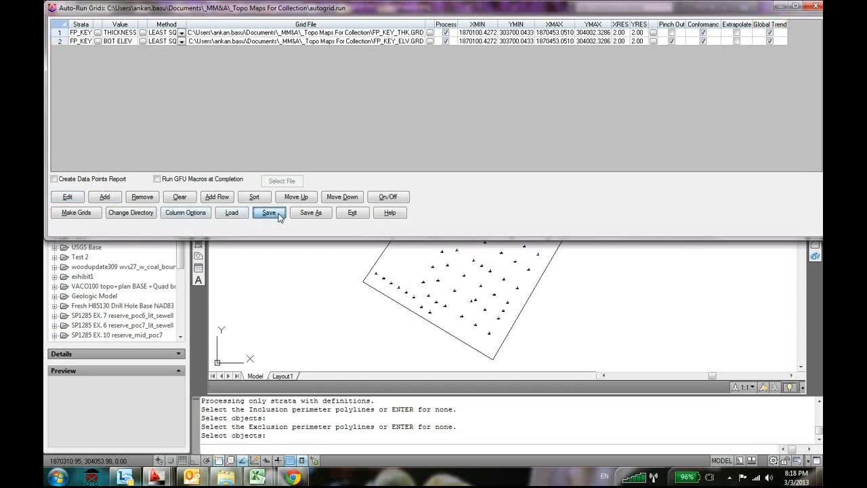
Switch to the _Topo Maps For Collection folder and delete the FP_KEY_THK.GRD and FP_KEY_ELV.GRD files
click(225, 477)
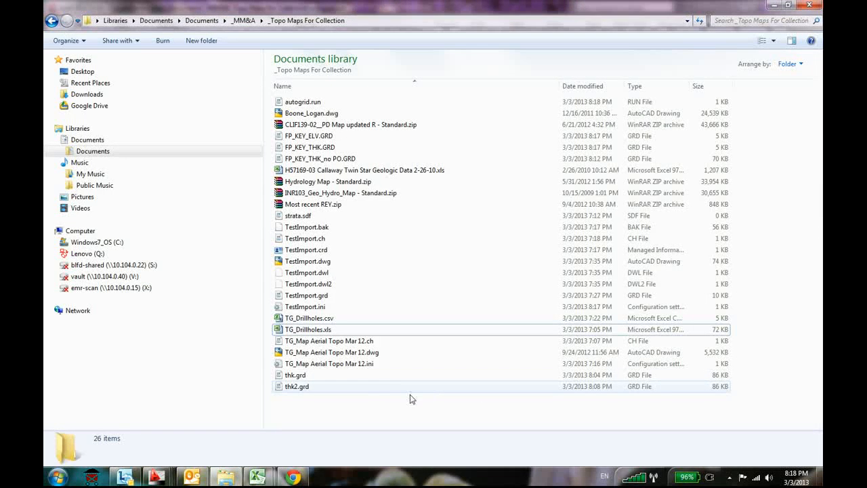
click(335, 147)
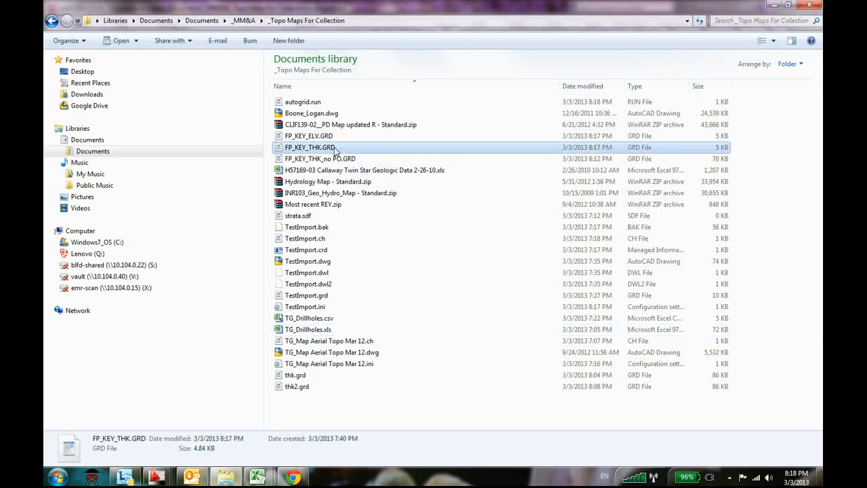
key(Delete)
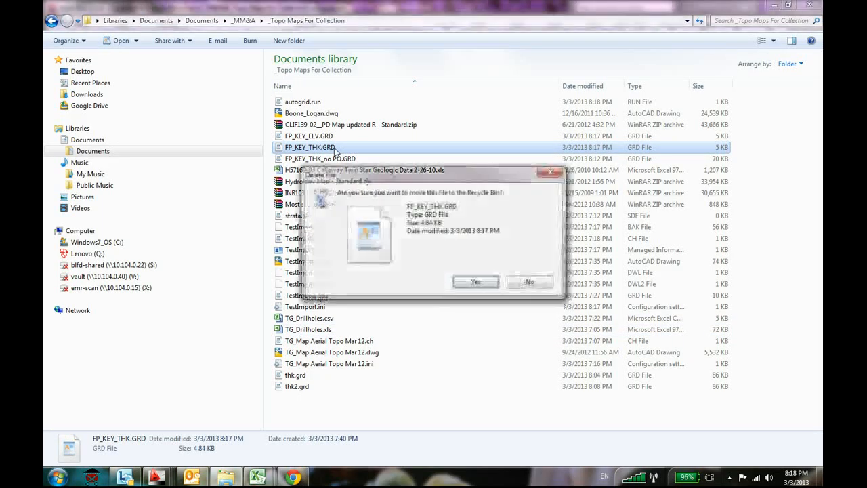
key(Return)
click(332, 135)
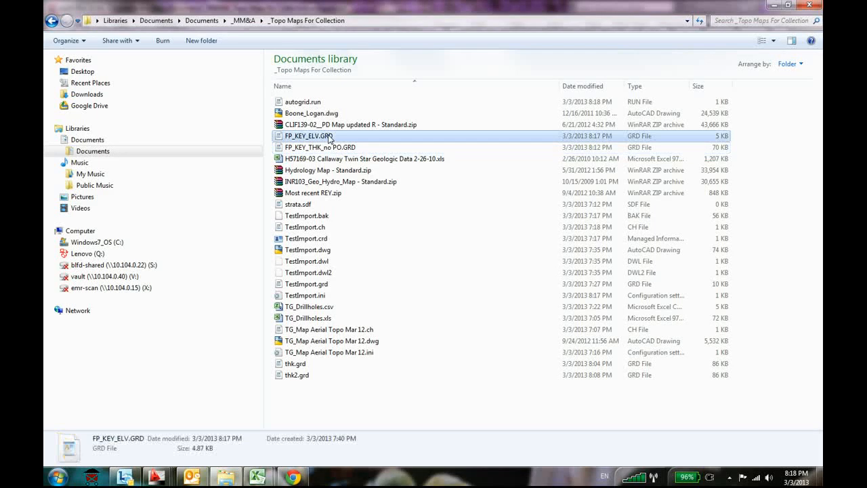
key(Delete)
key(Return)
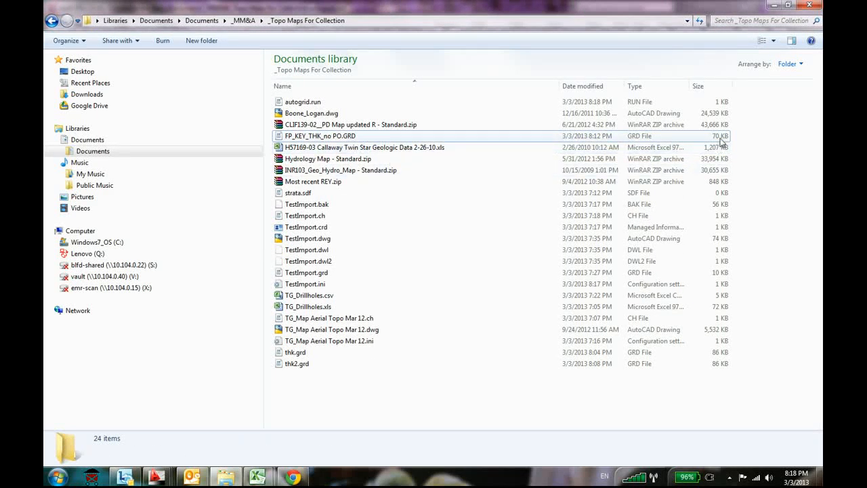
Return to the auto-run list, make both grids, and check the regenerated grid files in the project folder
key(alt+Tab)
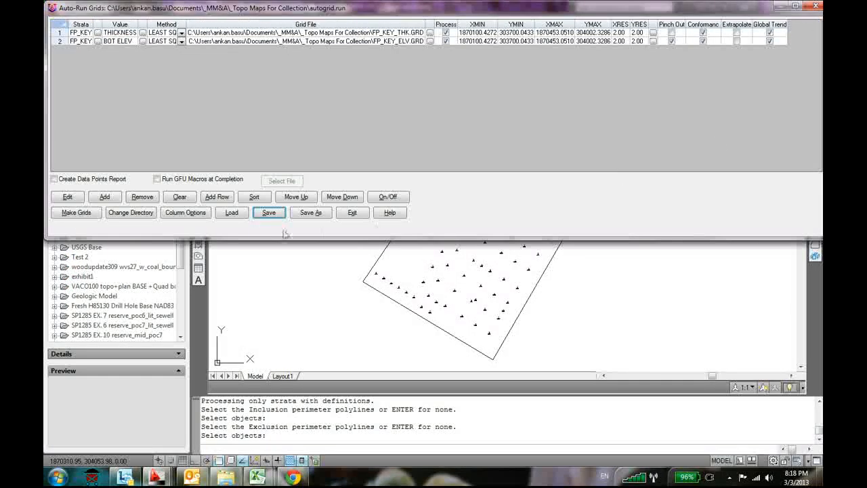
click(74, 214)
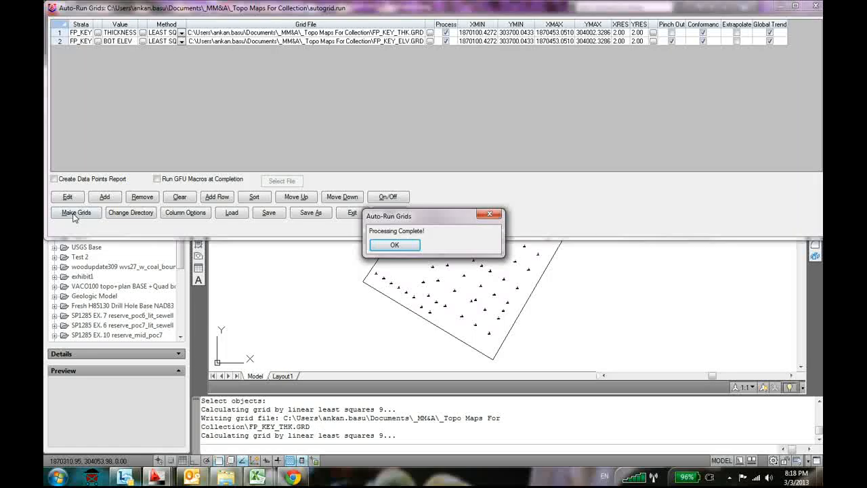
click(402, 251)
key(alt+Tab)
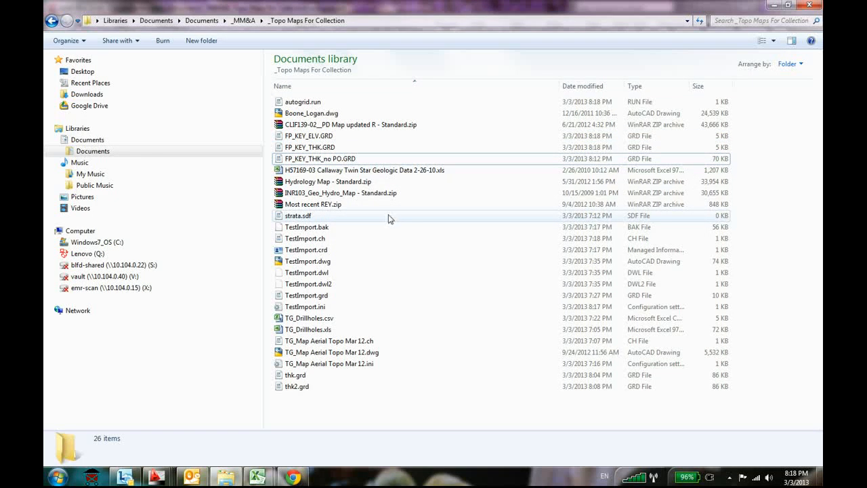
key(alt+Tab)
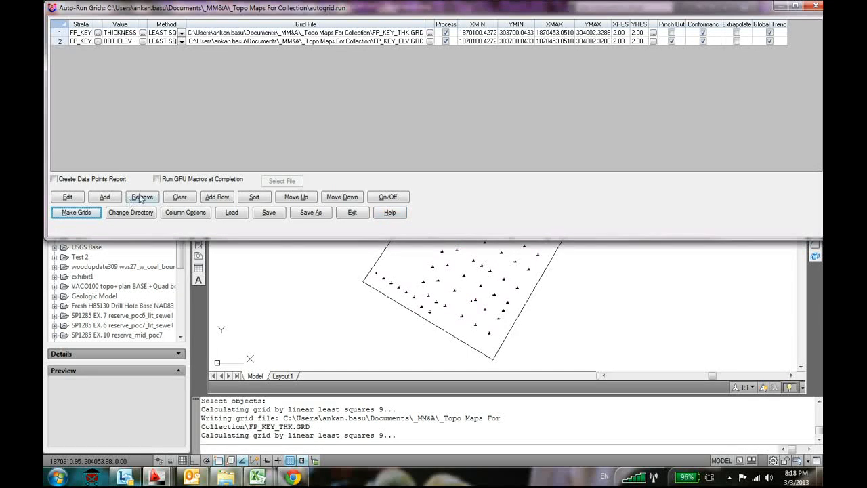
Remove both FP_KEY entries from the auto-run list
click(81, 42)
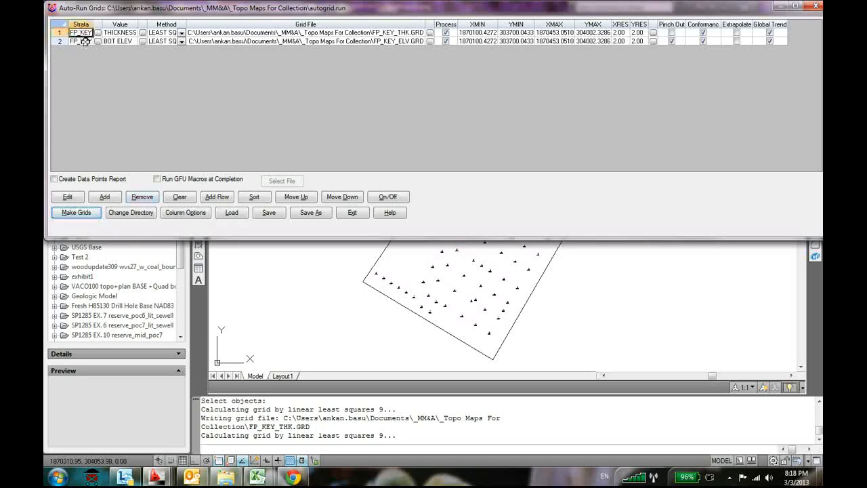
click(143, 196)
click(140, 197)
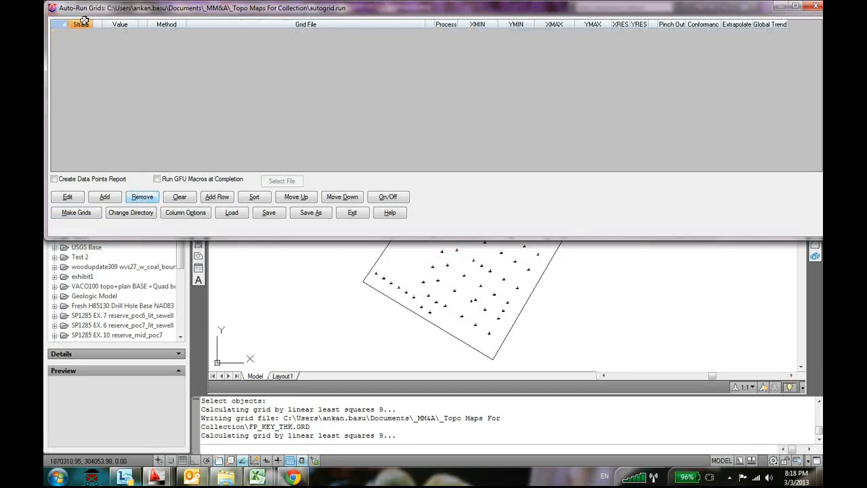
Add a strata grid entry that processes FP_KEY thickness in feet or meters
click(114, 195)
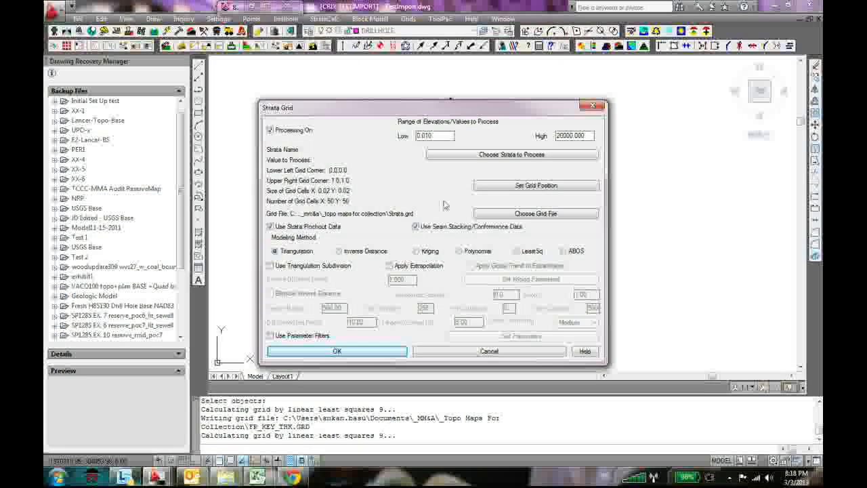
click(516, 155)
click(344, 157)
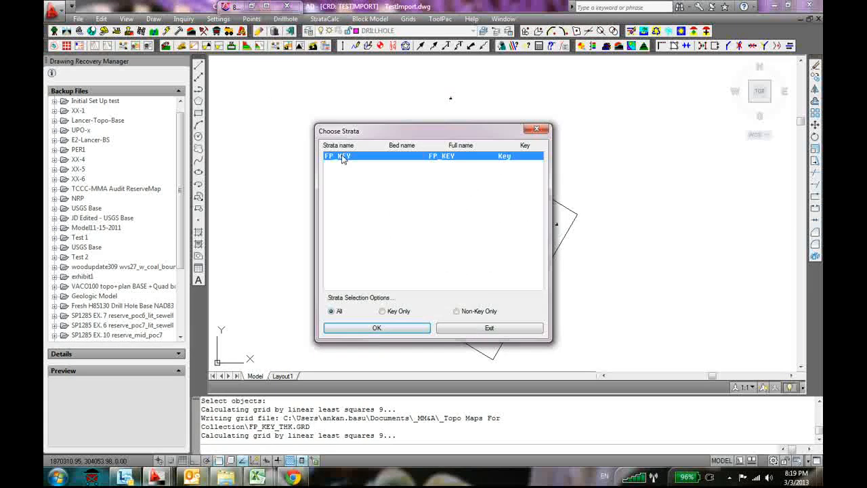
click(377, 327)
click(402, 213)
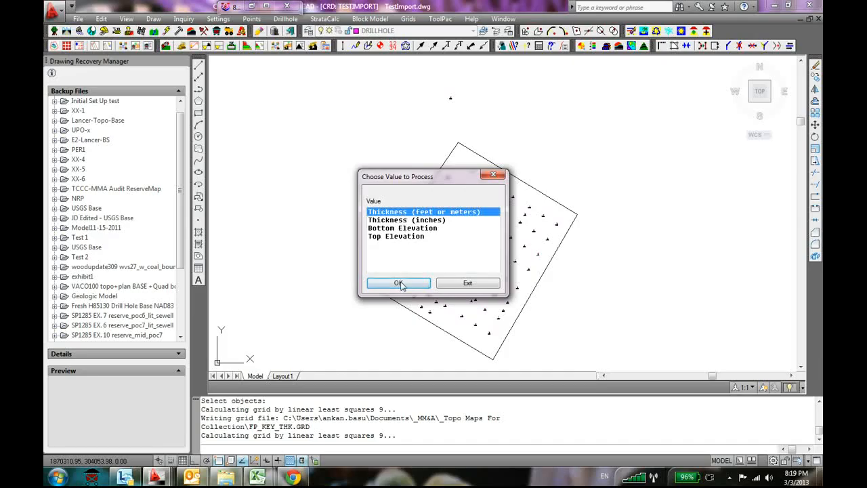
click(397, 283)
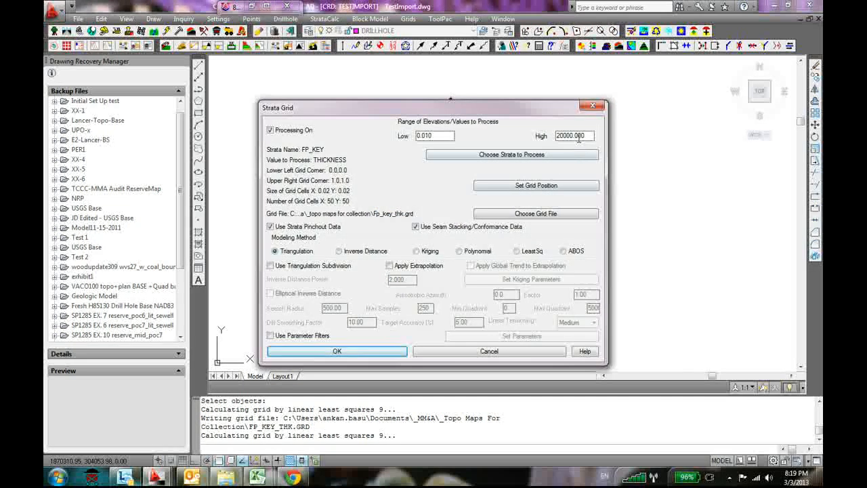
Set the thickness entry's grid position from the existing file FP_KEY_THK_no PO.GRD
click(543, 187)
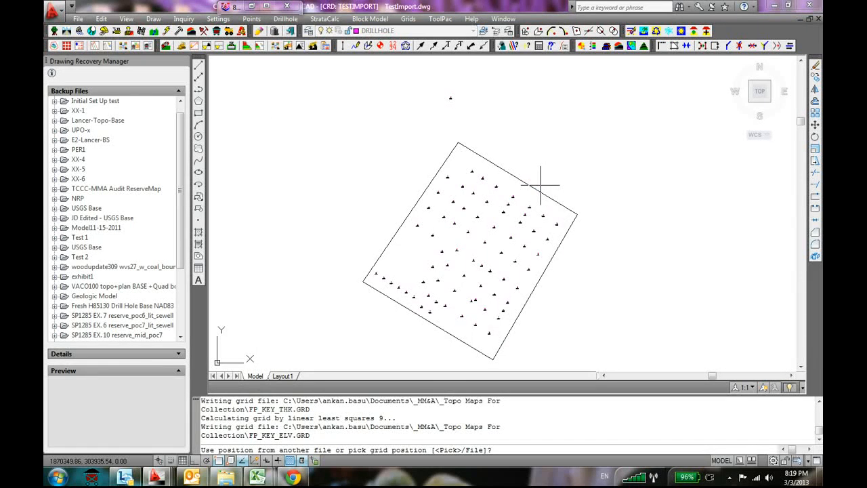
text(f)
key(Return)
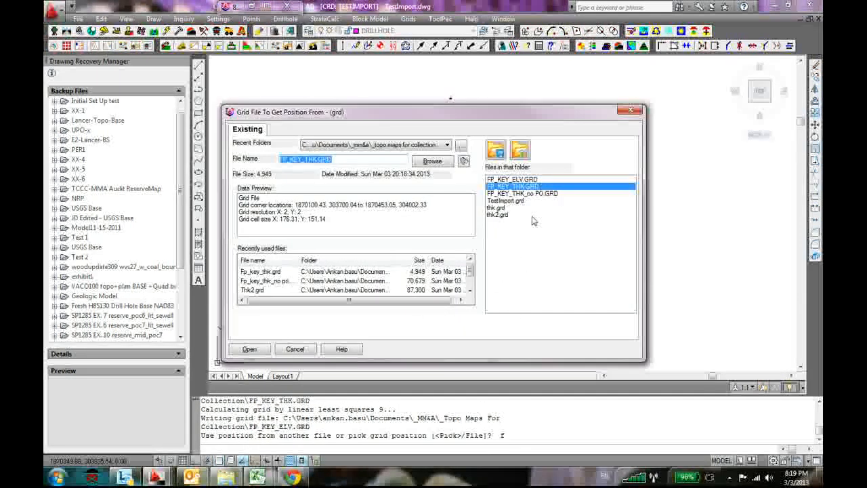
click(522, 202)
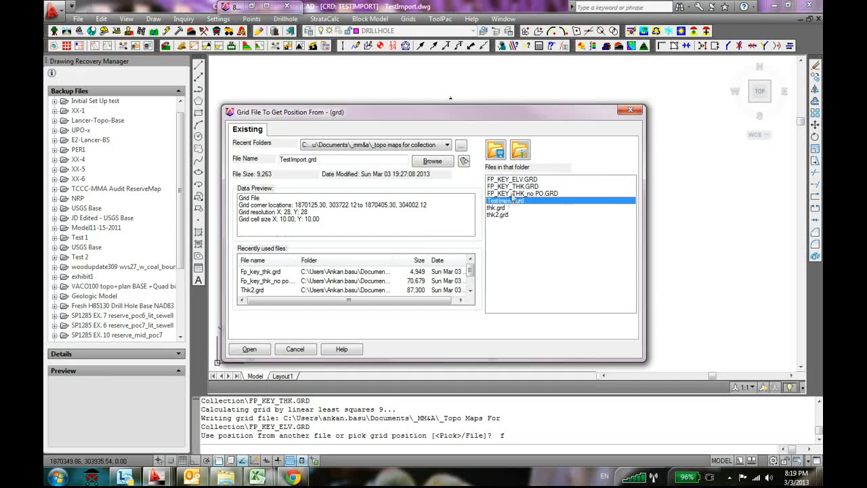
click(516, 193)
click(250, 349)
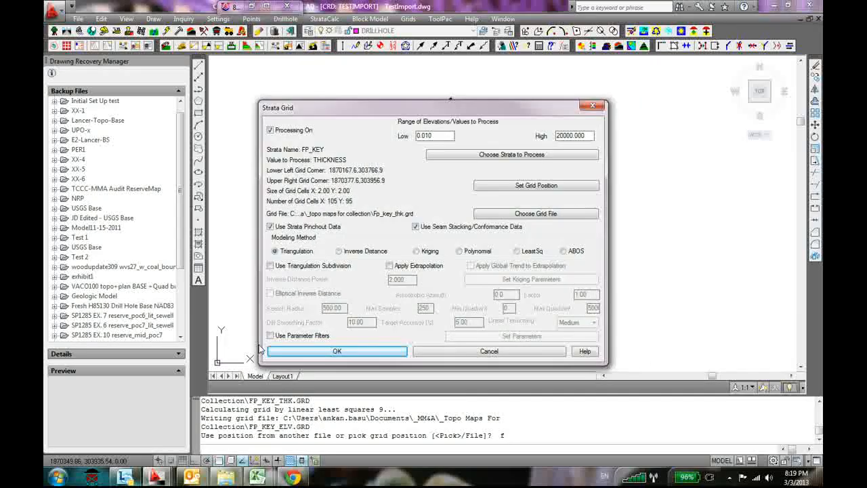
Name the thickness entry's output grid file FP_KEY_THK_new.GRD
click(548, 215)
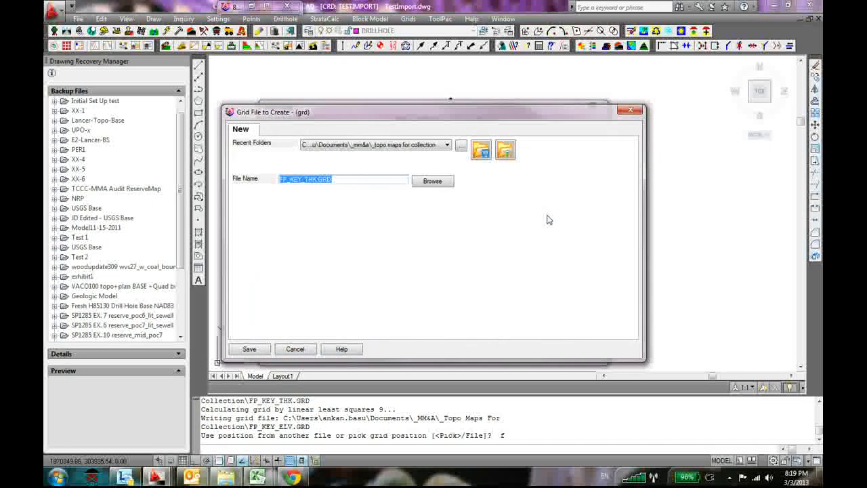
click(317, 179)
text(_new)
key(Return)
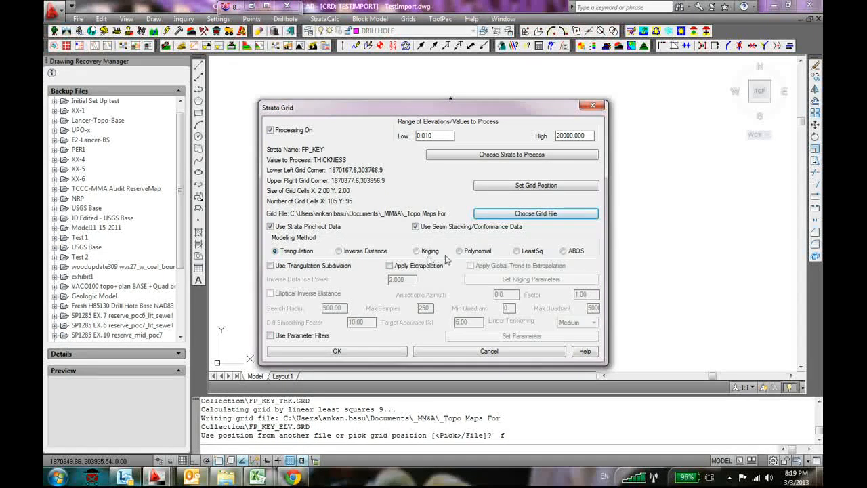
Set the thickness entry's modeling method to LeastSq with a weighting power of 2.5 and accept the entry
click(517, 252)
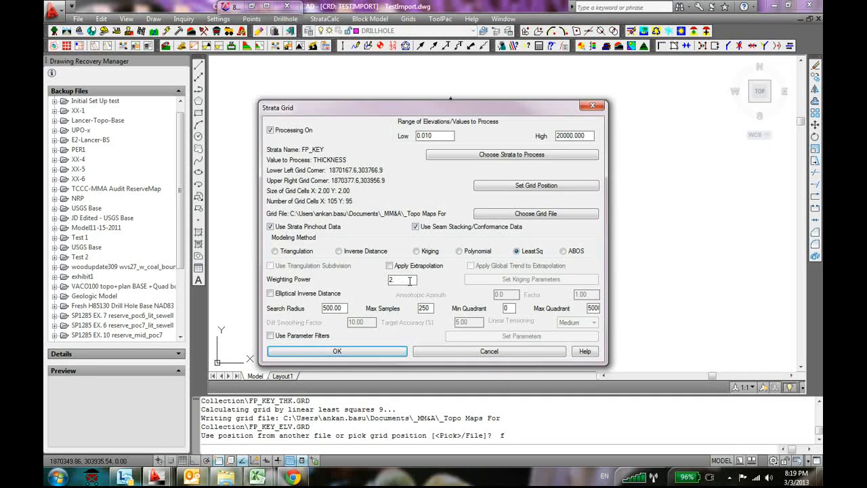
text(.5)
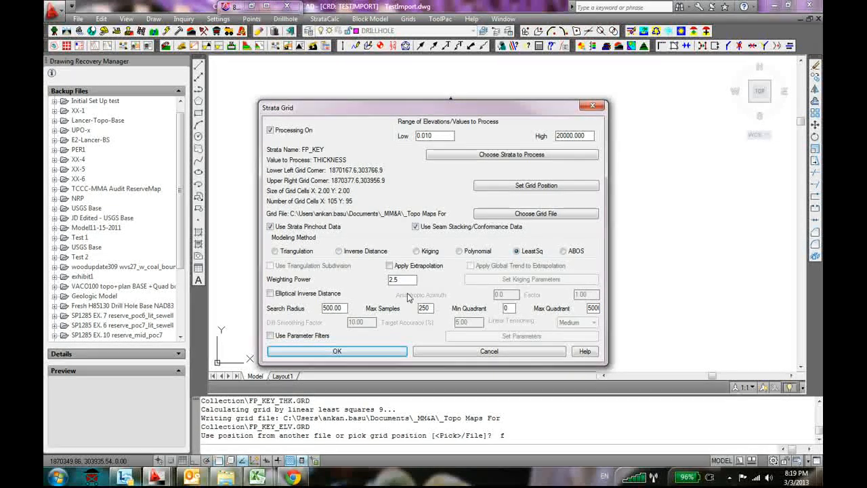
click(360, 357)
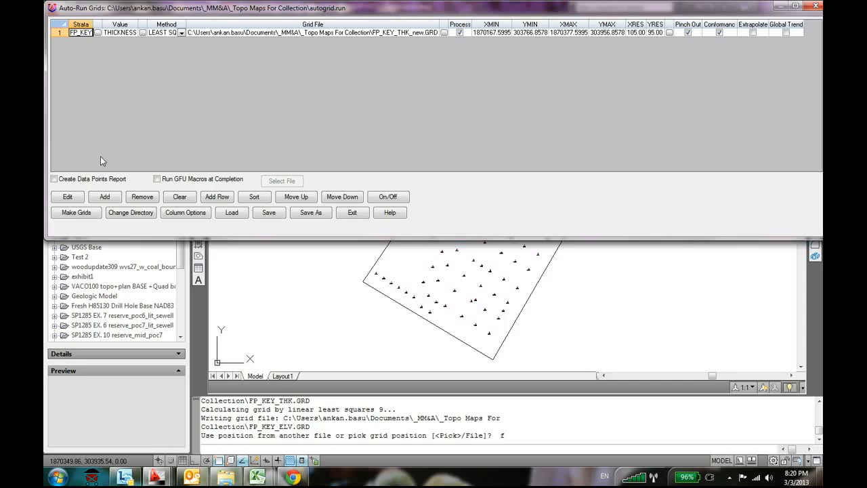
Add a second strata grid entry that processes the FP_KEY bottom elevation
click(104, 197)
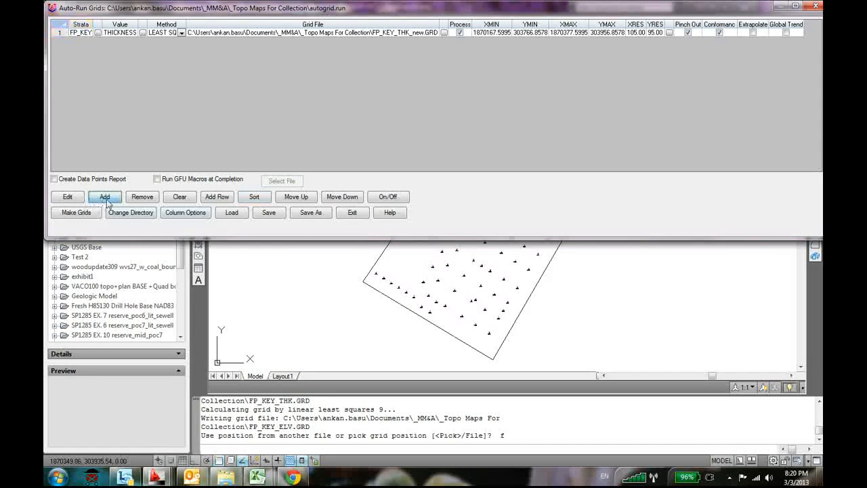
click(511, 154)
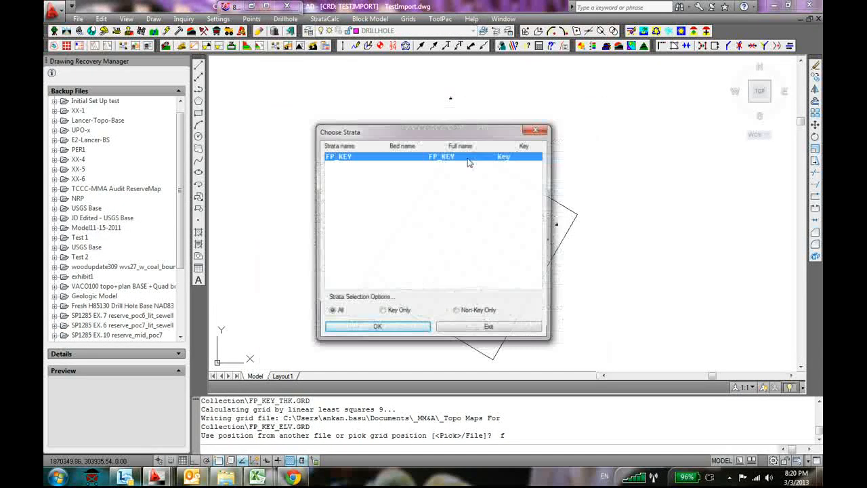
click(376, 328)
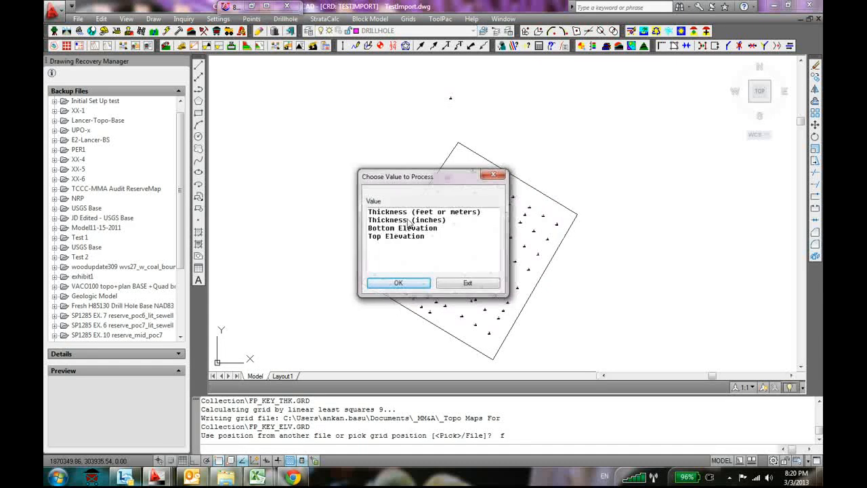
click(408, 229)
click(398, 284)
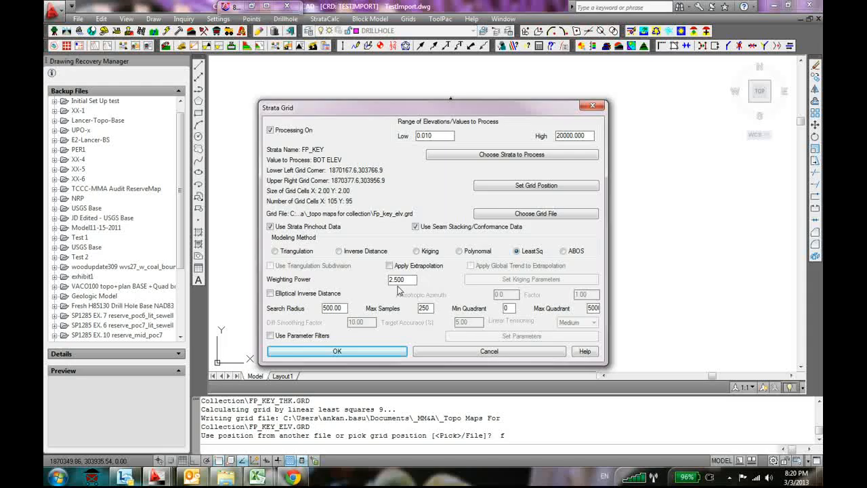
Set the bottom elevation entry's grid position from FP_KEY_THK_no PO.GRD, apply it to all other entries, and accept the entry
click(517, 188)
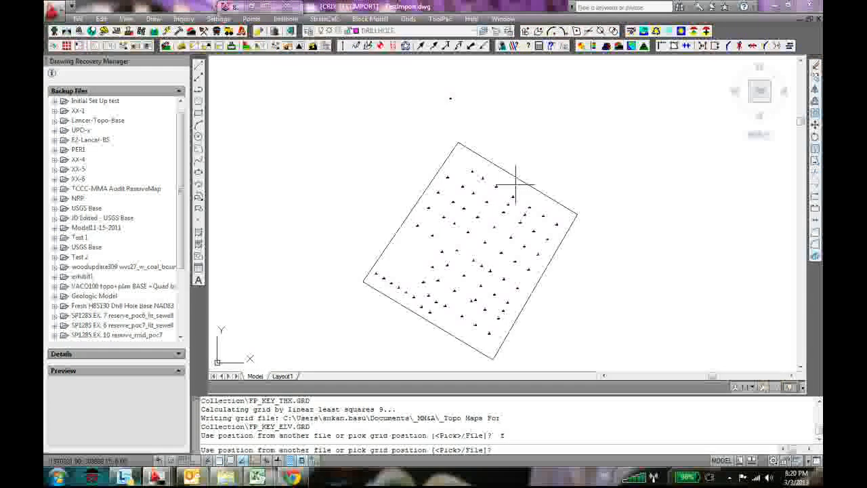
text(f)
key(Return)
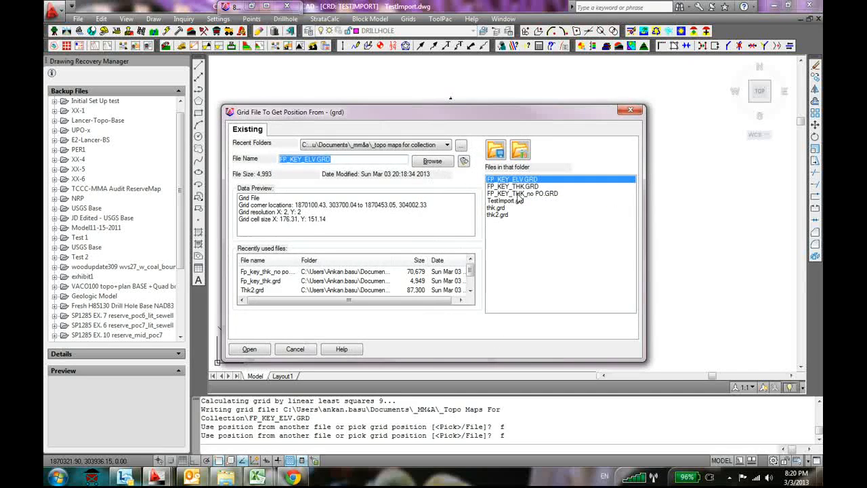
click(517, 194)
click(250, 350)
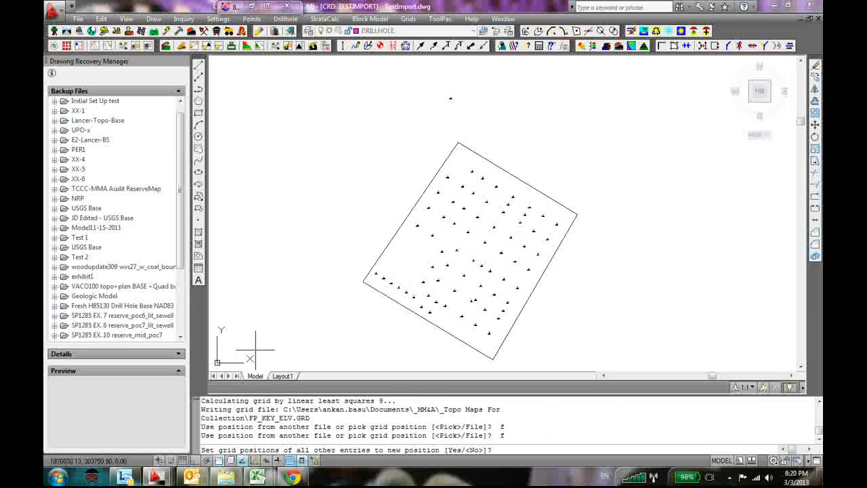
text(y)
key(Return)
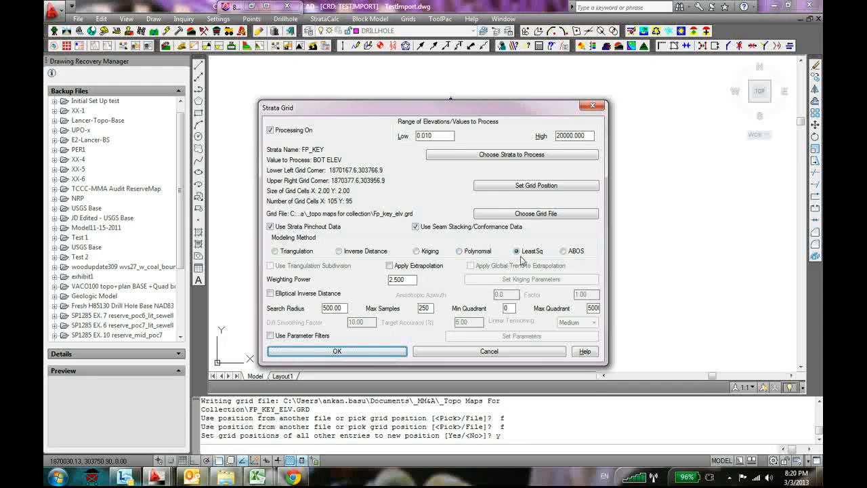
click(337, 351)
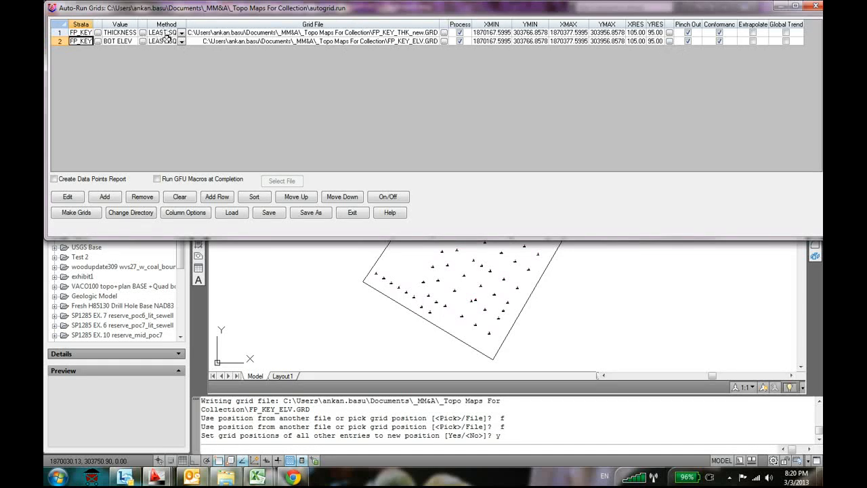
Save the auto-run grid settings and make the thickness and bottom elevation grids
click(274, 214)
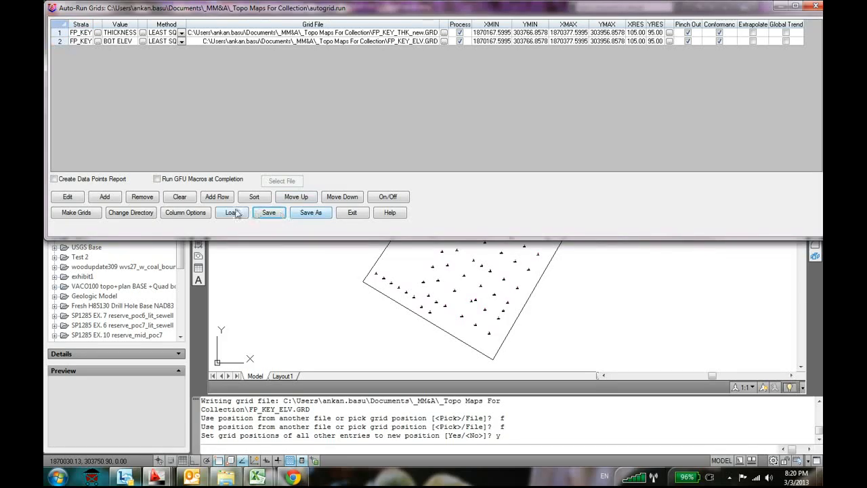
click(76, 214)
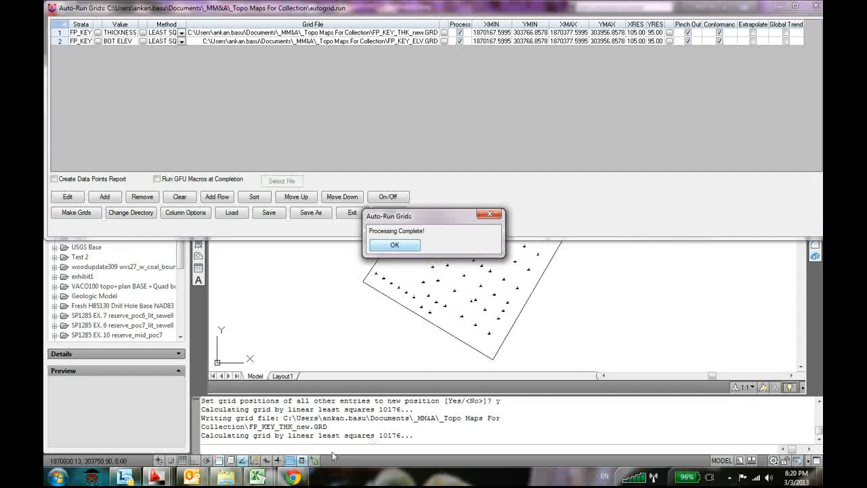
Check the sizes of FP_KEY_THK_new.GRD and FP_KEY_ELV.GRD in the _Topo Maps For Collection folder, and return to TestImport.dwg
click(227, 476)
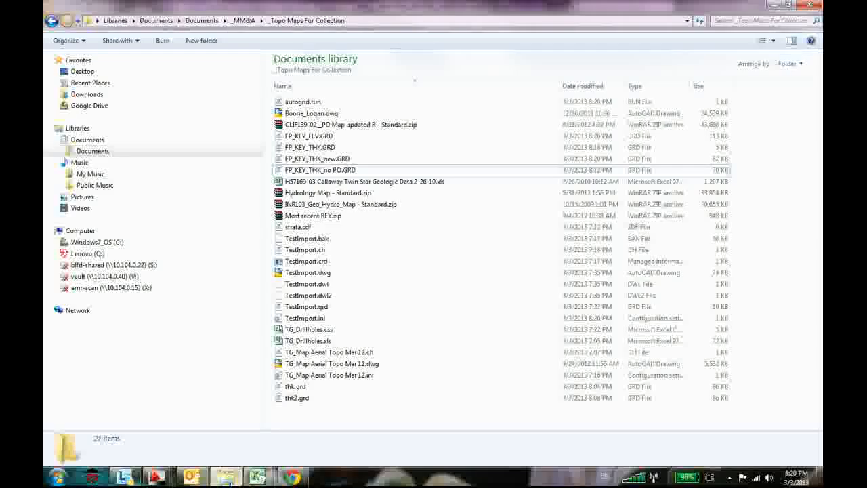
click(400, 160)
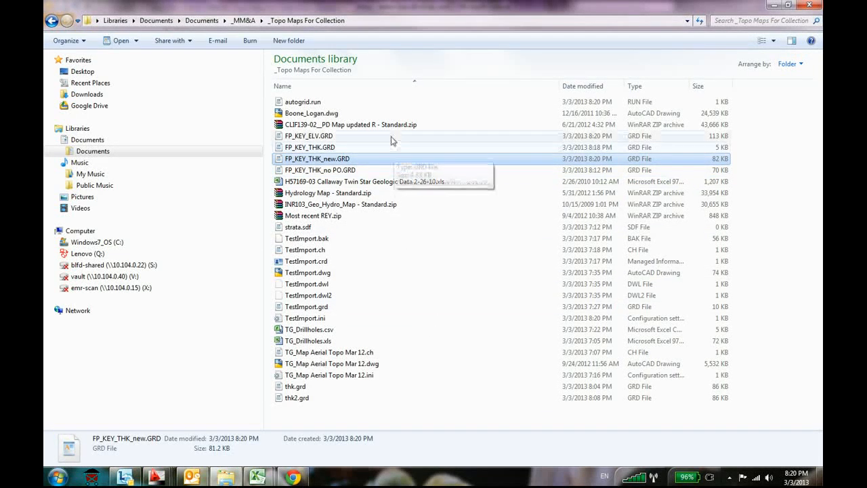
click(393, 138)
key(alt+Tab)
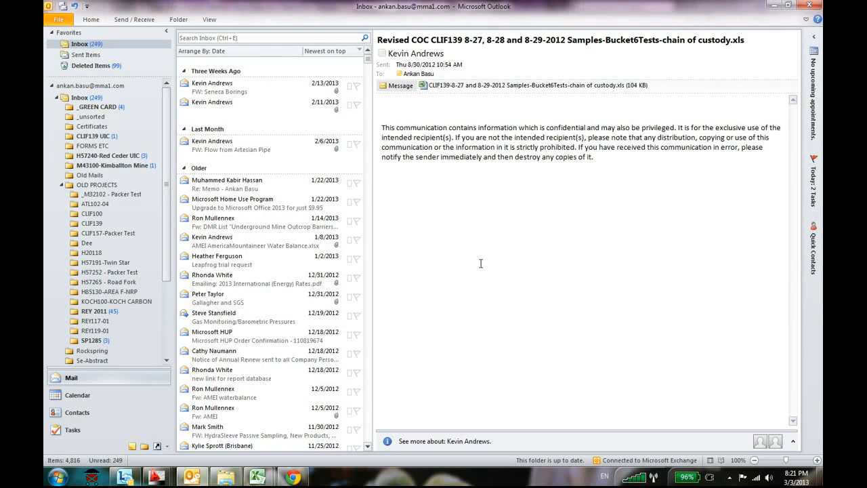
key(alt+Tab)
mouse_move(156, 478)
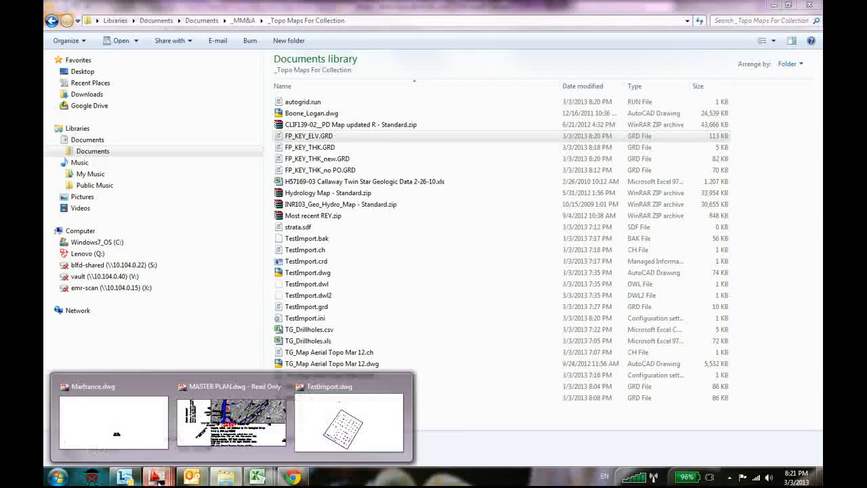
click(348, 425)
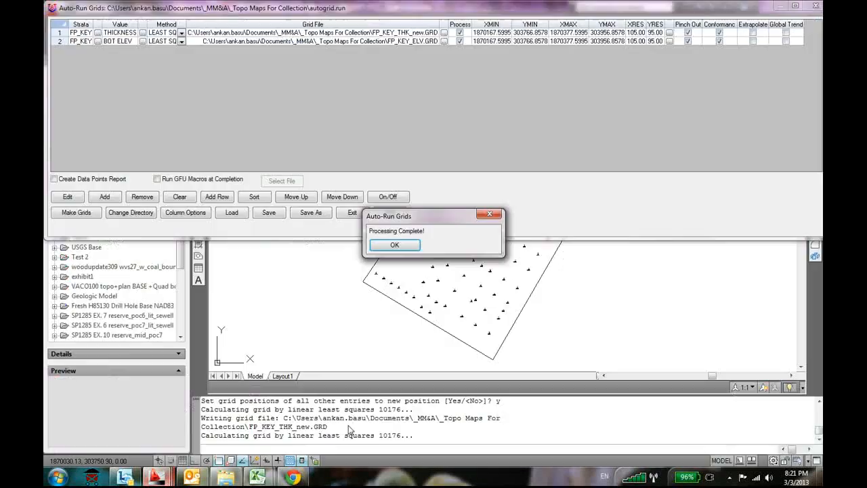
Dismiss the grid processing notice and exit the auto-run grid definitions
click(415, 247)
click(353, 213)
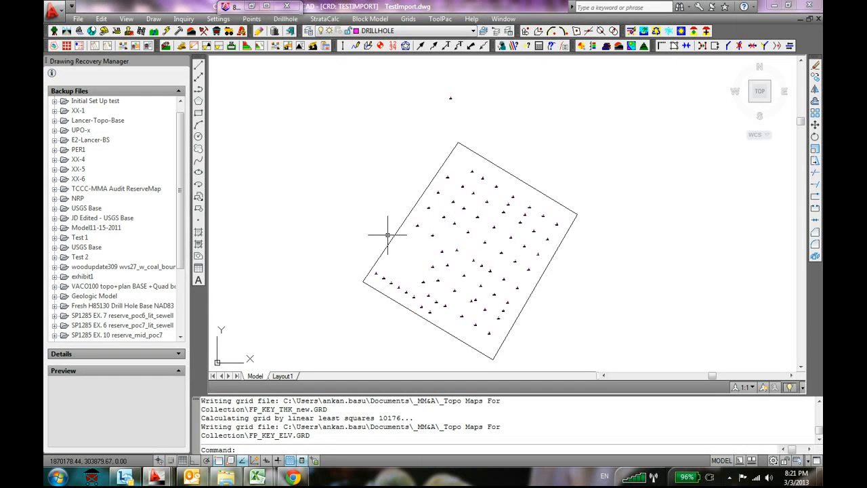
Try contouring FP_KEY_THK.GRD without perimeters at an interval of 1, and undo the drawn contours
click(408, 19)
click(441, 103)
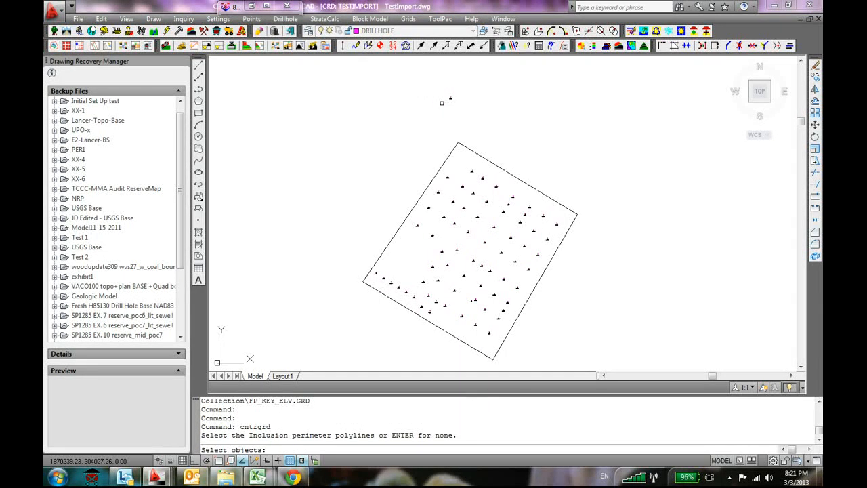
key(Return)
key(Return)
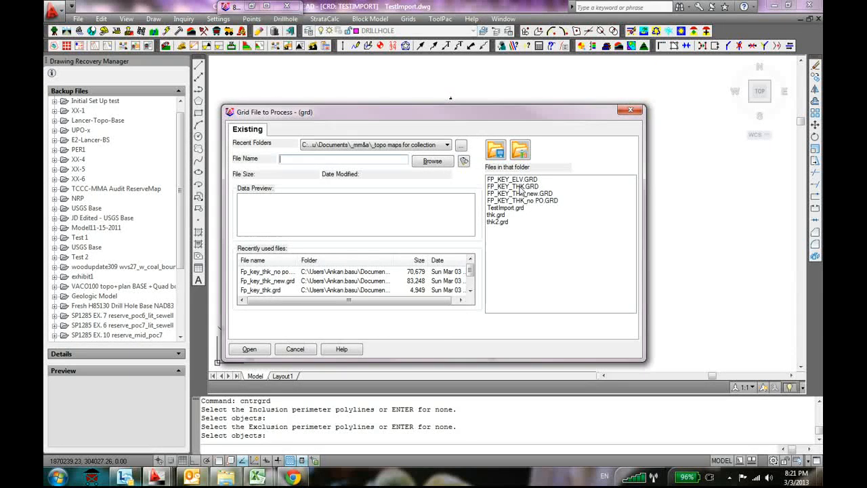
click(522, 186)
click(249, 349)
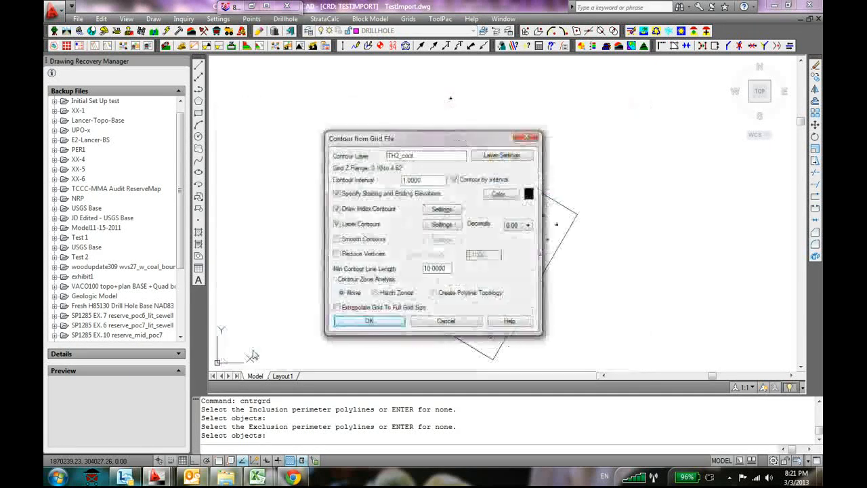
click(364, 323)
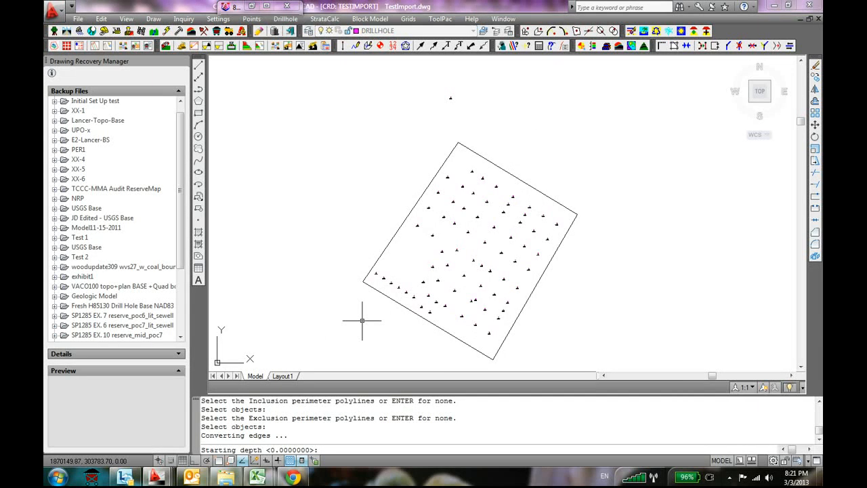
key(Return)
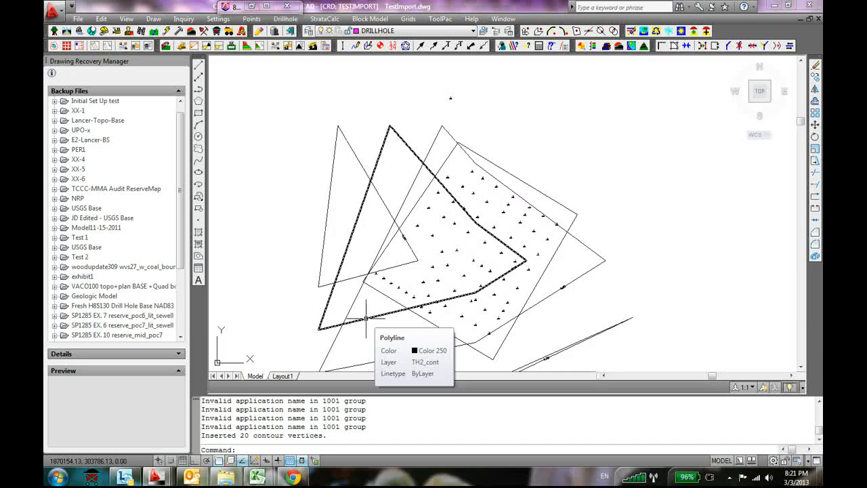
key(ctrl+z)
key(ctrl+z)
Draw contours from FP_KEY_THK_new.GRD on layer TH2_cont at an interval of 1, with no perimeters and the default depth range
click(418, 19)
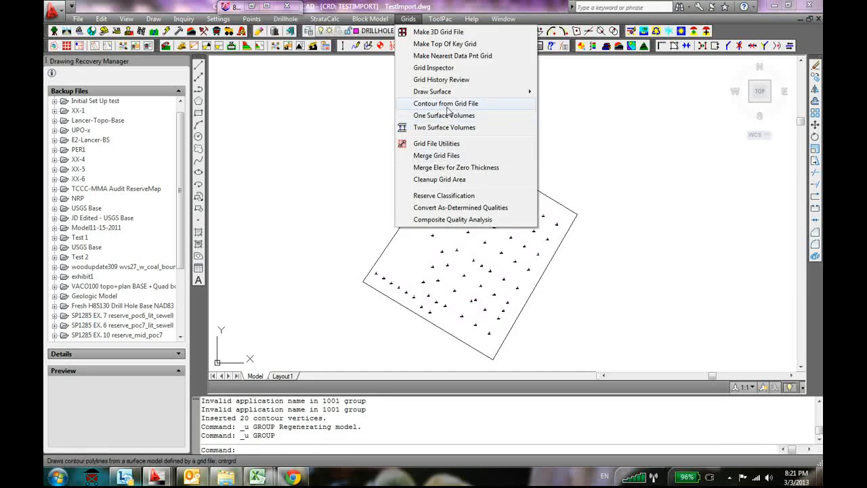
click(446, 105)
key(Return)
key(Return)
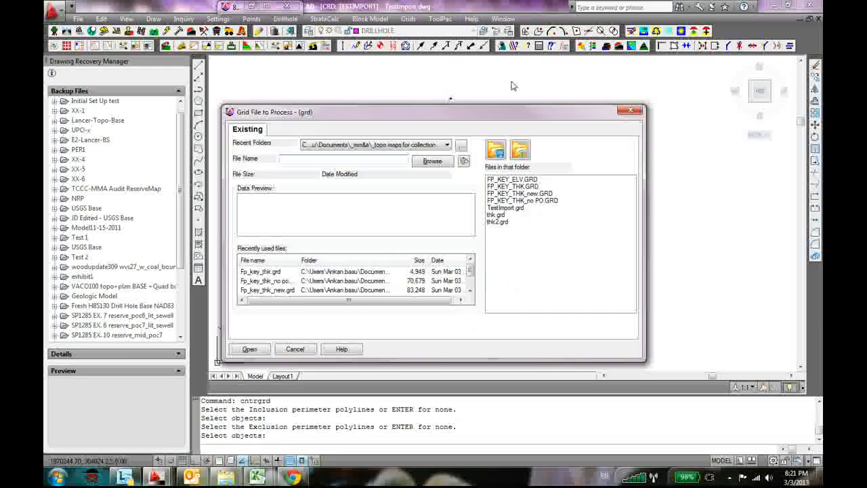
click(545, 194)
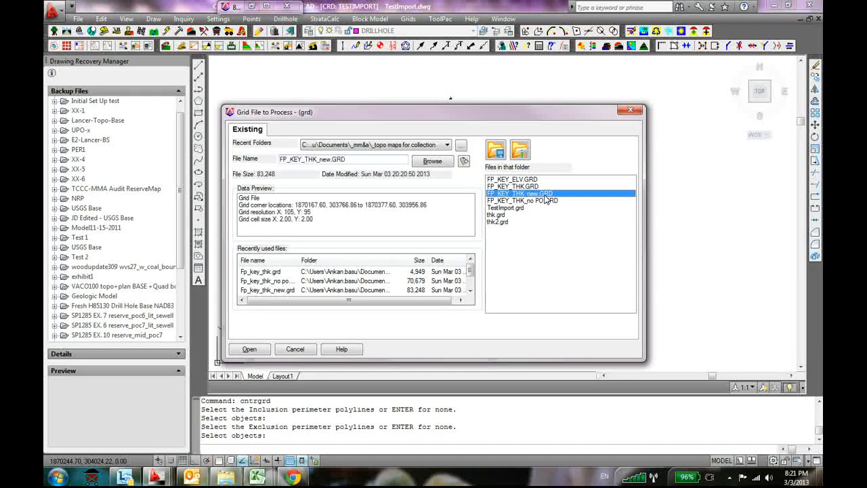
click(249, 349)
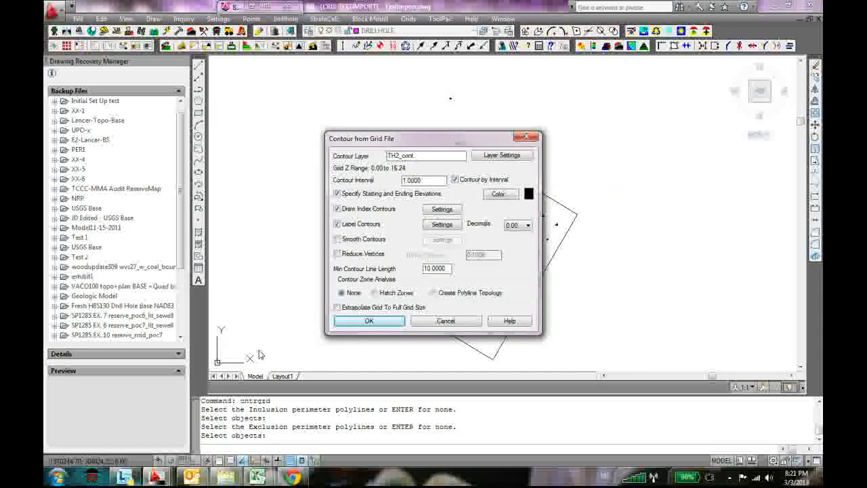
click(368, 321)
key(Return)
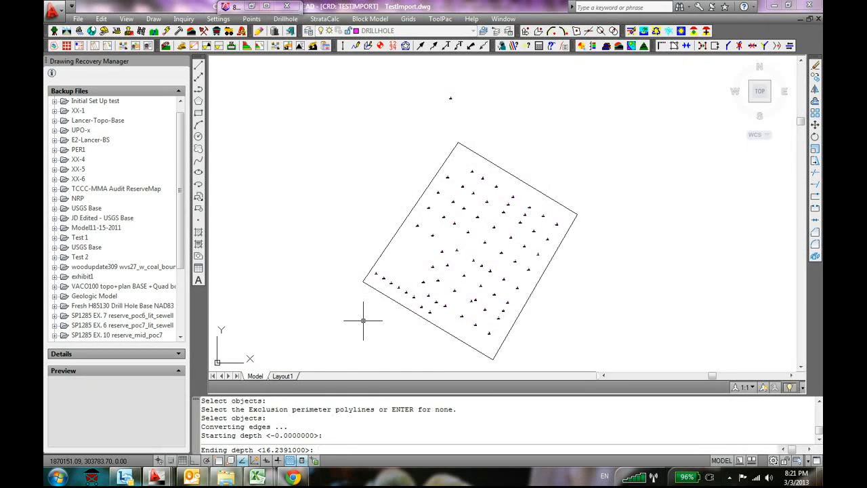
key(Return)
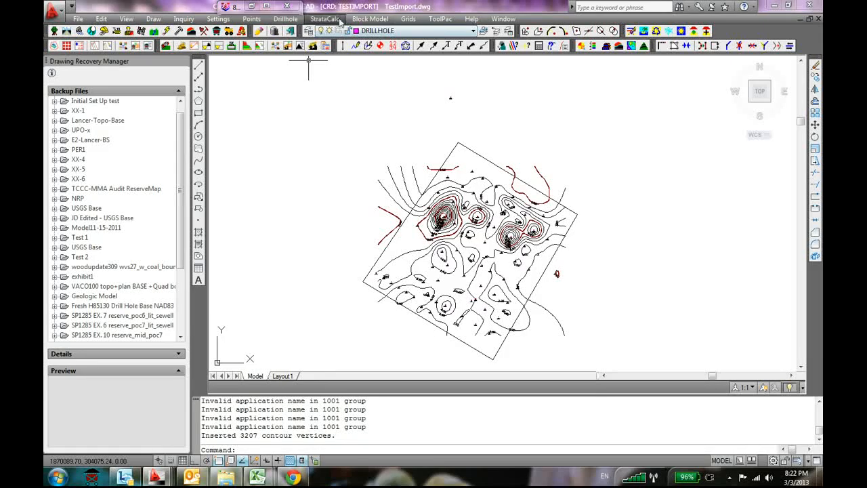
Reopen the strata grids auto-run definition using all drawing objects, with no fault lines and no inclusion or exclusion perimeters
click(341, 21)
mouse_move(406, 68)
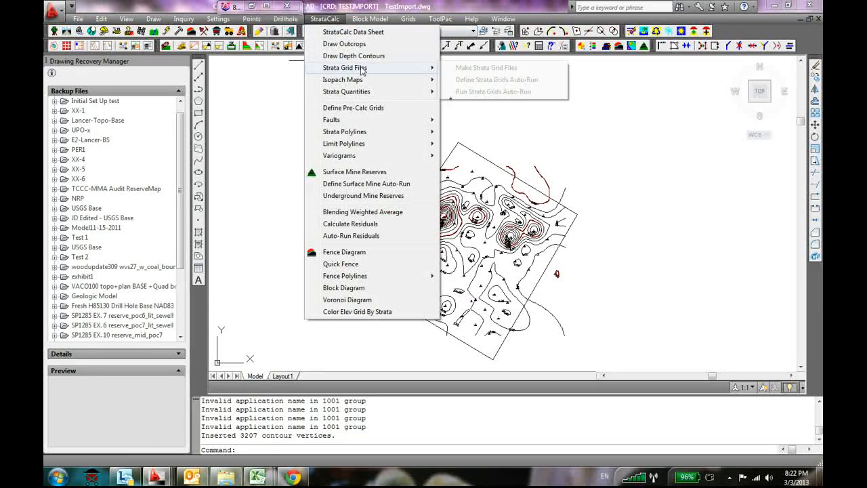
click(504, 79)
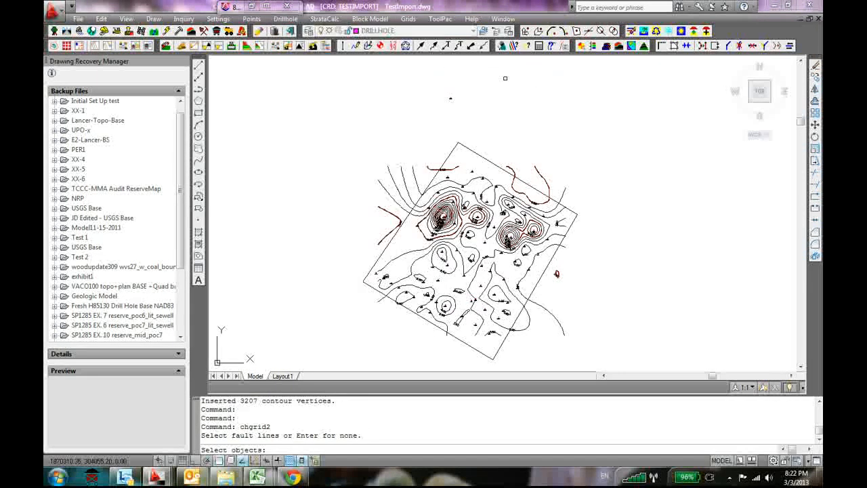
key(Return)
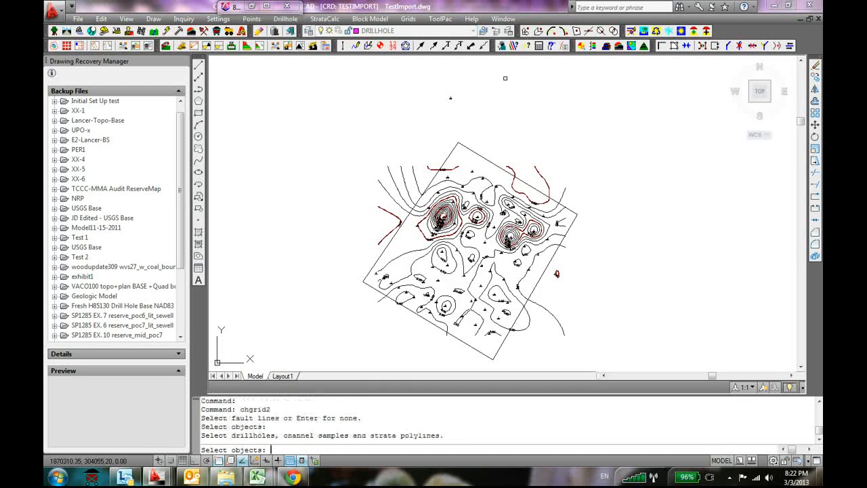
text(all)
key(Return)
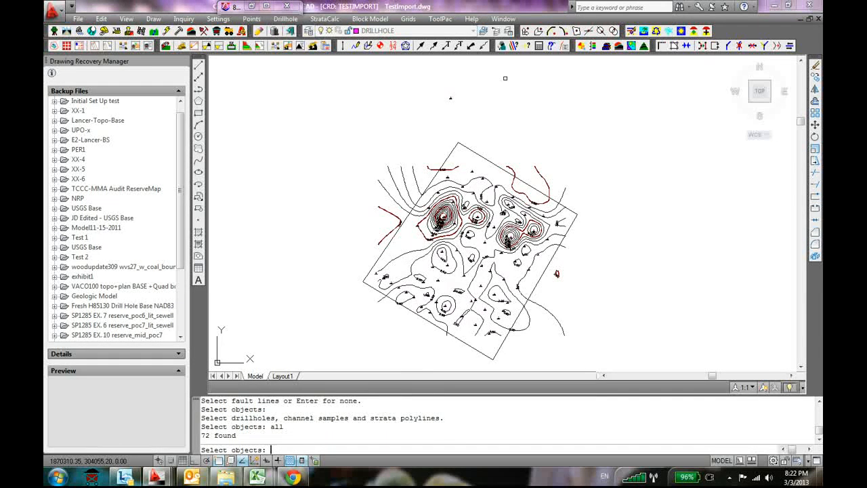
key(Return)
key(Return)
key(Return)
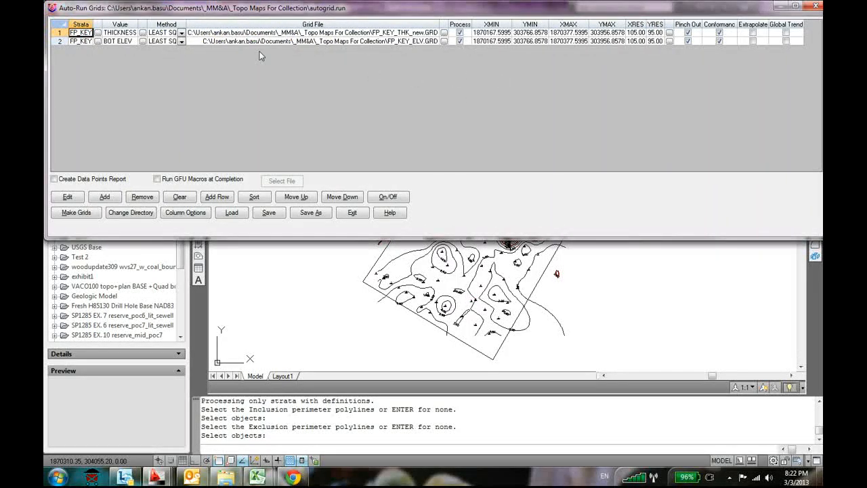
Change the thickness entry's method to triangulation with output grid file TRTHK.grd, and save the auto-run settings
click(181, 34)
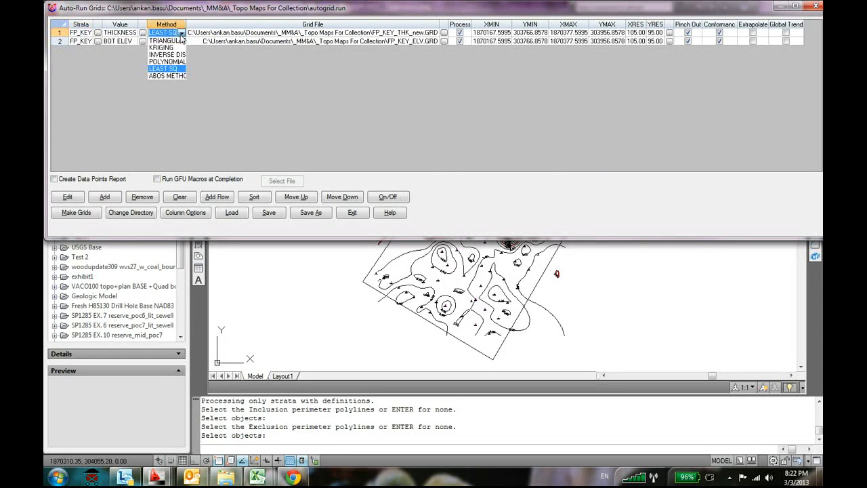
click(172, 41)
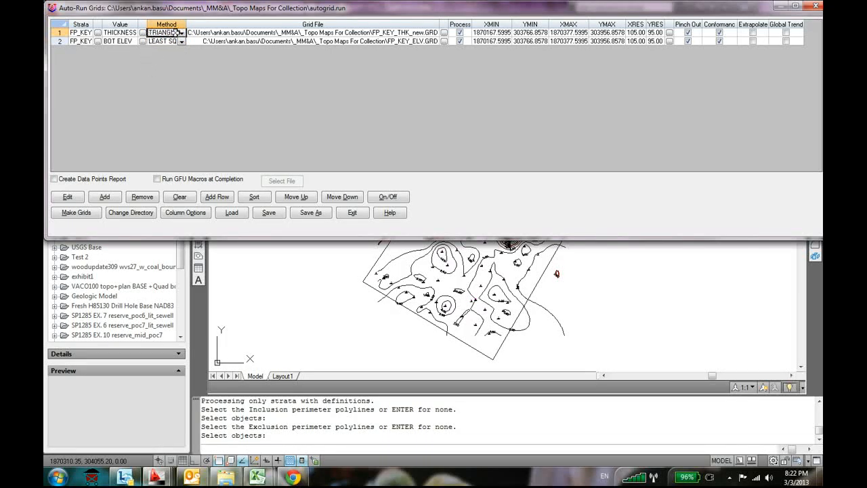
click(443, 32)
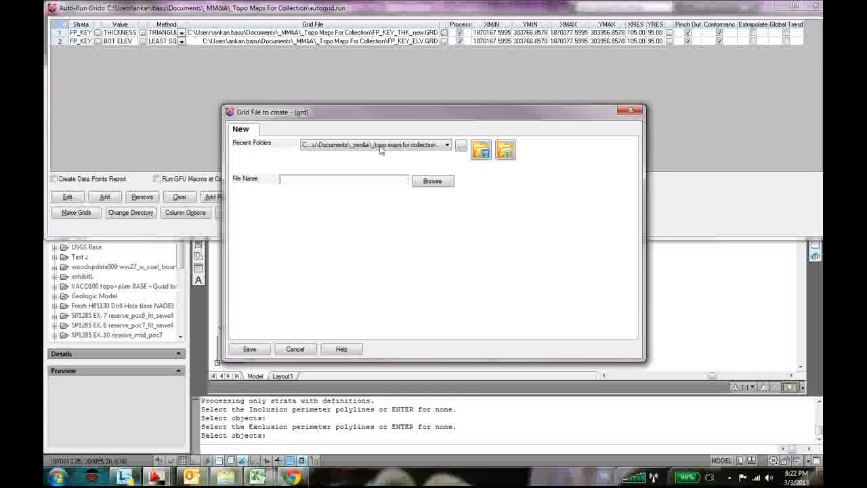
text(TRTHK)
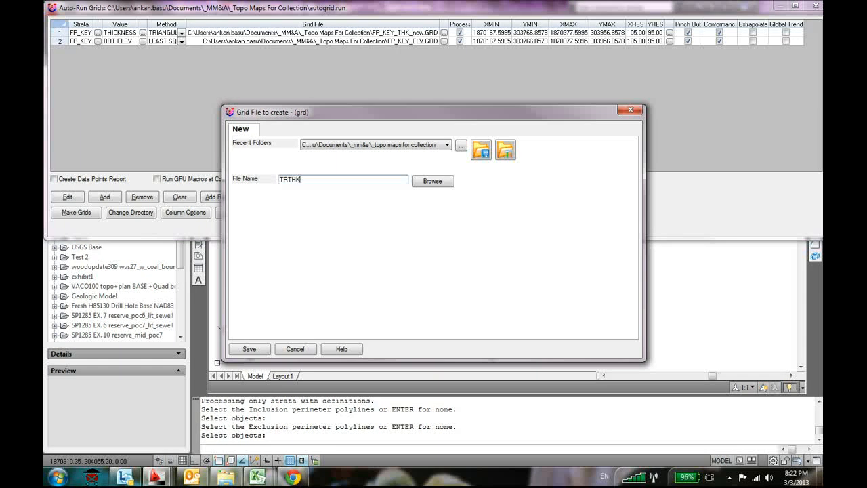
key(Return)
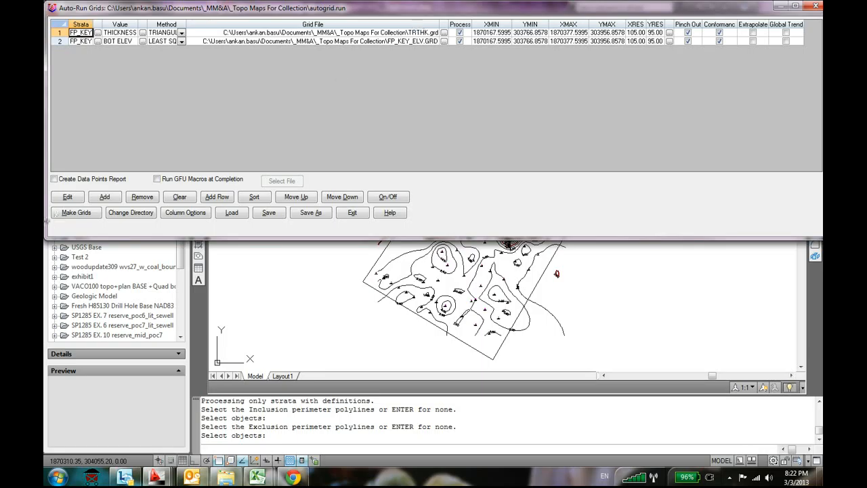
click(274, 215)
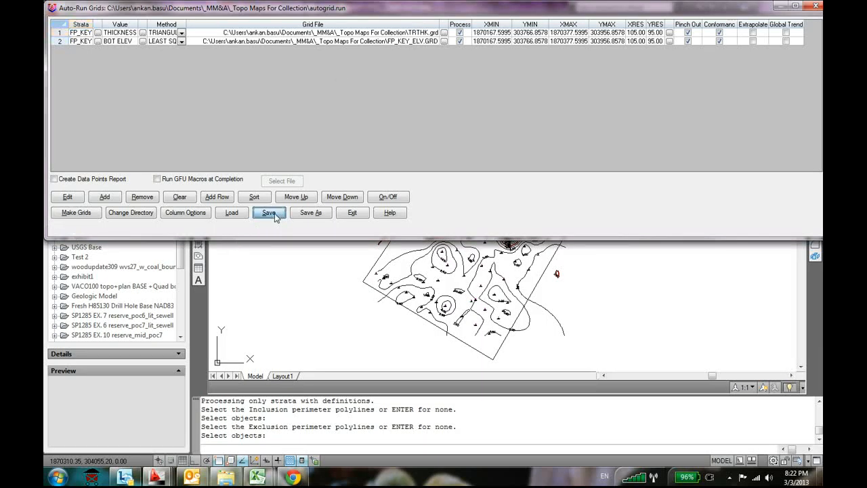
Generate the FP_KEY triangulation thickness grid and least-squares bottom elevation grid from the auto-run list, and exit the auto-run definition
click(75, 216)
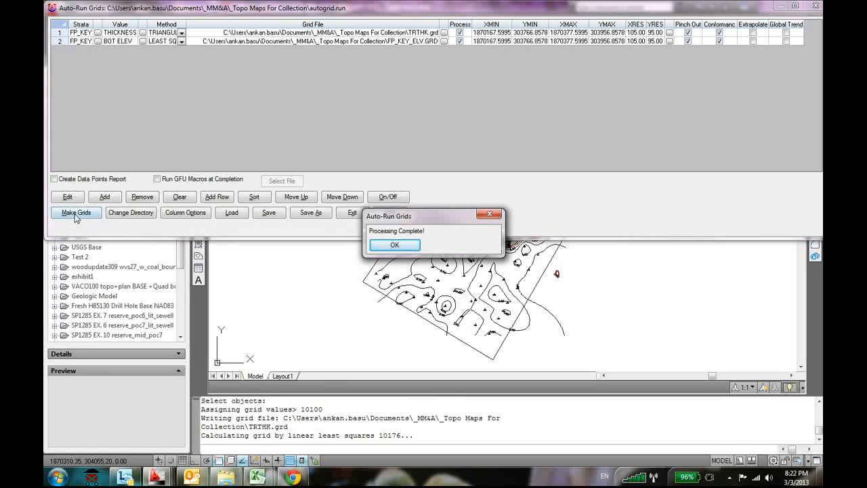
click(392, 245)
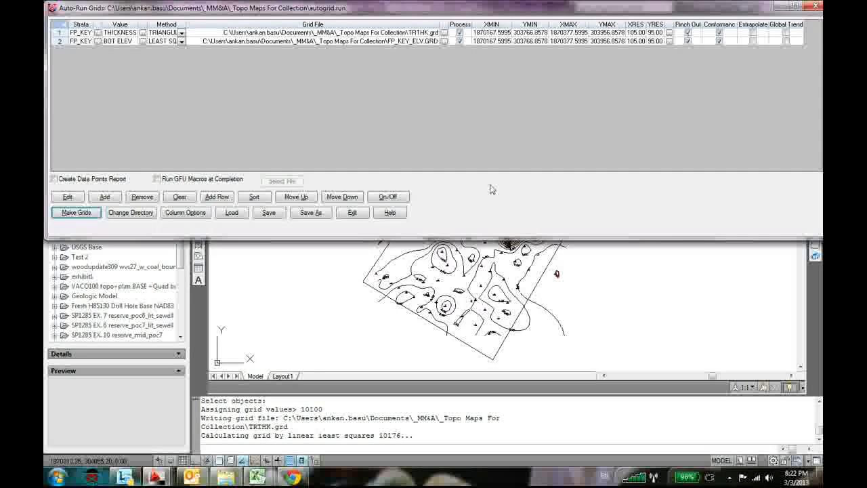
click(352, 213)
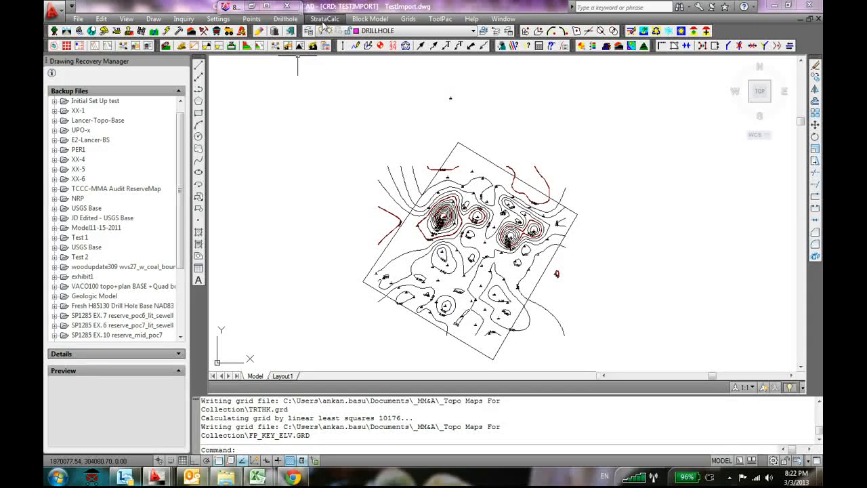
Undo the least-squares thickness contours so only the drillholes and the boundary remain in the drawing
key(ctrl+z)
click(633, 235)
key(ctrl+z)
key(ctrl+z)
key(ctrl+z)
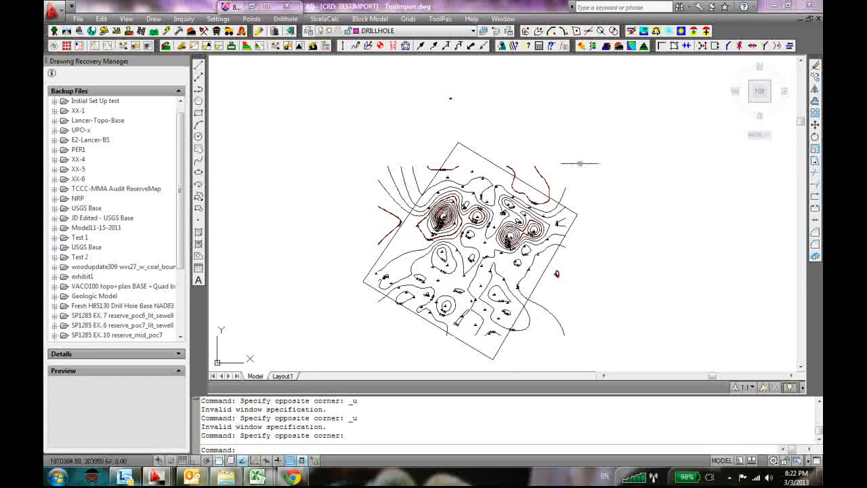
key(ctrl+z)
key(ctrl+z)
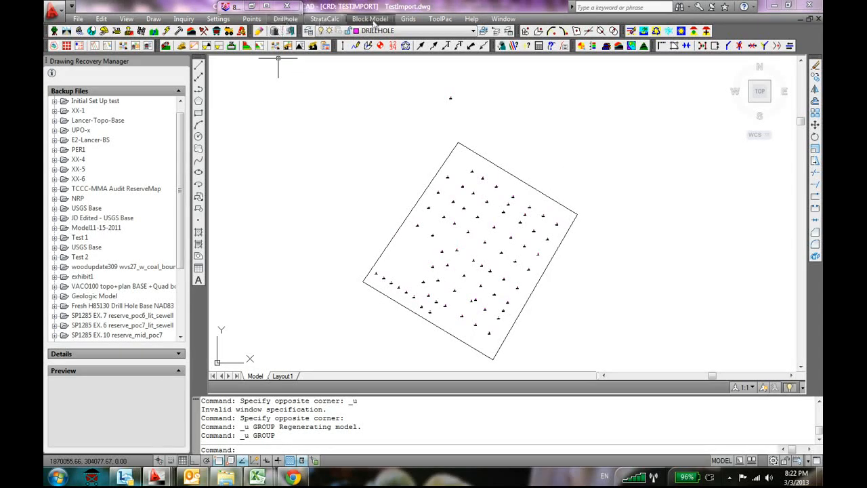
Draw contours from TRTHK.grd on layer TH2_cont at an interval of 1, with no perimeters and the default depth range
click(408, 19)
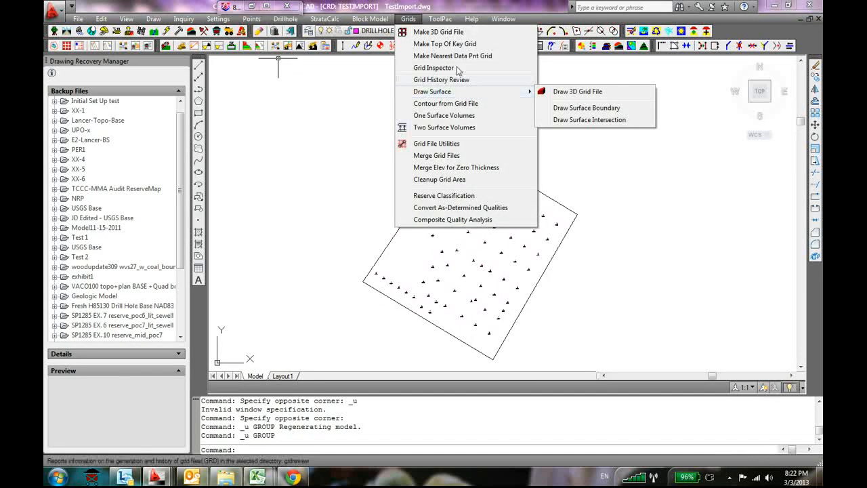
click(462, 105)
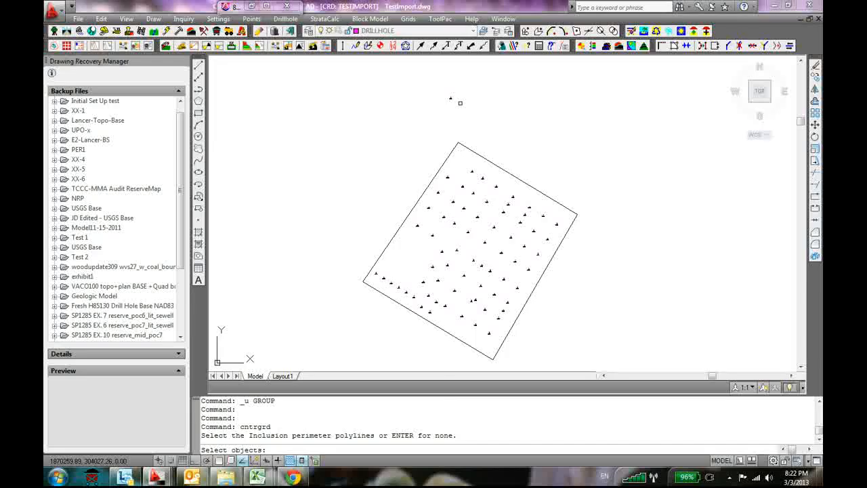
key(Return)
key(Return)
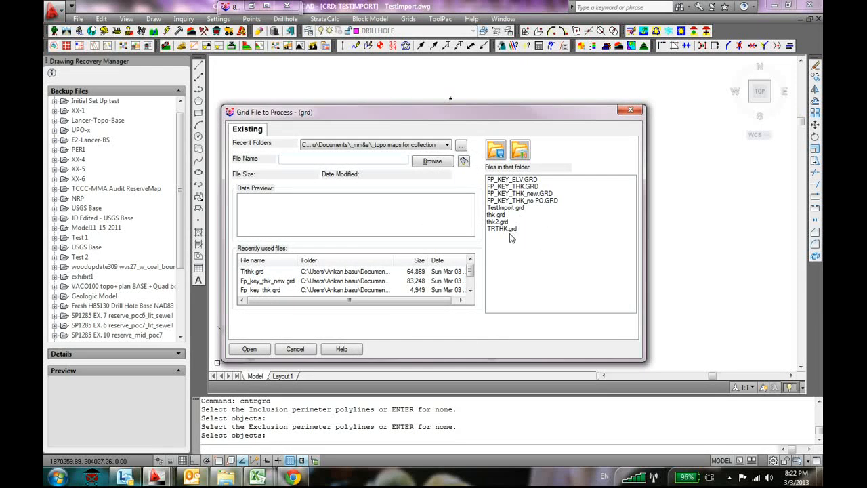
click(509, 231)
click(250, 349)
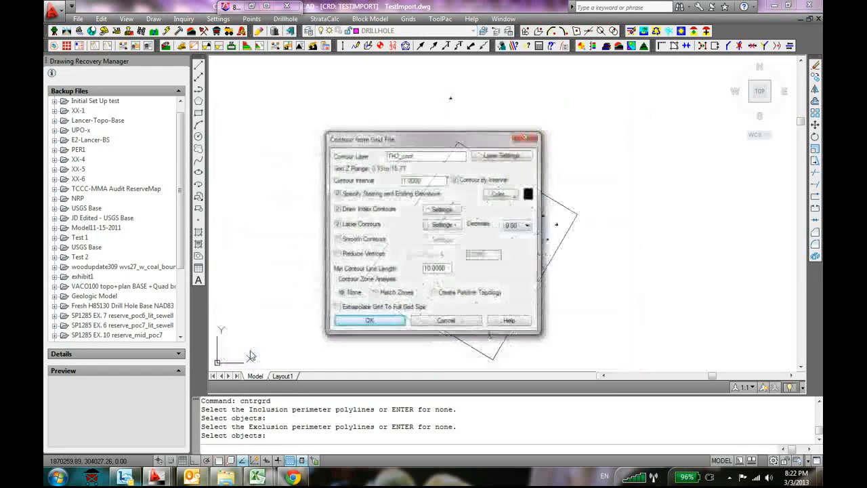
click(359, 320)
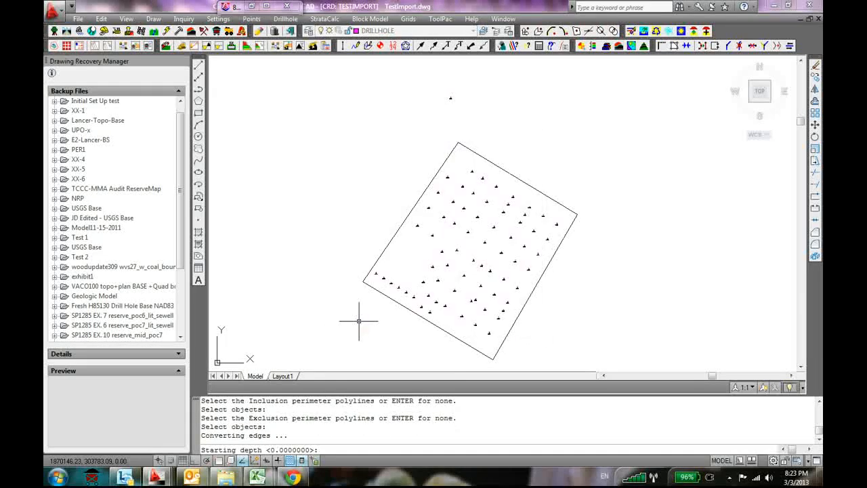
key(Return)
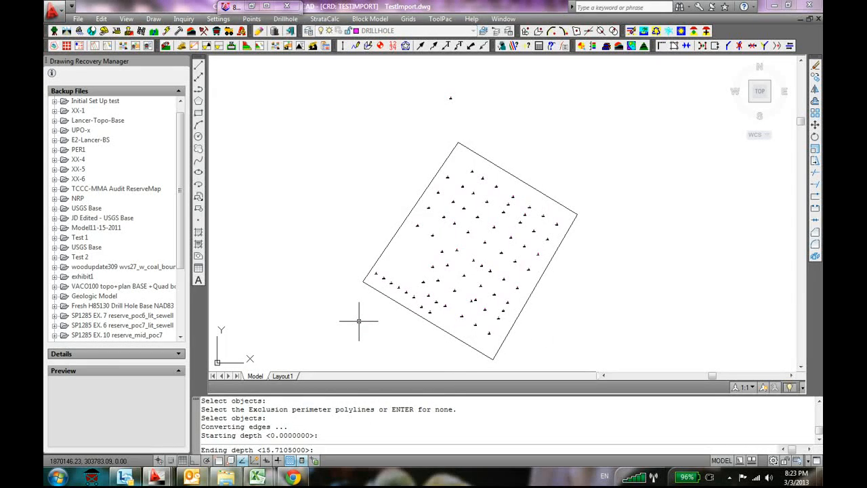
key(Return)
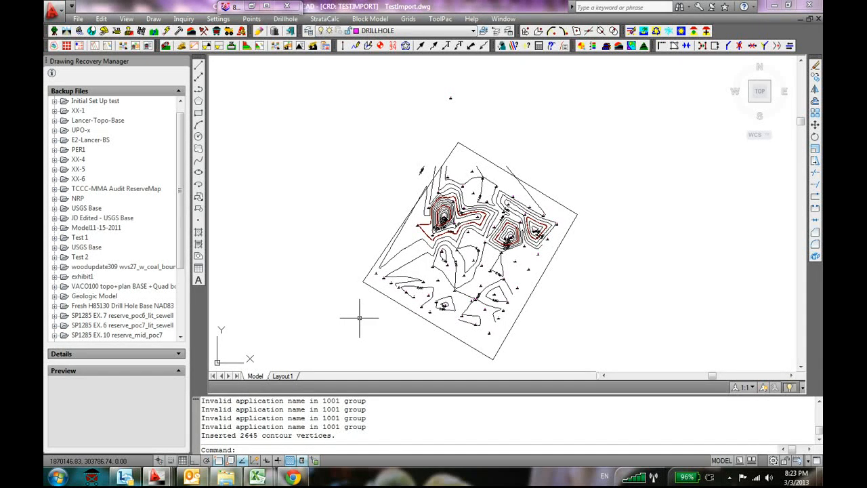
Examine the shape and labels of the triangulation thickness contours around the drillholes and across the whole boundary
scroll(407, 266, up, 6)
scroll(542, 235, down, 2)
middle_drag(587, 214, 459, 350)
scroll(433, 268, up, 5)
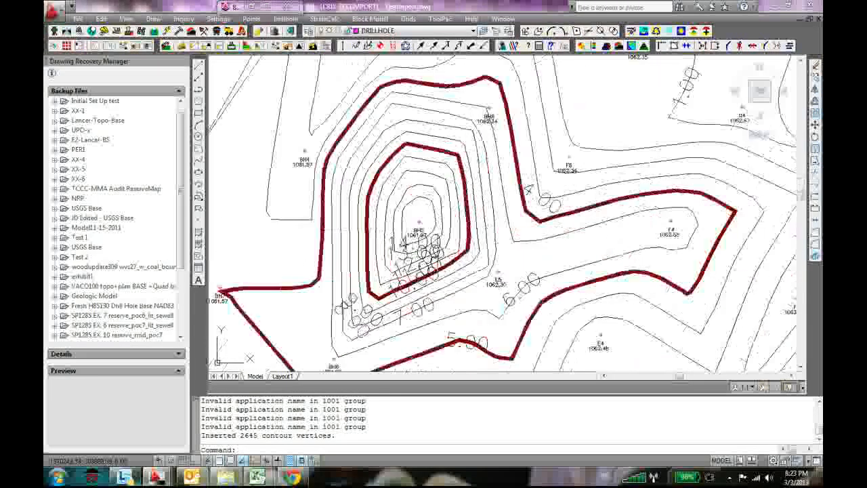
scroll(434, 220, up, 2)
scroll(434, 213, down, 4)
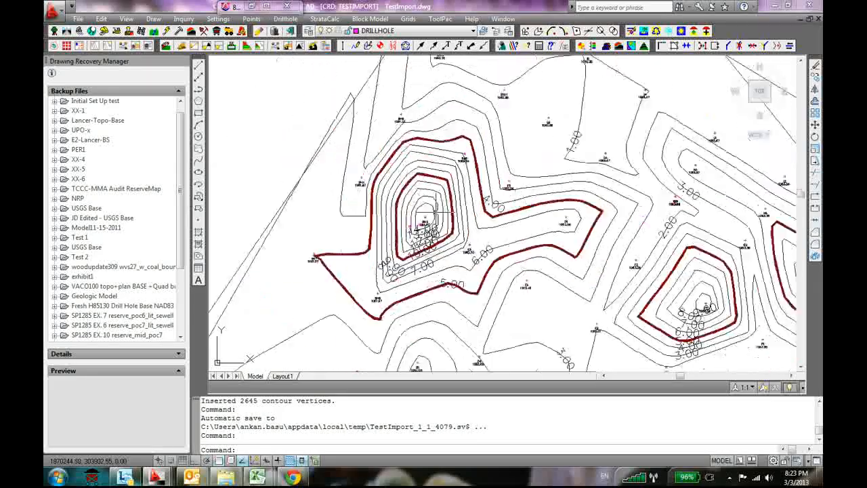
scroll(434, 213, down, 6)
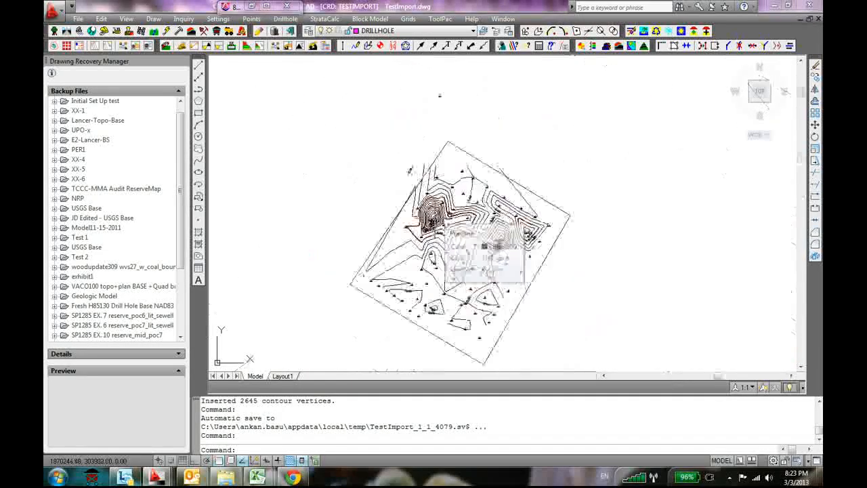
scroll(564, 287, up, 5)
scroll(555, 291, down, 5)
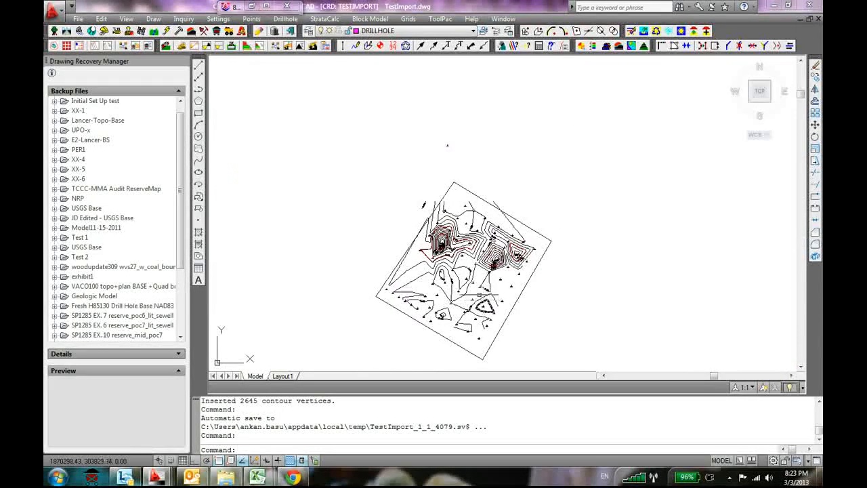
scroll(447, 285, up, 3)
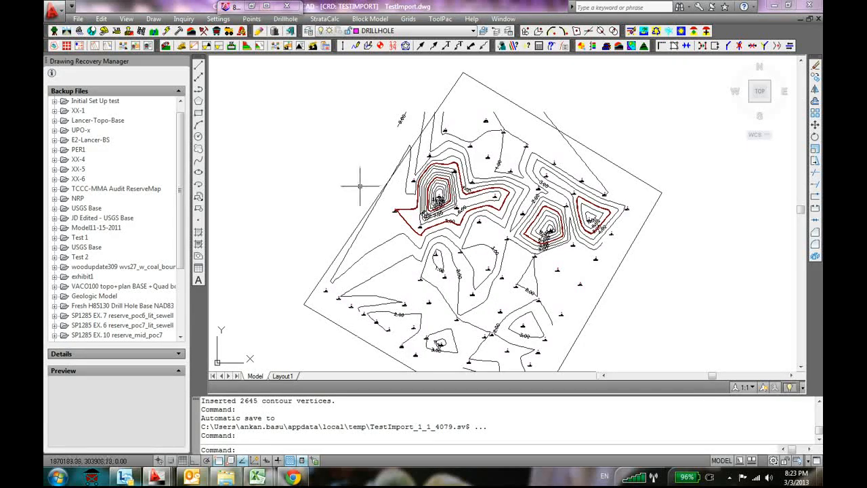
scroll(360, 185, down, 2)
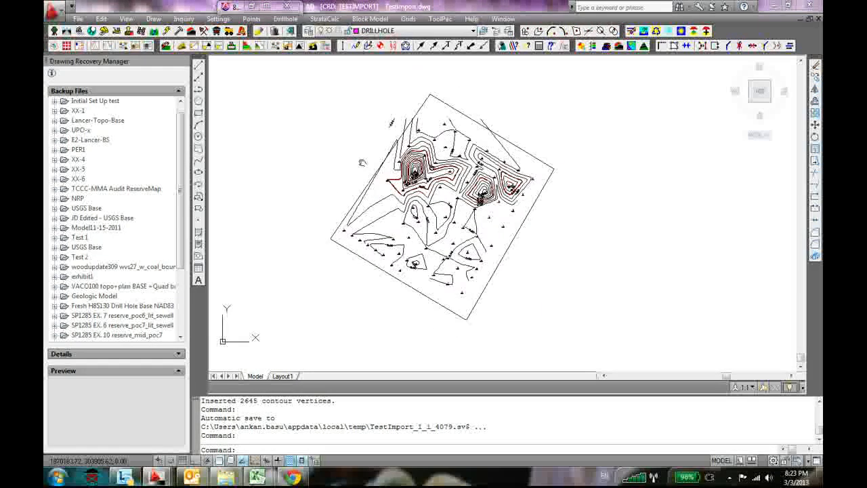